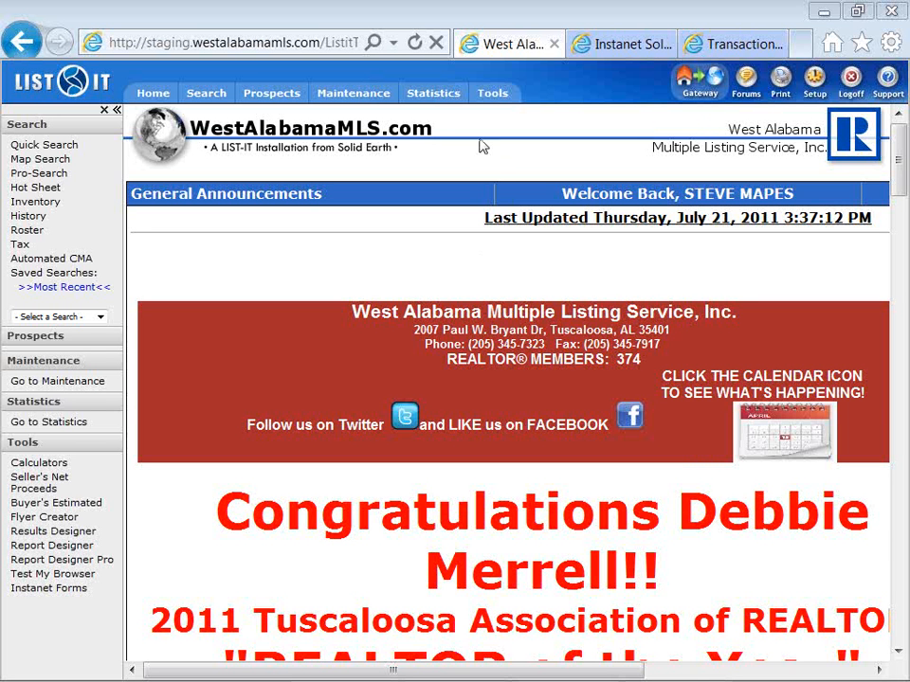
Switch to the TransactionDesk page, dismiss the popup blocker test window, and continue past the Pre-Flight System Check
mouse_move(492, 99)
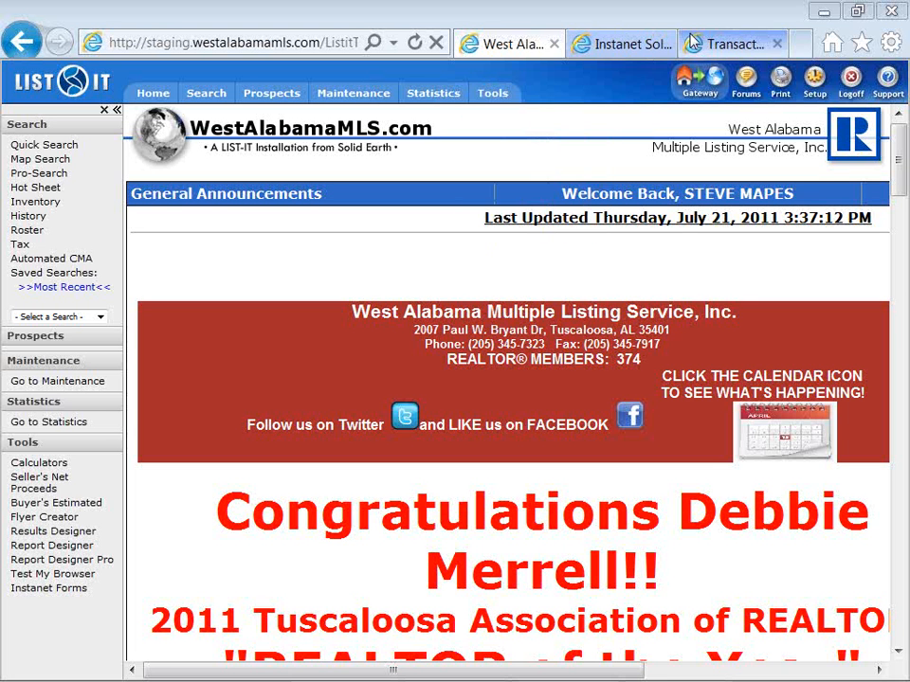
click(724, 44)
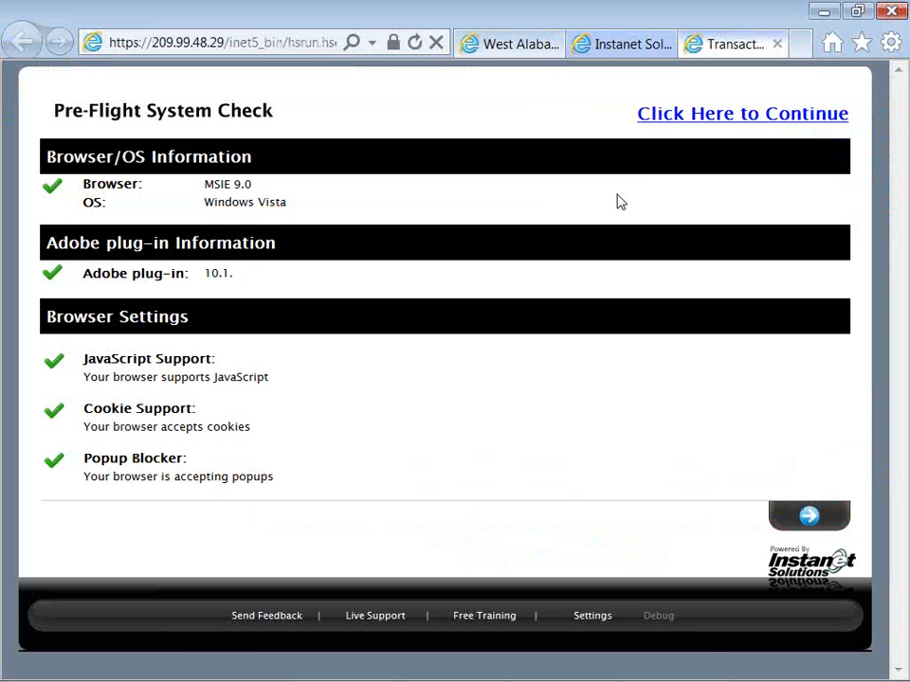
key(alt+Tab)
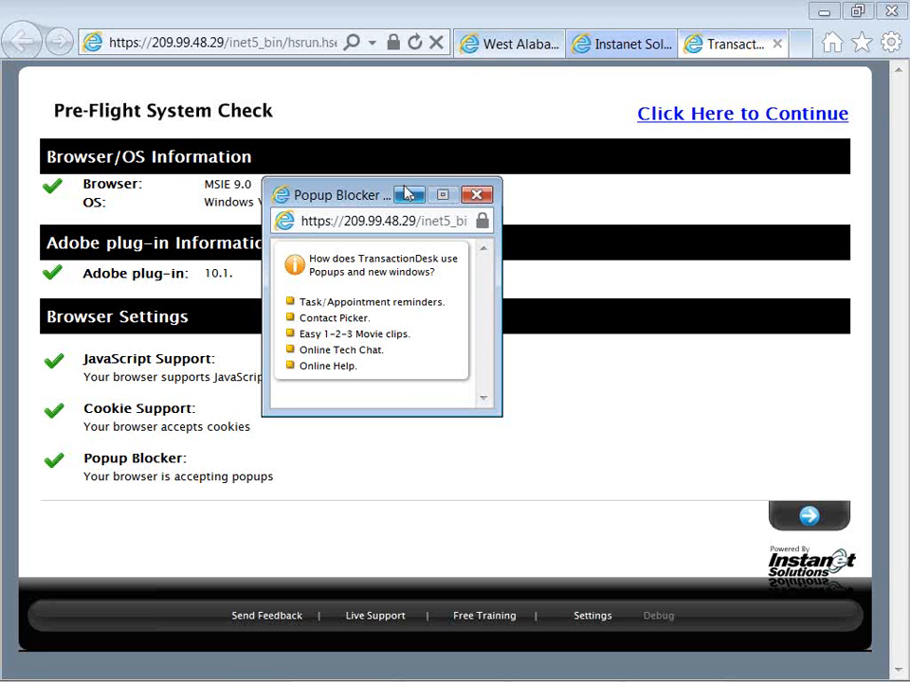
drag(354, 207, 398, 184)
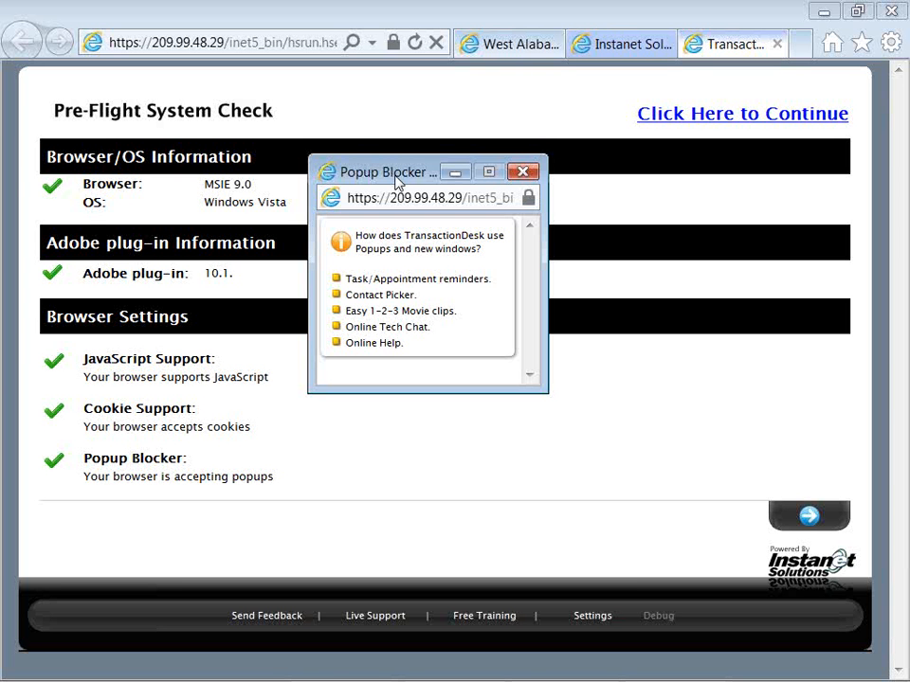
drag(395, 178, 385, 190)
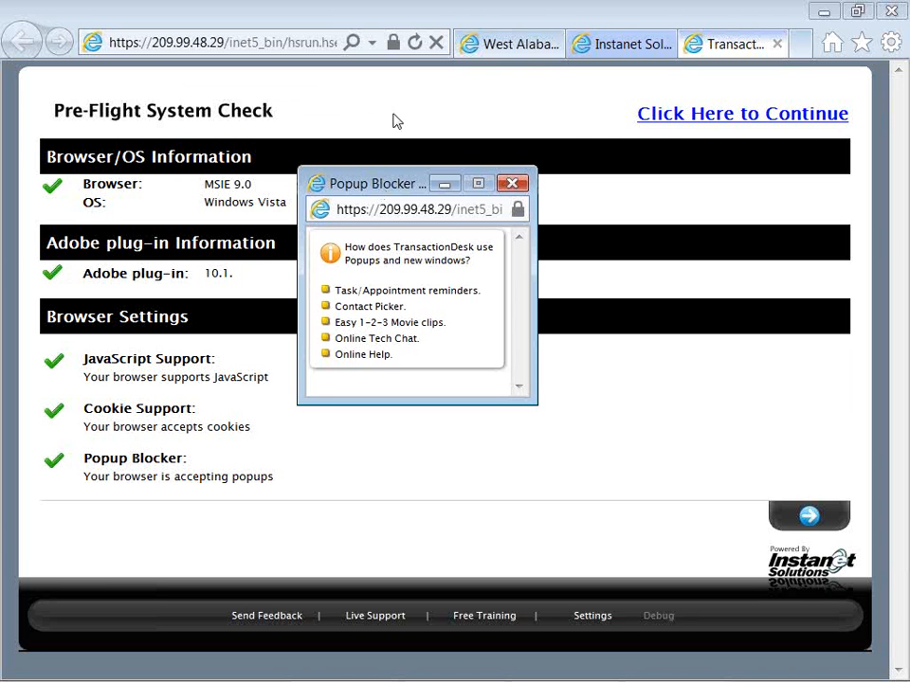
click(512, 183)
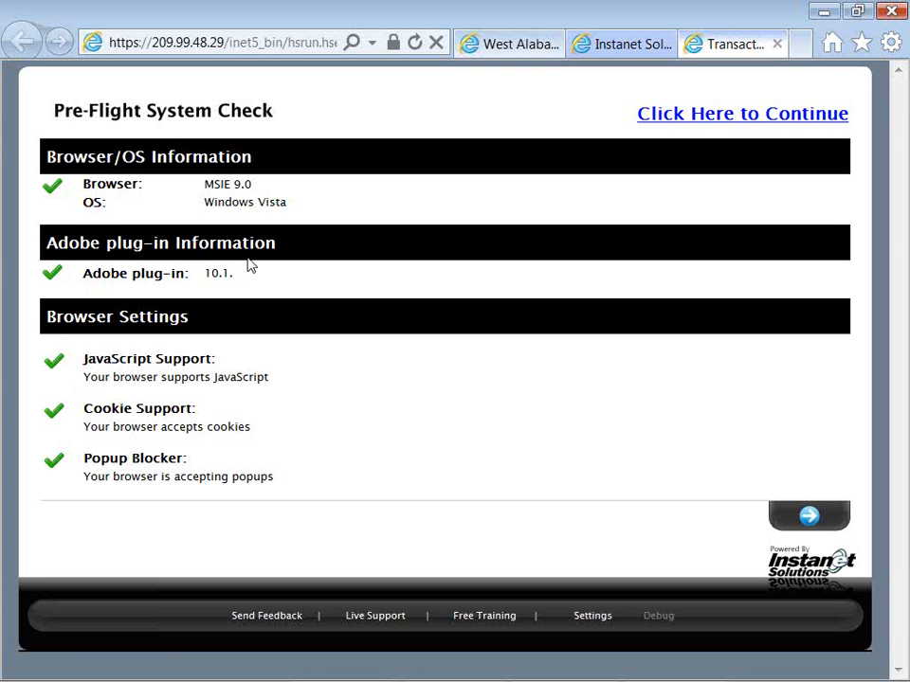
click(680, 116)
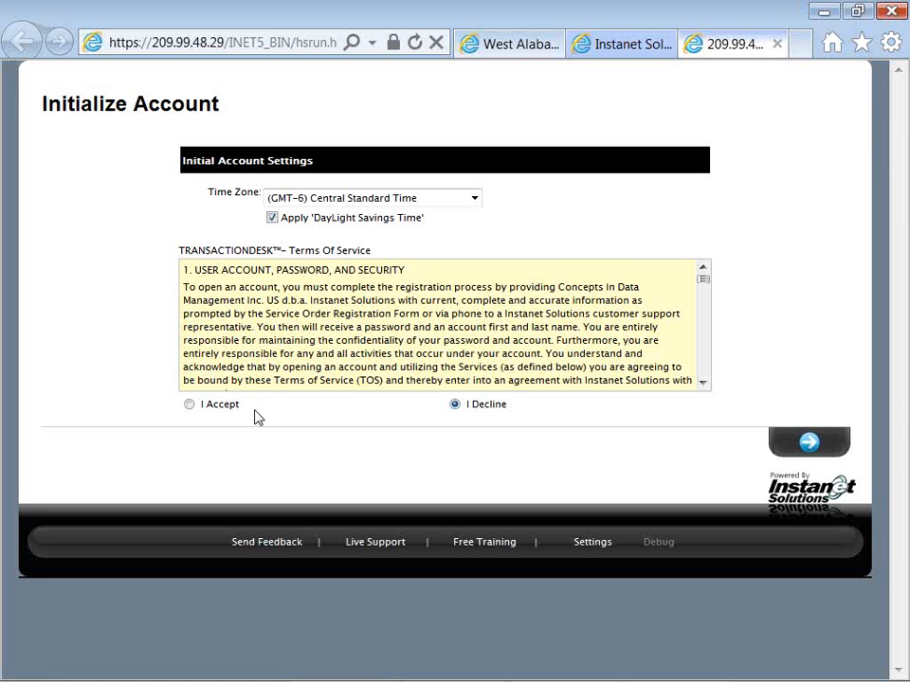
Review the TransactionDesk Terms of Service, accept them, and continue with the account initialization
scroll(266, 367, down, 1)
scroll(265, 368, down, 5)
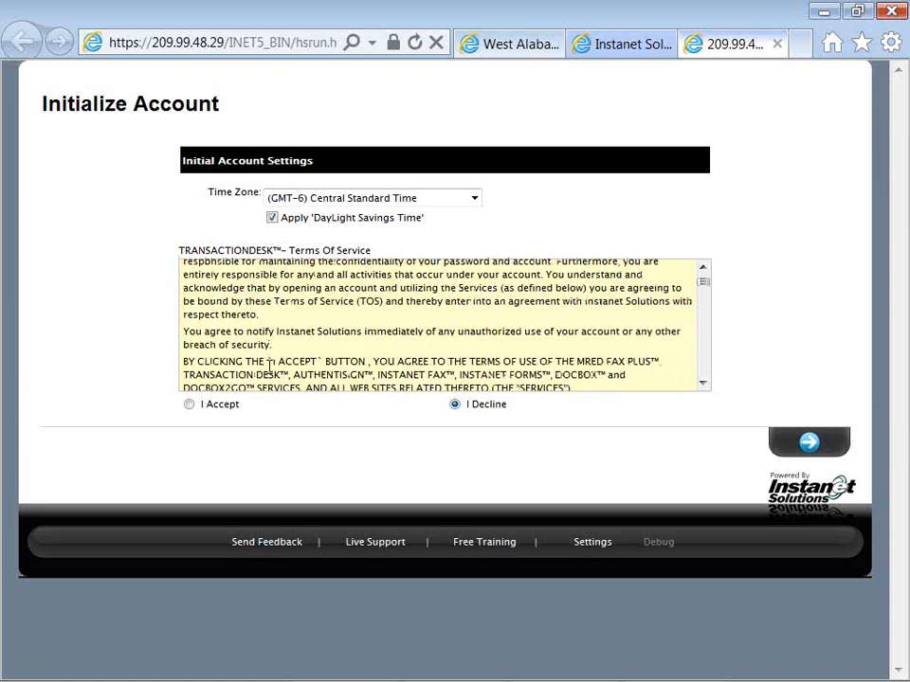
scroll(269, 365, down, 5)
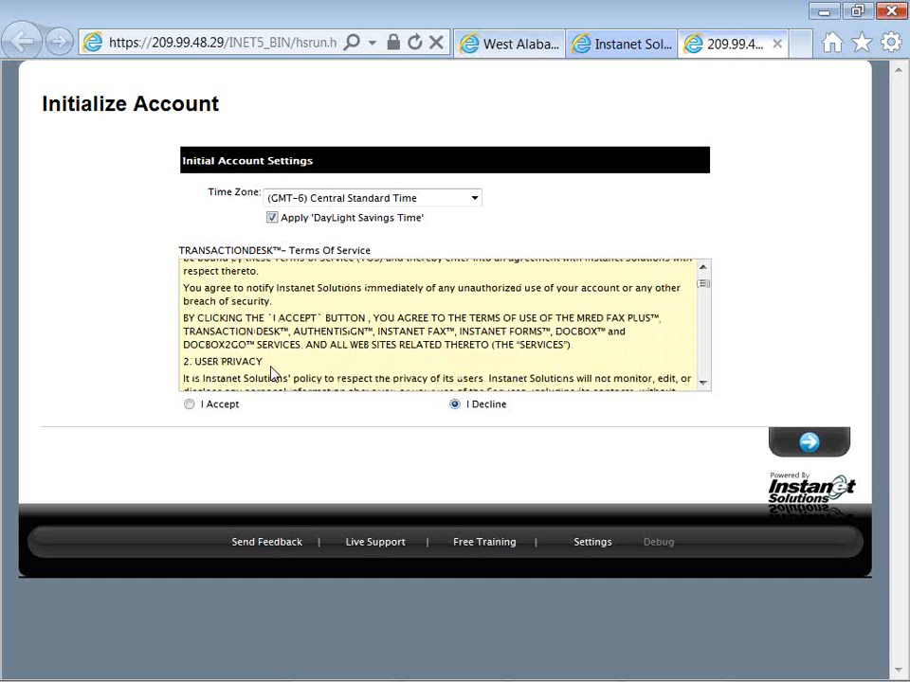
scroll(271, 368, down, 5)
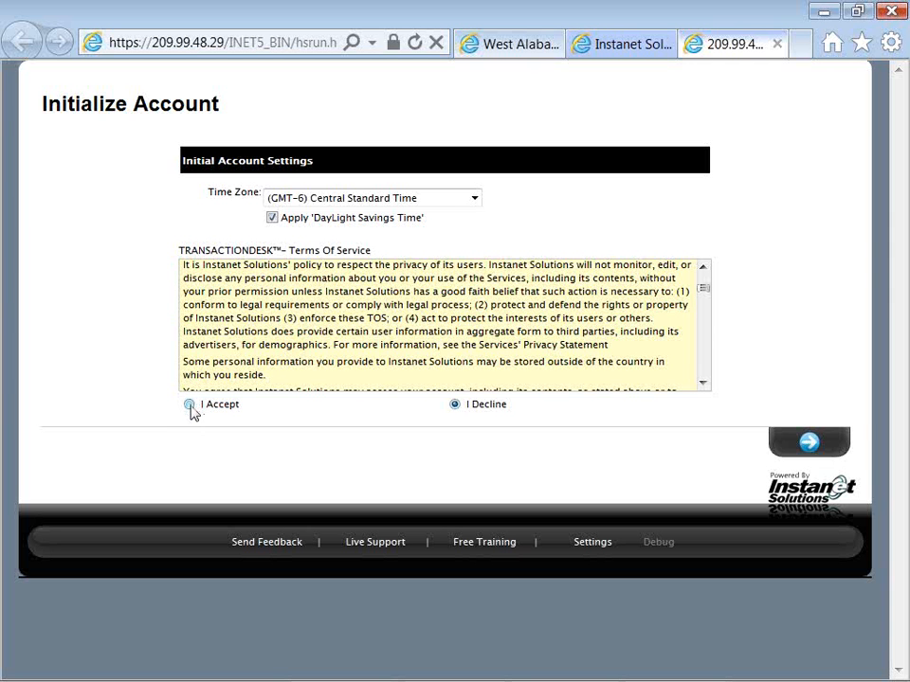
click(192, 408)
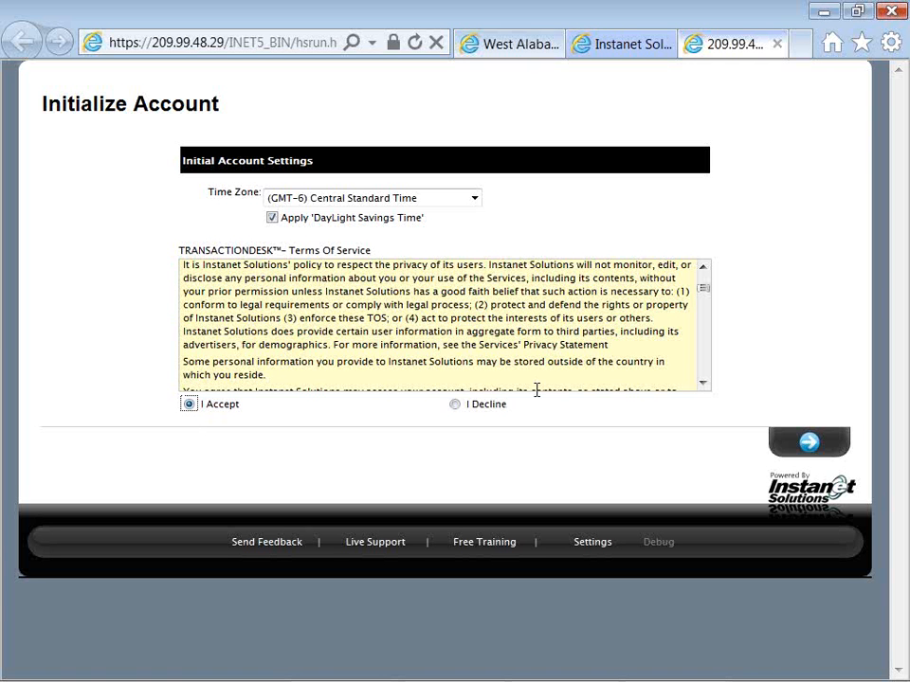
click(805, 445)
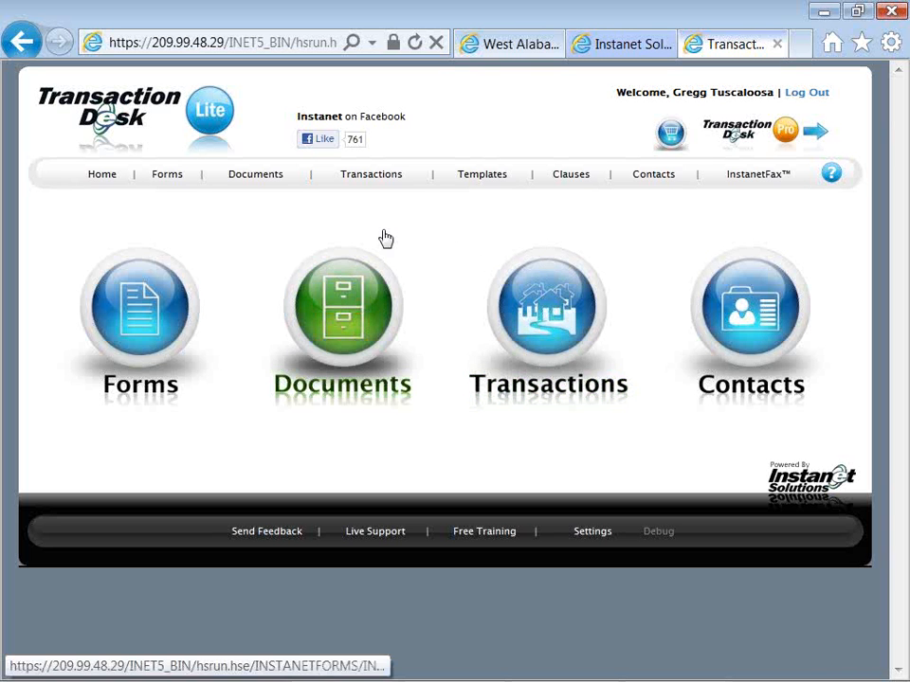
Open the form library and review the folder filter choices, keeping All Folders selected
click(152, 301)
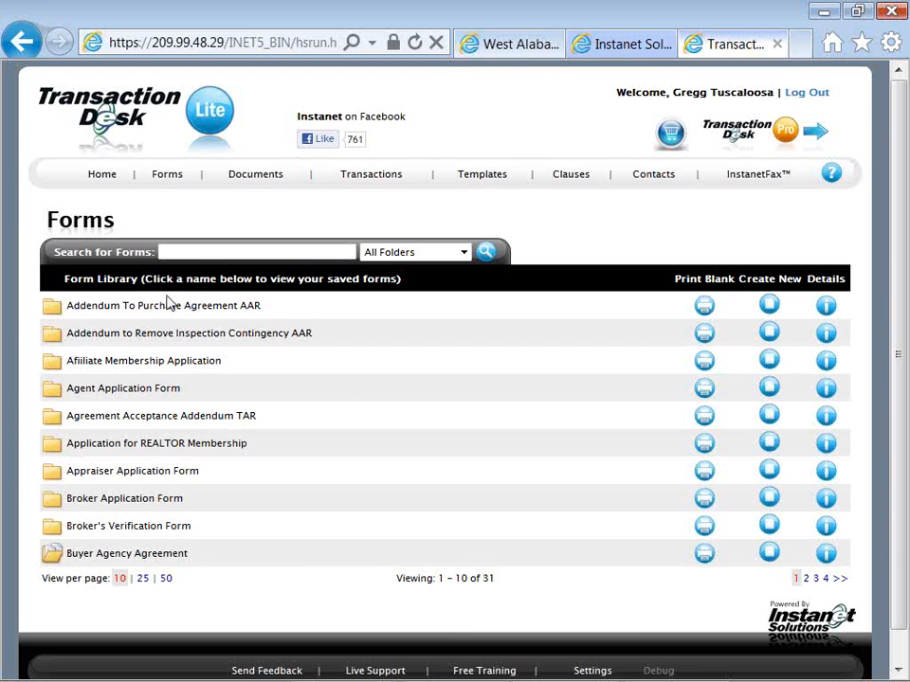
click(269, 254)
click(373, 254)
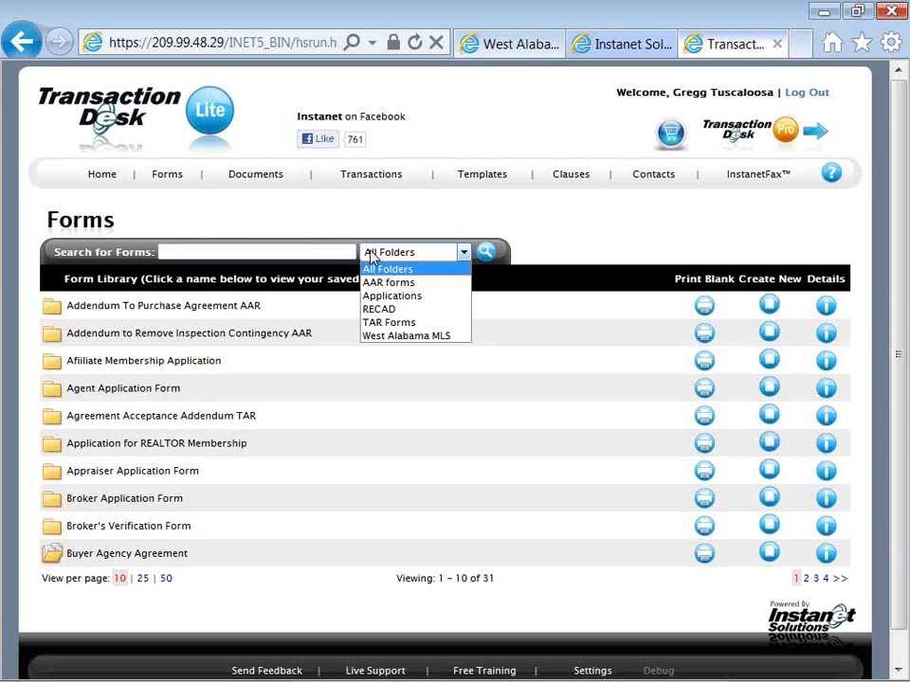
click(462, 256)
click(464, 256)
click(464, 262)
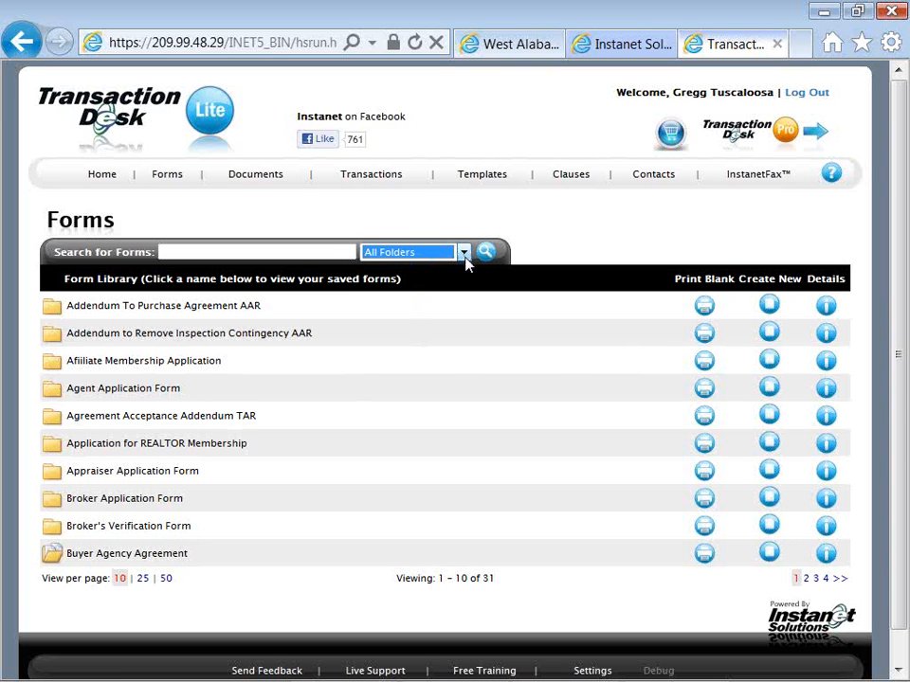
click(465, 263)
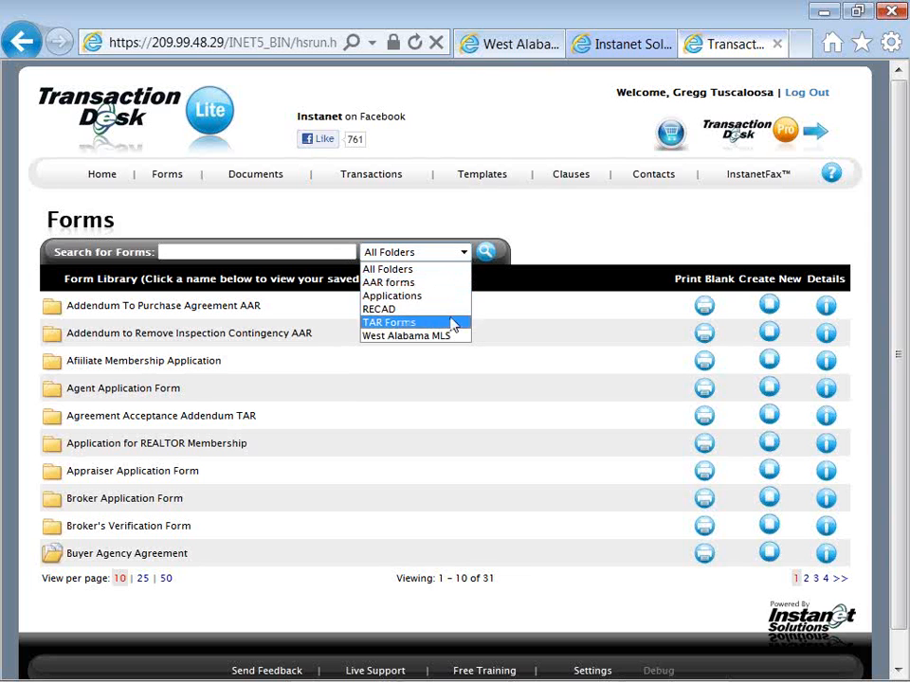
click(443, 269)
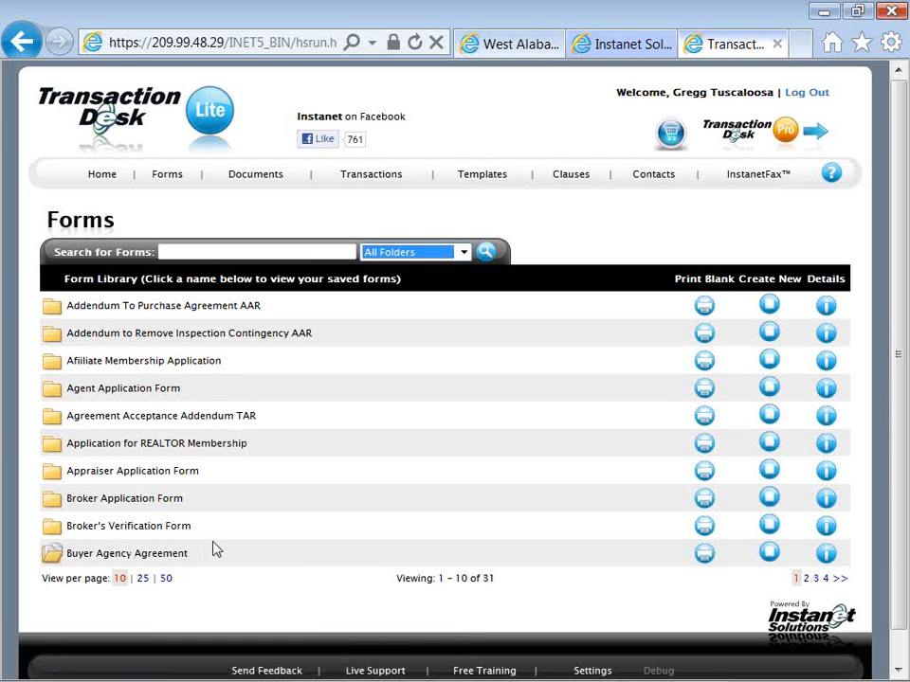
View the printable blank Buyer Agency Agreement, check its print options, and return to the form library
click(701, 557)
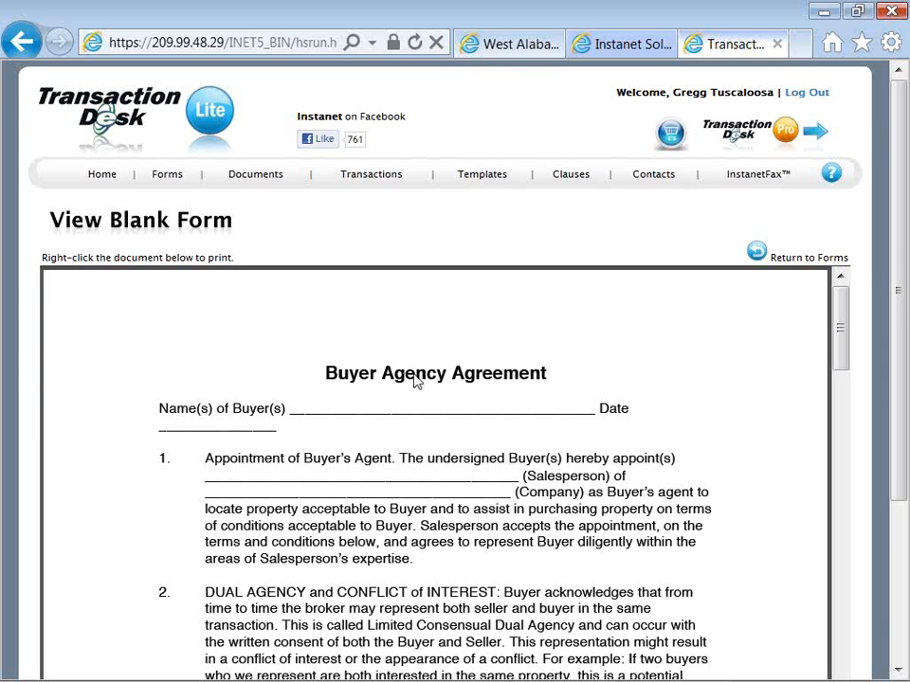
right_click(415, 381)
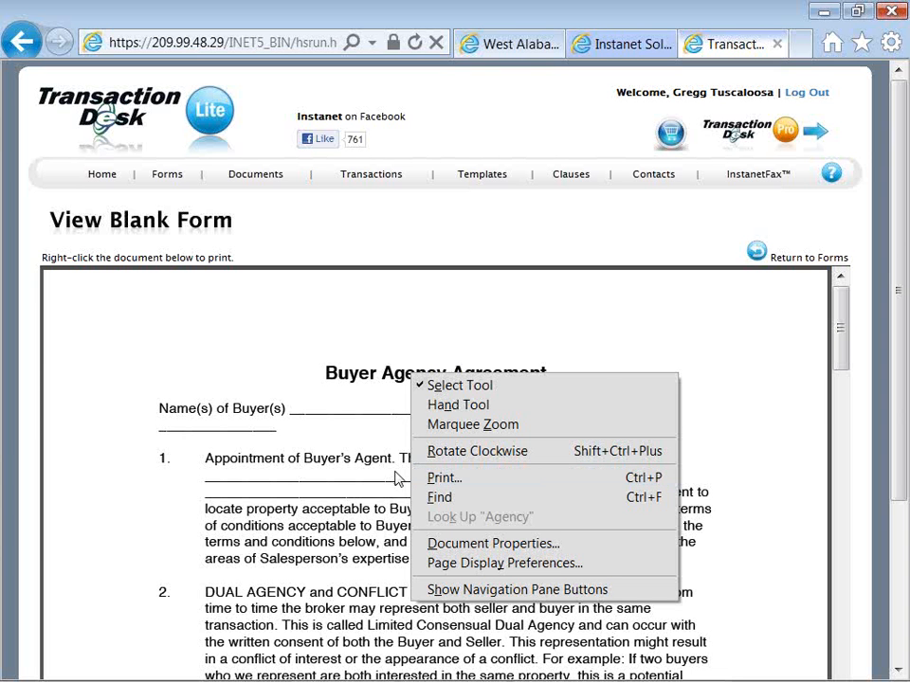
click(396, 478)
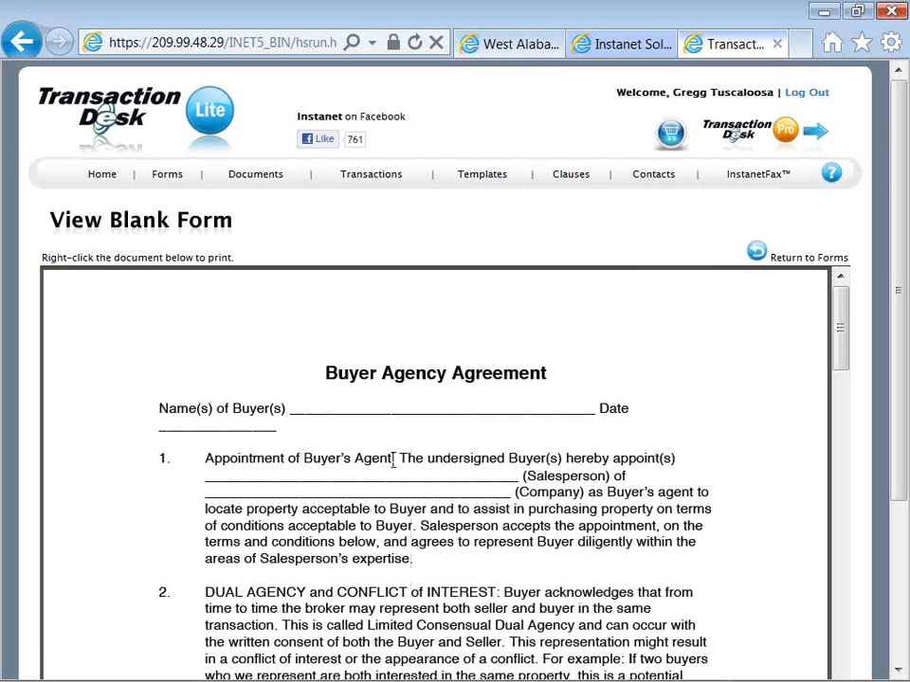
click(756, 253)
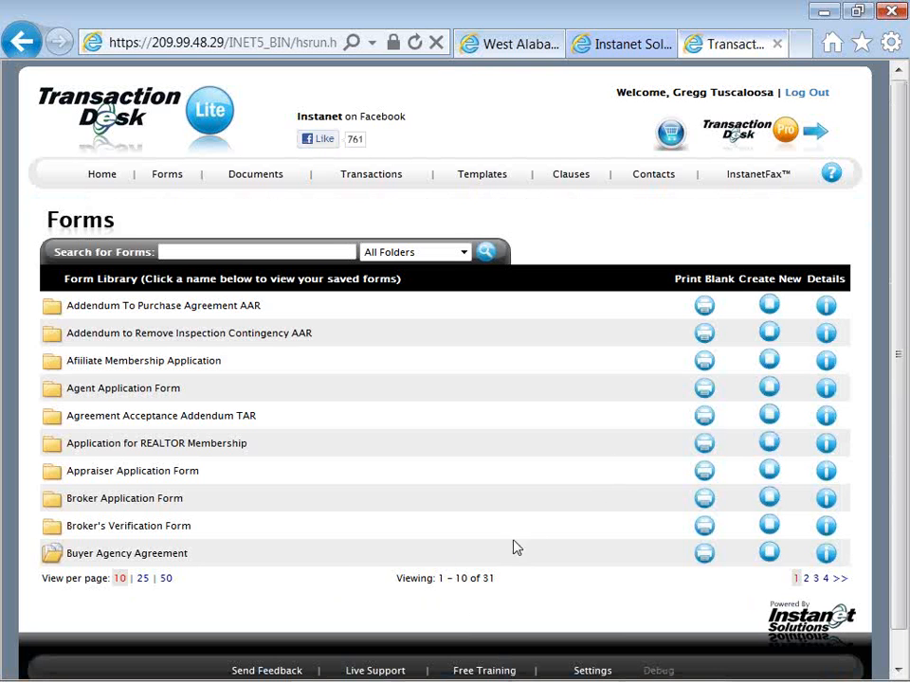
Open the saved Buyer Agency Agreement forms, review the available actions, and create a new form
click(175, 557)
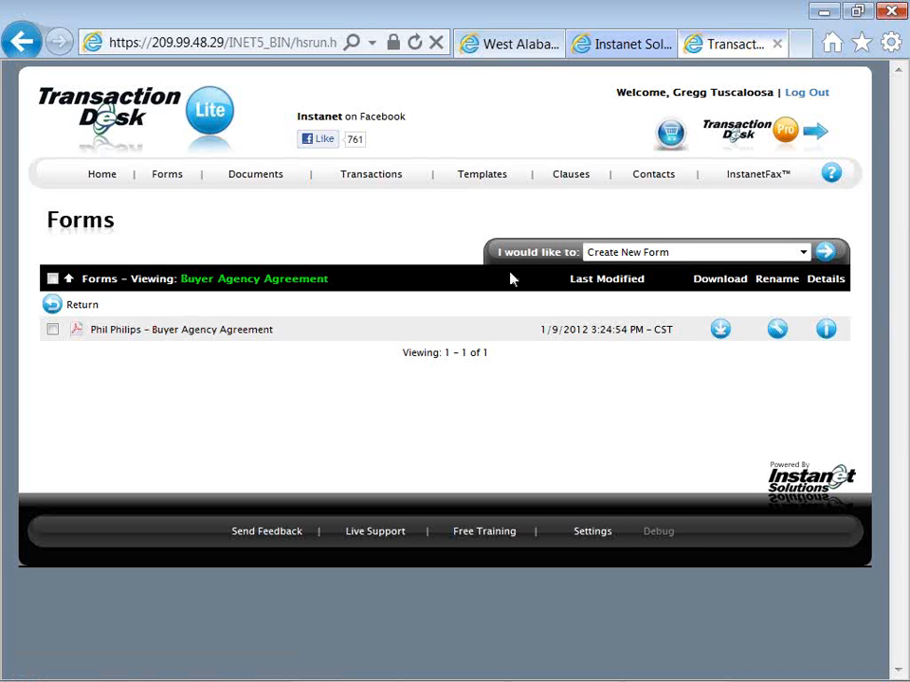
drag(497, 252, 574, 253)
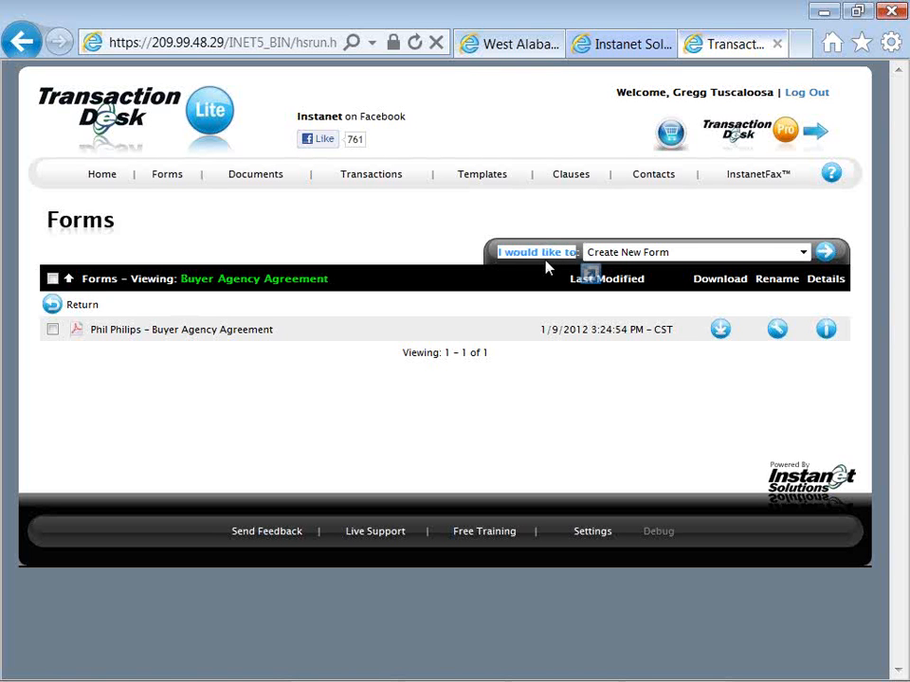
click(540, 260)
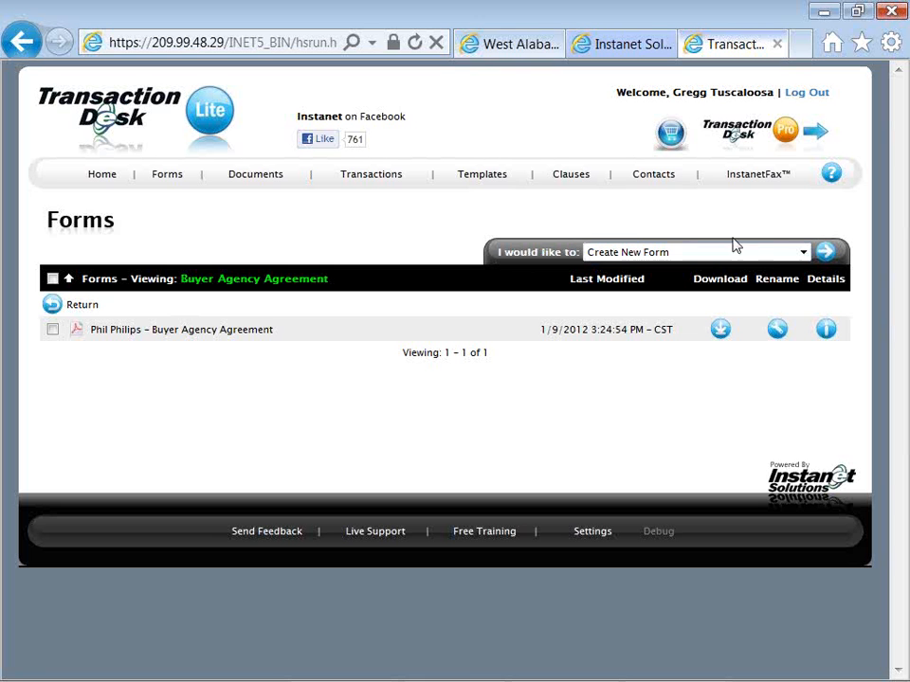
click(802, 254)
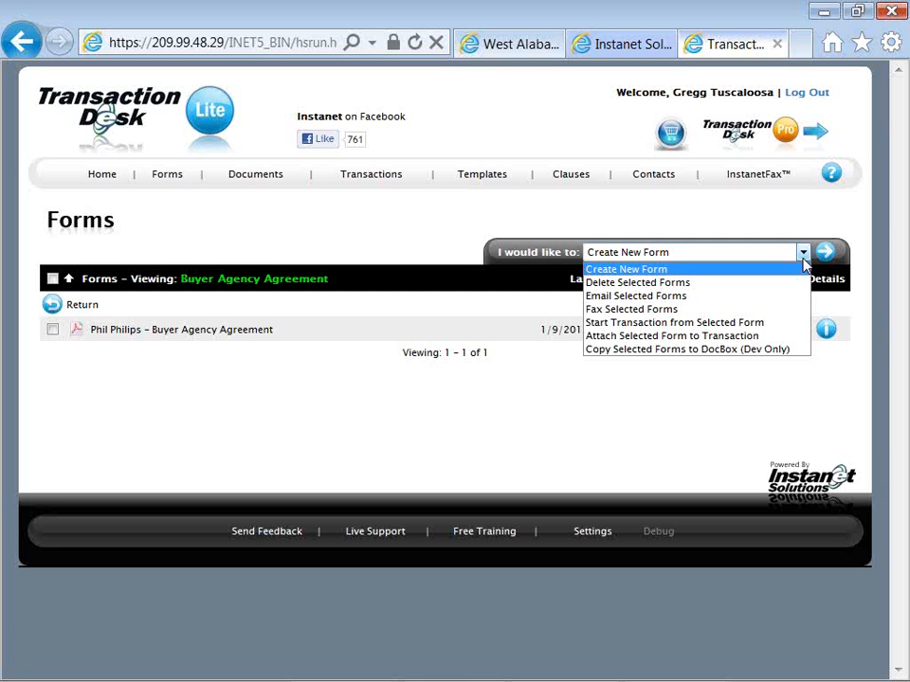
click(784, 233)
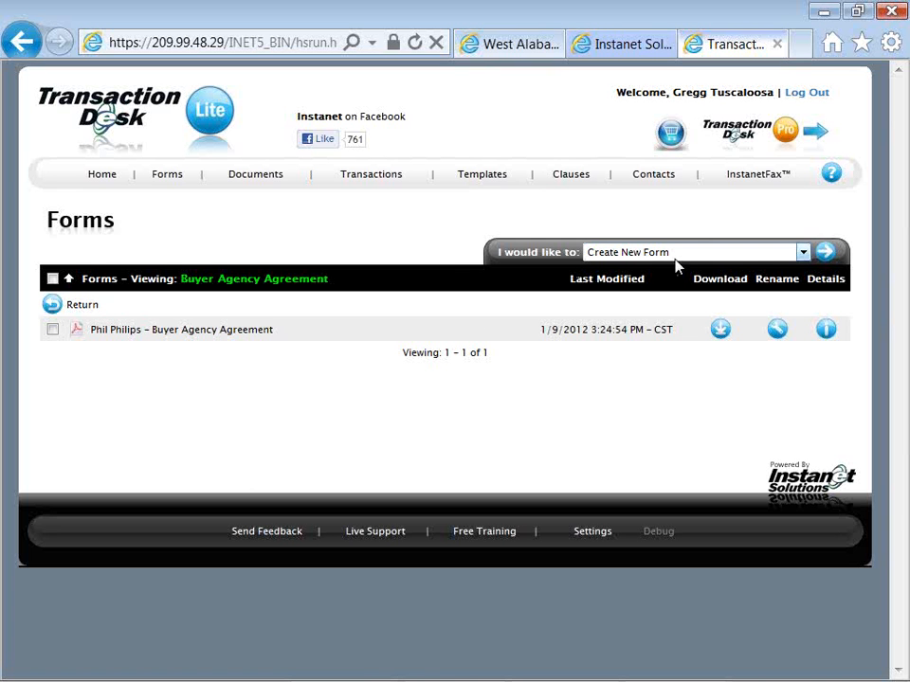
click(826, 254)
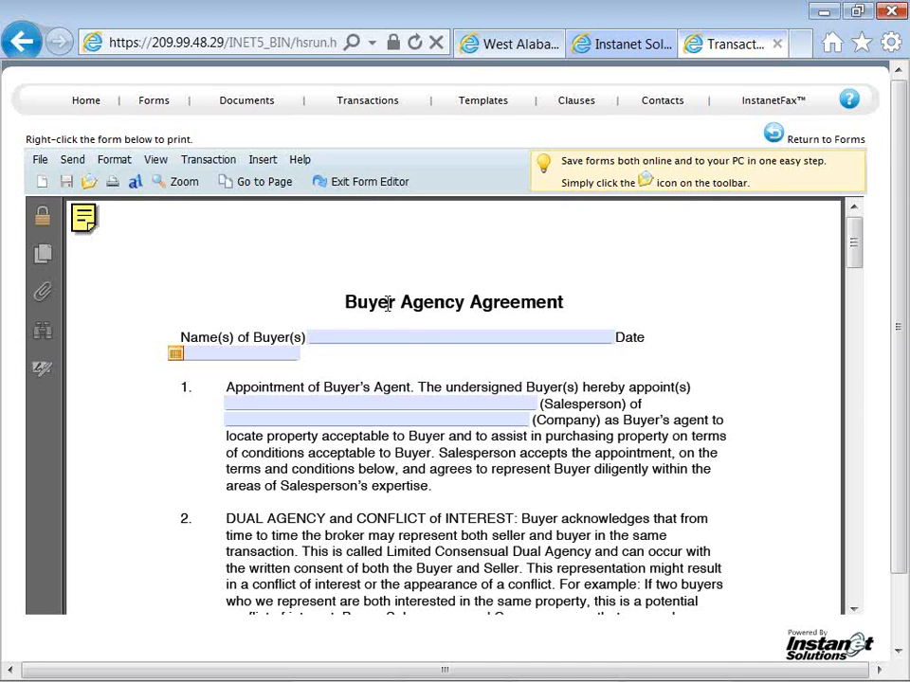
Fill in the buyer's name on the Buyer Agency Agreement and set its date to 01/11/12
click(415, 342)
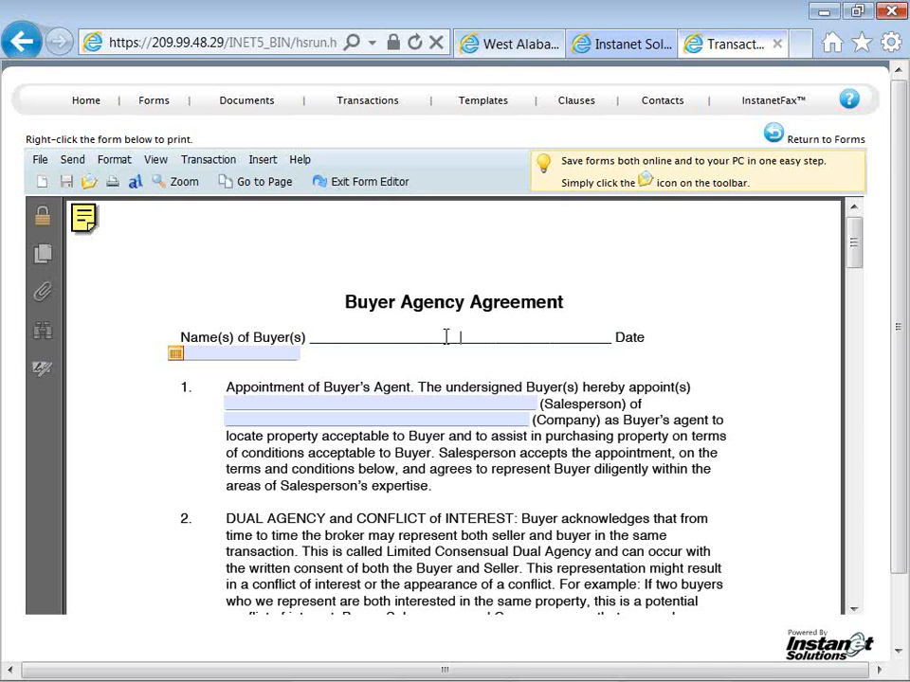
text(Peterson, Pete)
key(Tab)
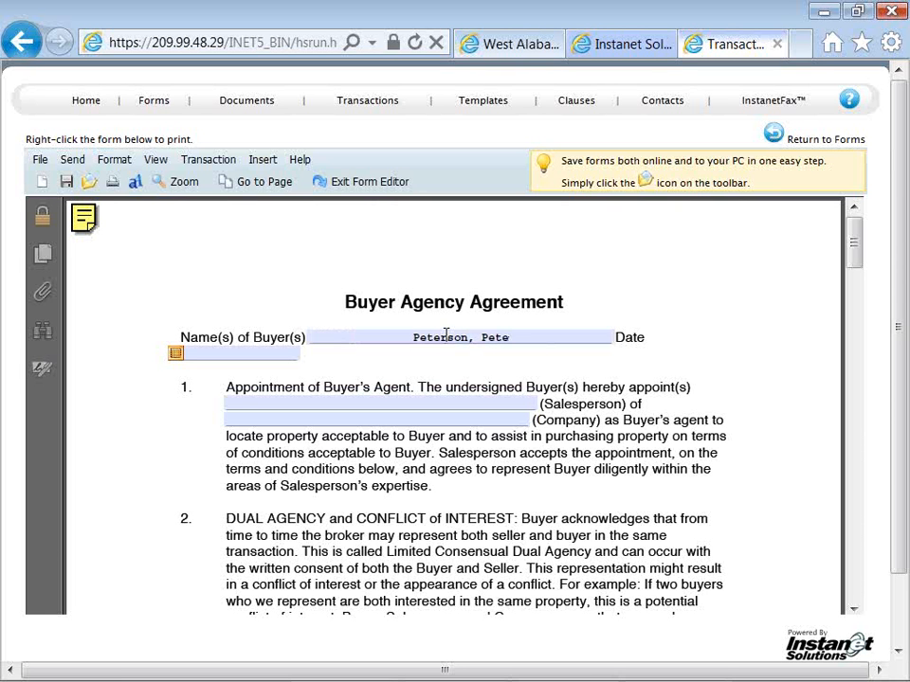
click(249, 354)
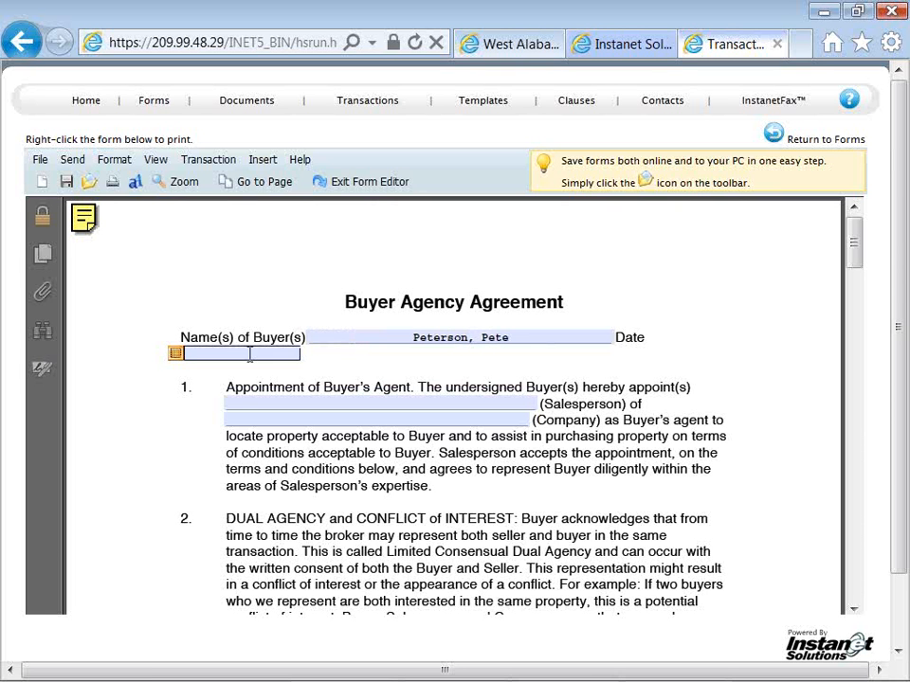
click(176, 358)
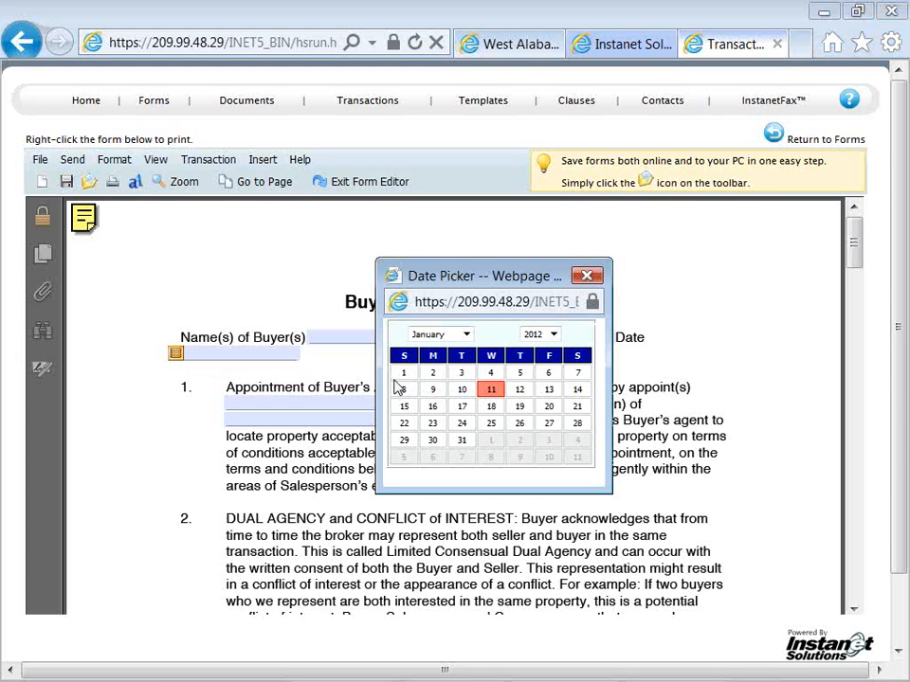
click(486, 392)
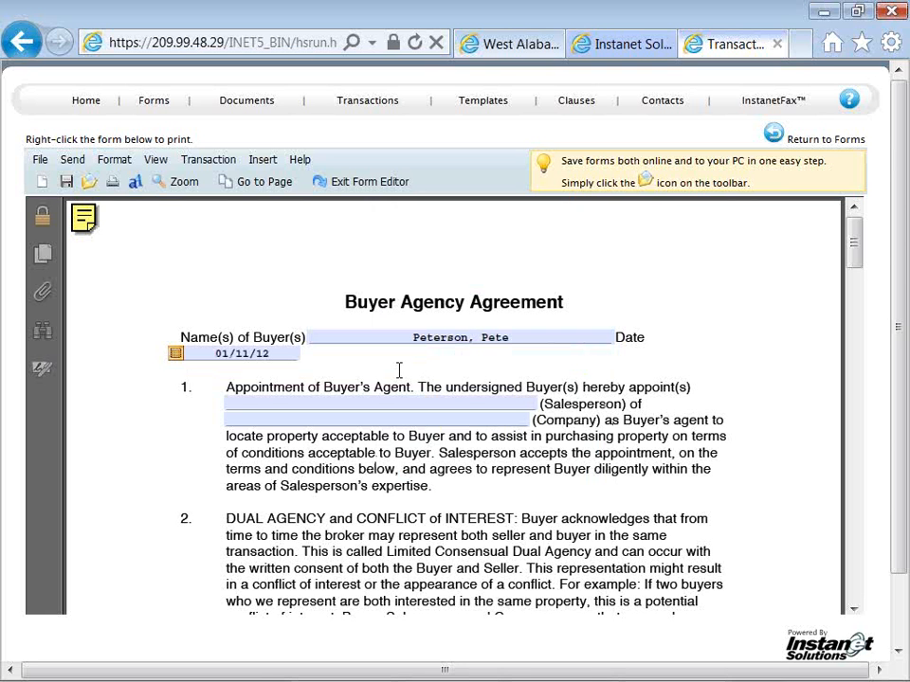
Enter the salesperson's full name in the Appointment of Buyer's Agent clause
scroll(399, 369, down, 1)
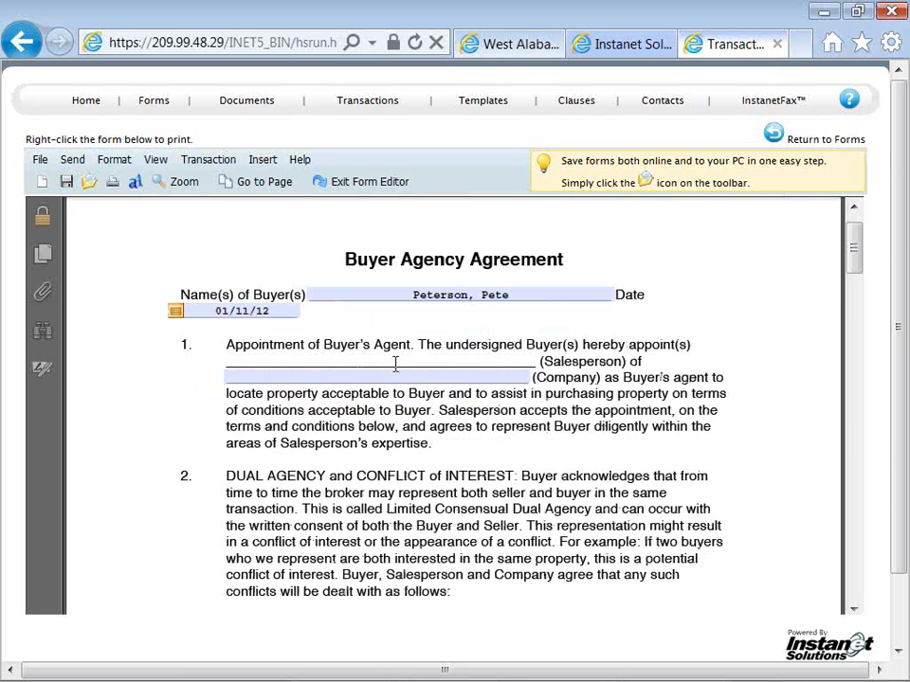
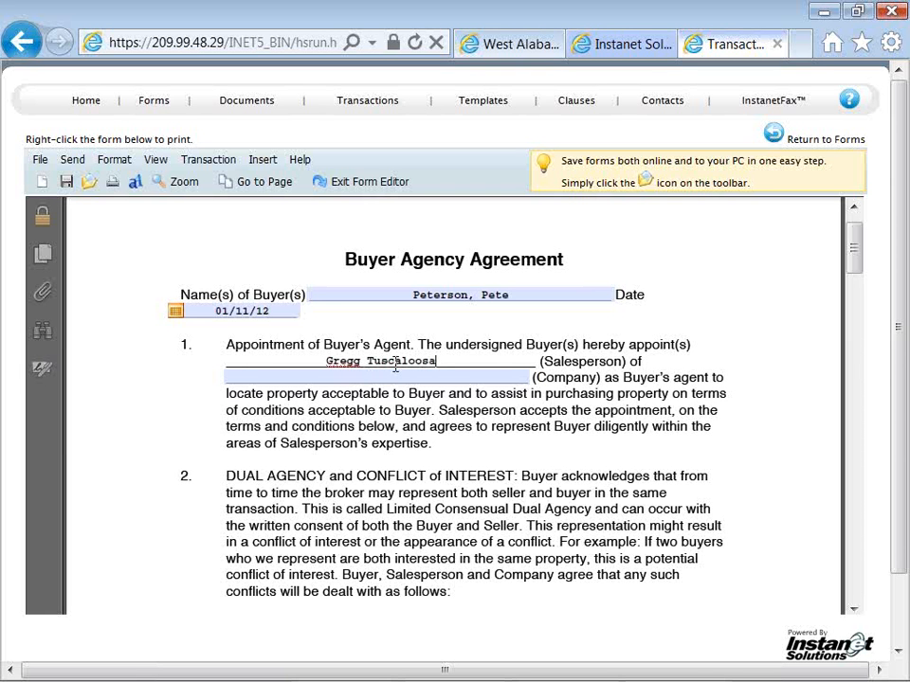
Enter Instanet Realty as the company in clause 1 and set the agreement period in the Termination clause to 75 days
click(402, 377)
click(431, 359)
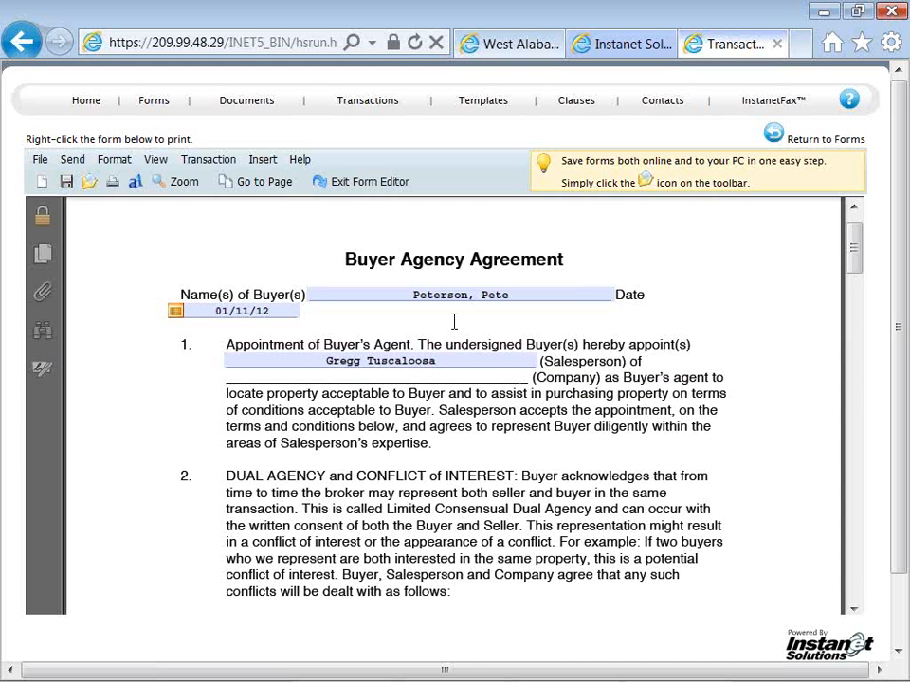
text(nstanet Realty)
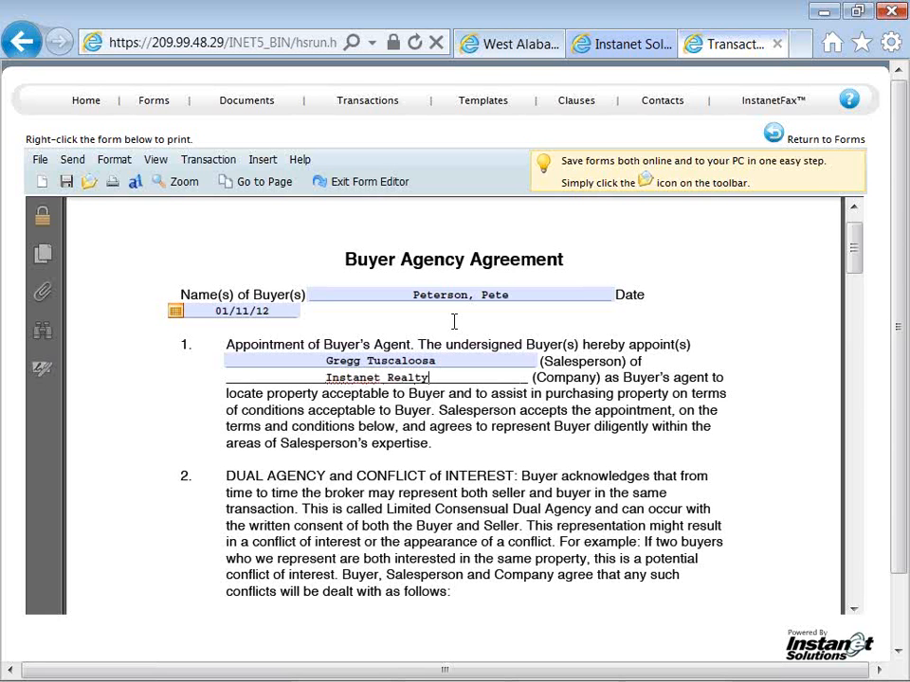
key(Tab)
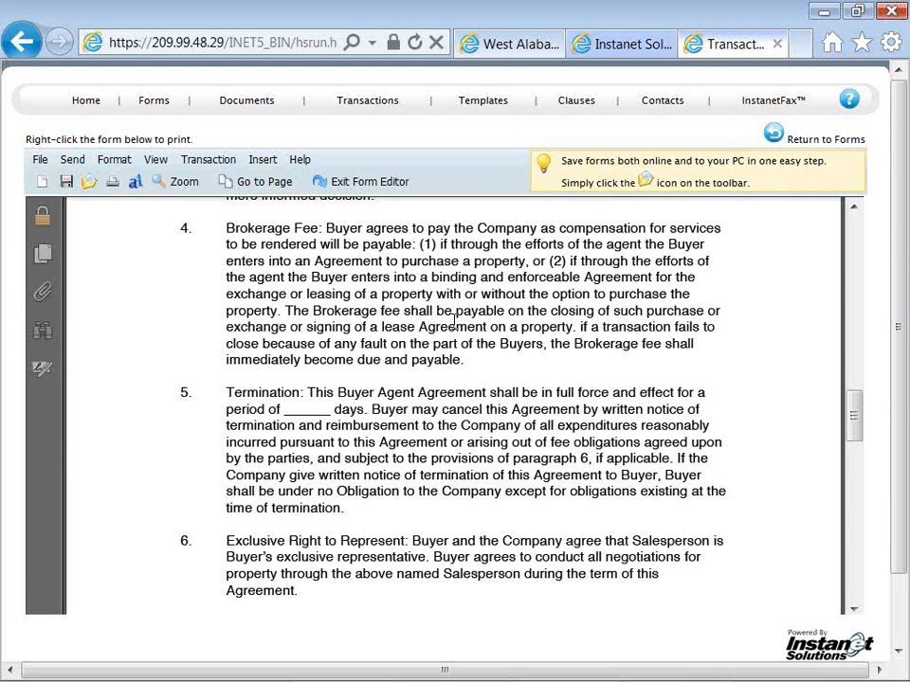
text(75)
key(Tab)
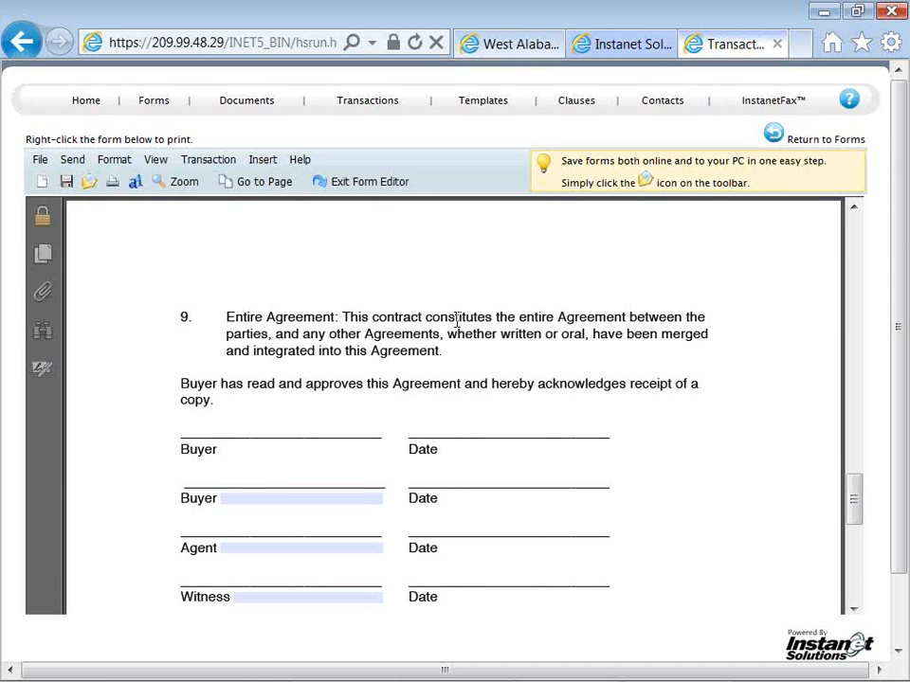
Enter the buyer's full name in the first Buyer field of the signature block
text(Pete )
text(Pe)
key(BackSpace)
key(BackSpace)
key(BackSpace)
text(r Prt)
key(BackSpace)
key(BackSpace)
text(terson)
Enter the agent's full name in the Agent field of the signature block
click(335, 548)
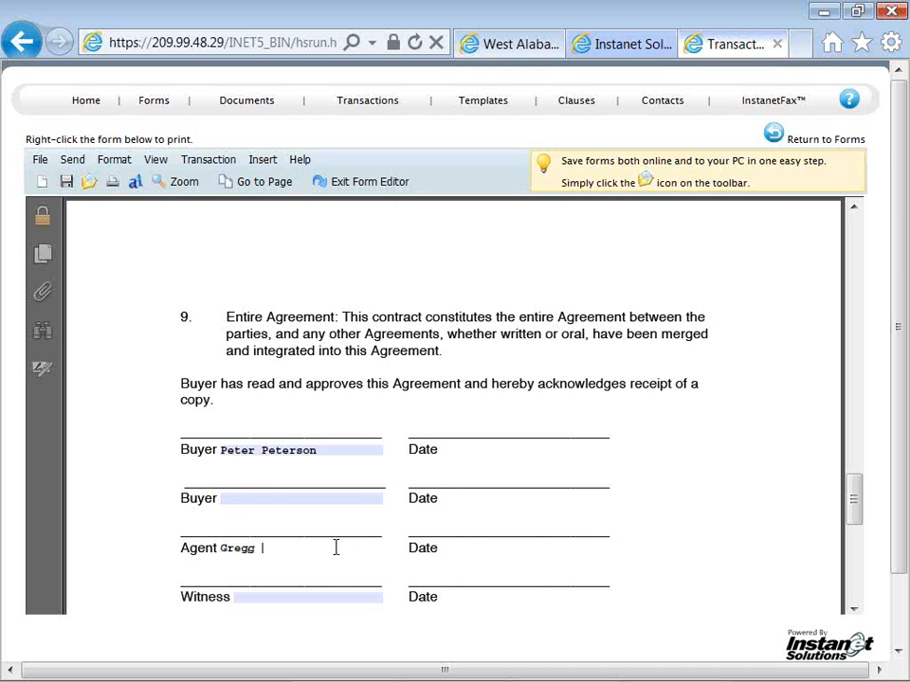
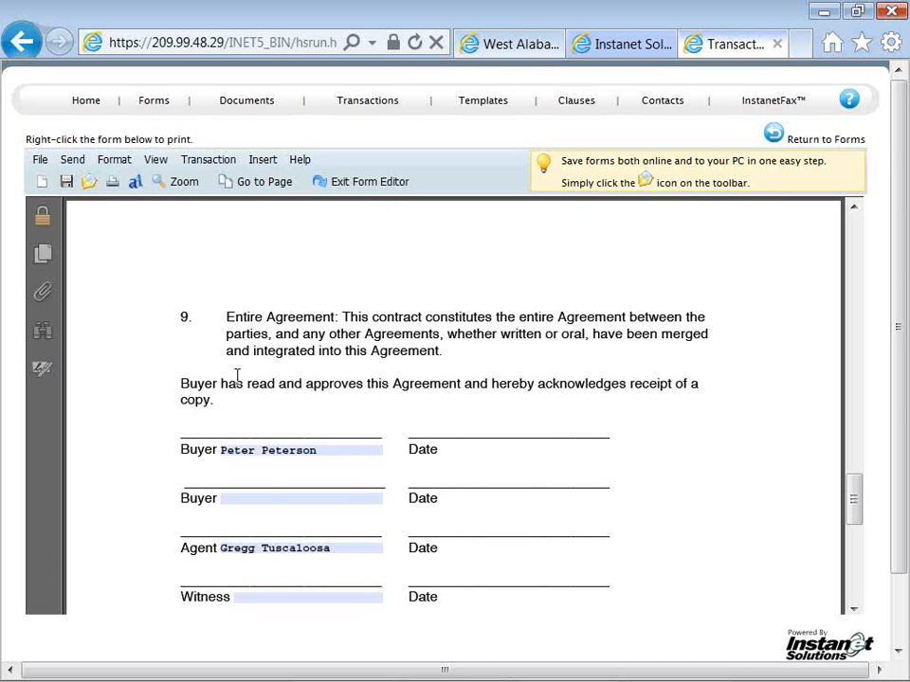
Fill the second Buyer field of the signature block with the sample text "type or paste 123s &*&"
click(254, 458)
click(248, 496)
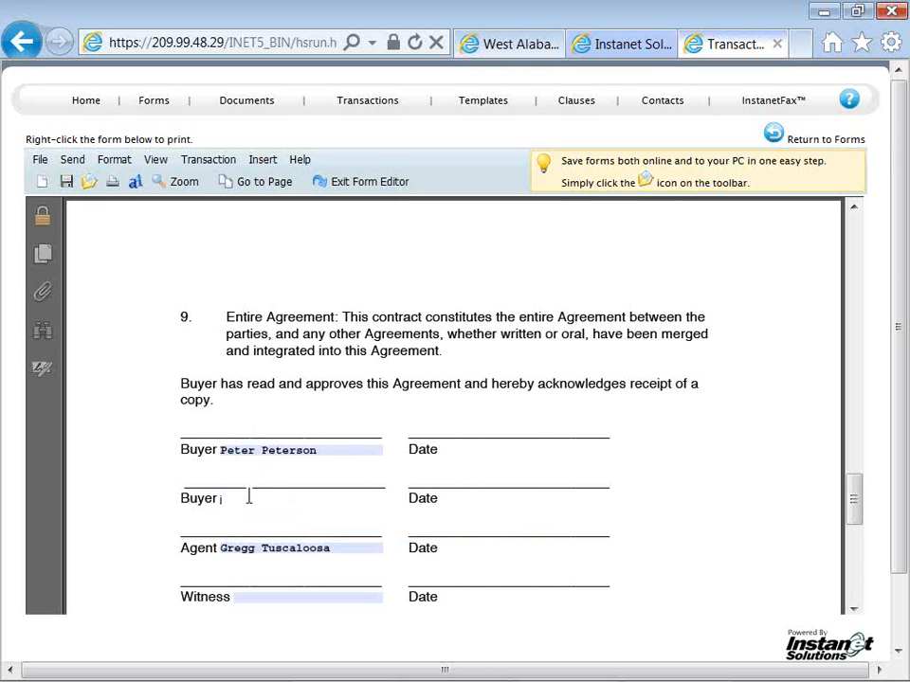
text(type or paste 123s)
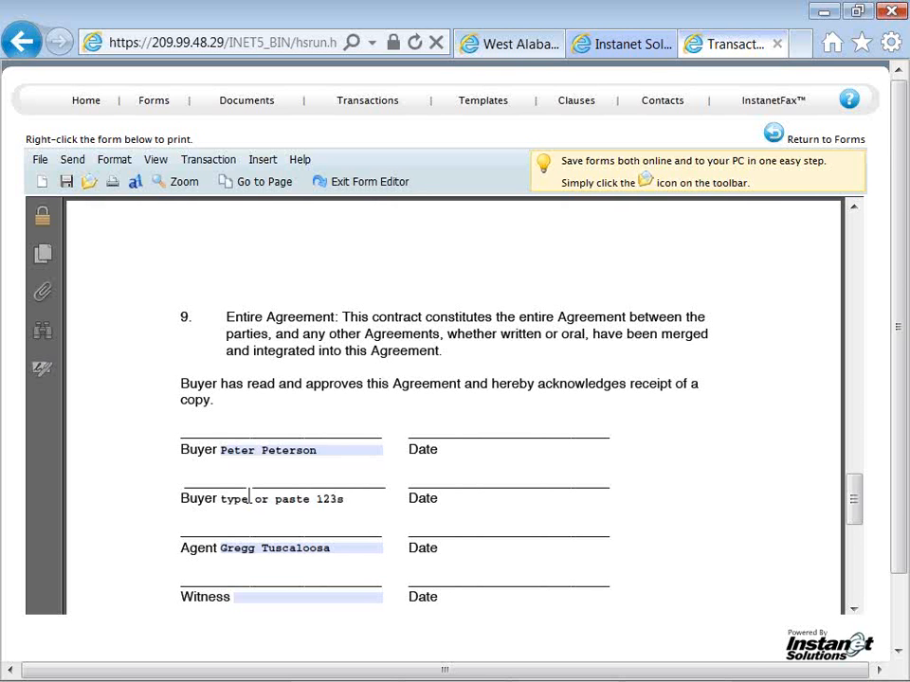
text( &*&)
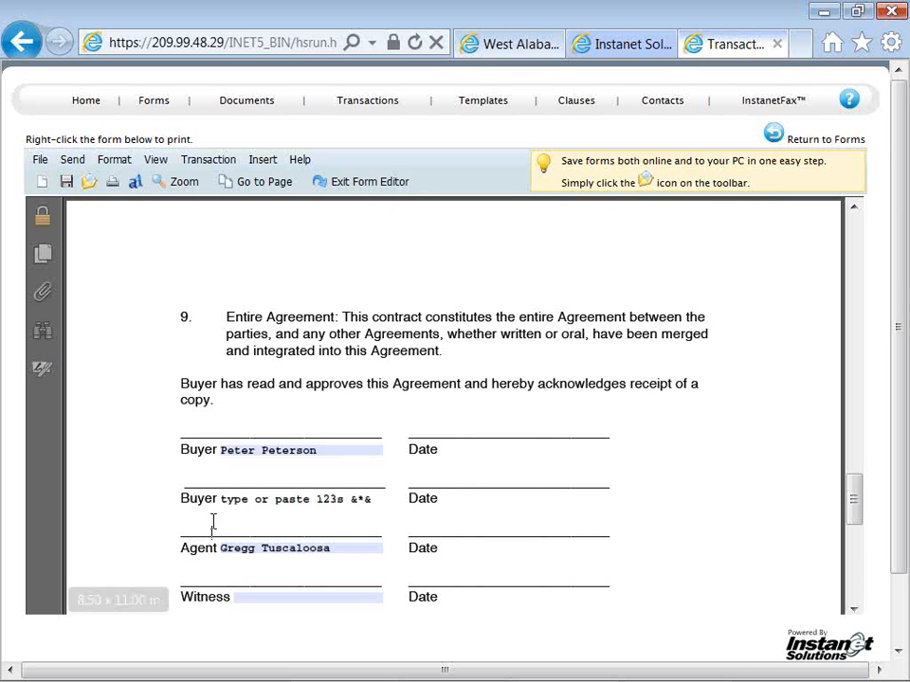
click(211, 526)
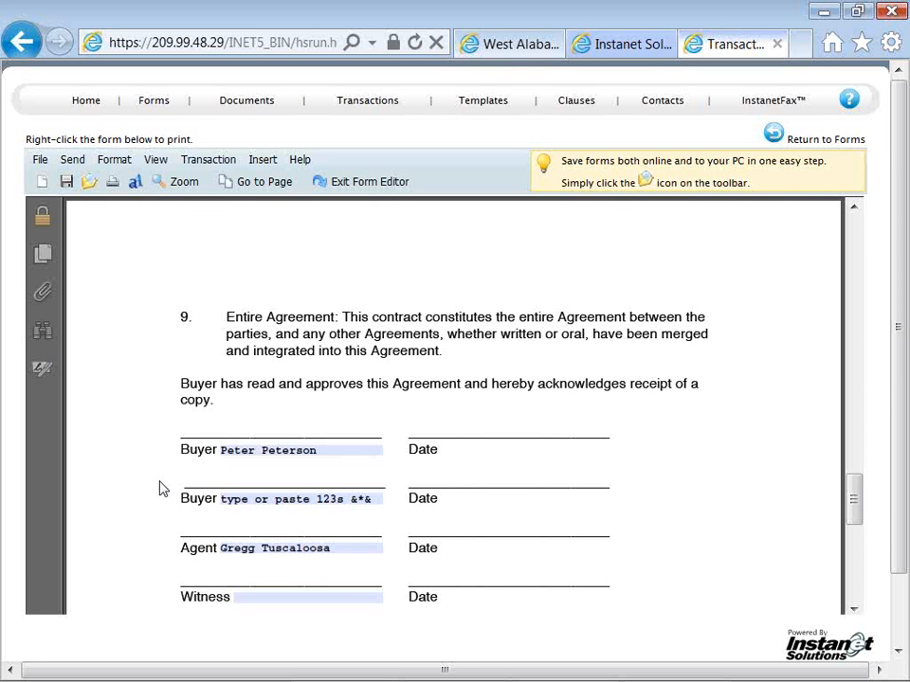
Copy the word "paste" from the second Buyer field and paste it into the Witness field
click(220, 498)
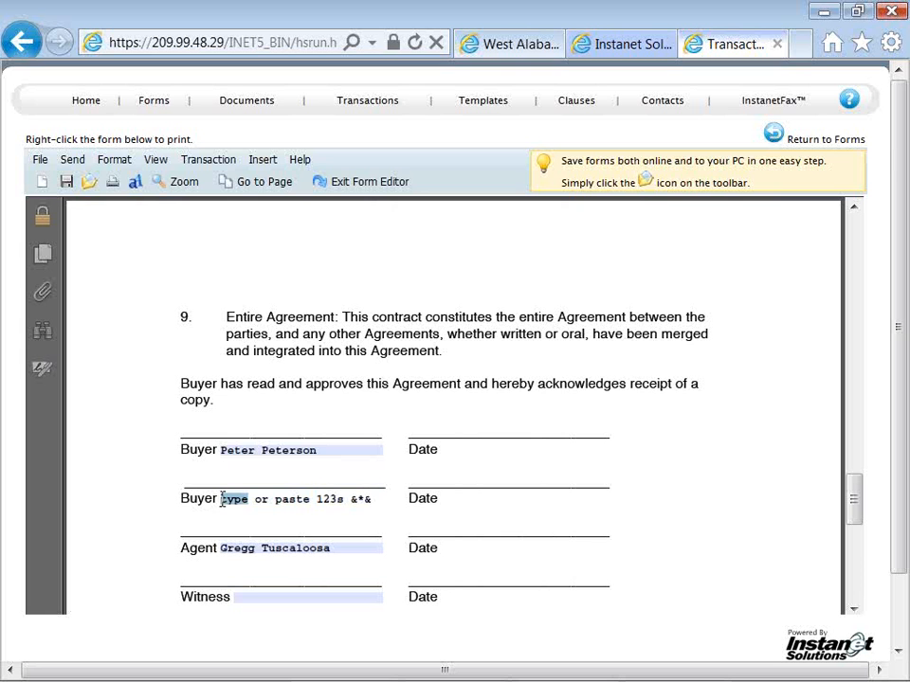
drag(220, 498, 249, 498)
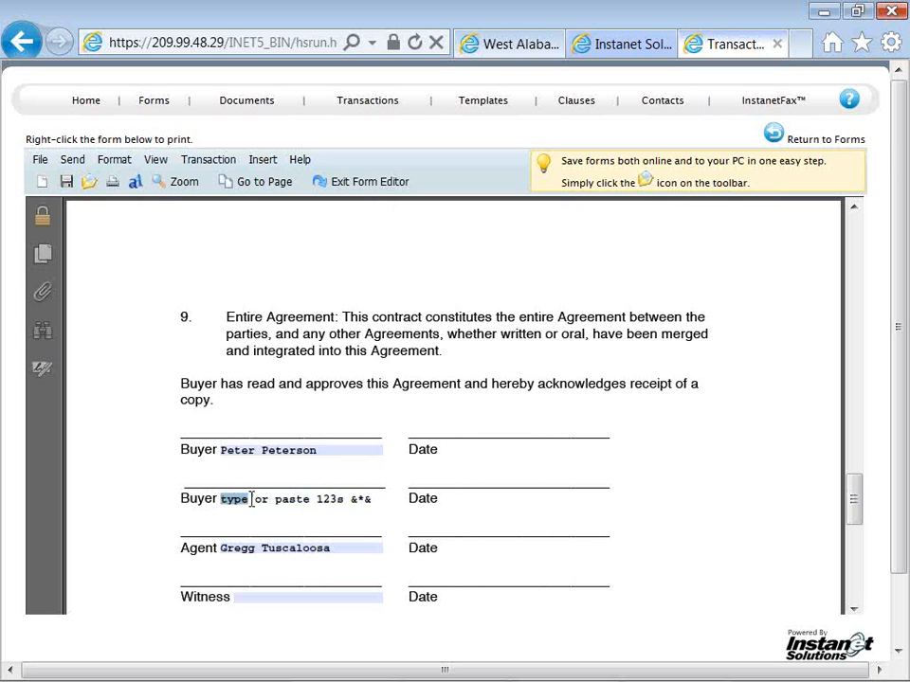
double_click(311, 499)
key(ctrl+c)
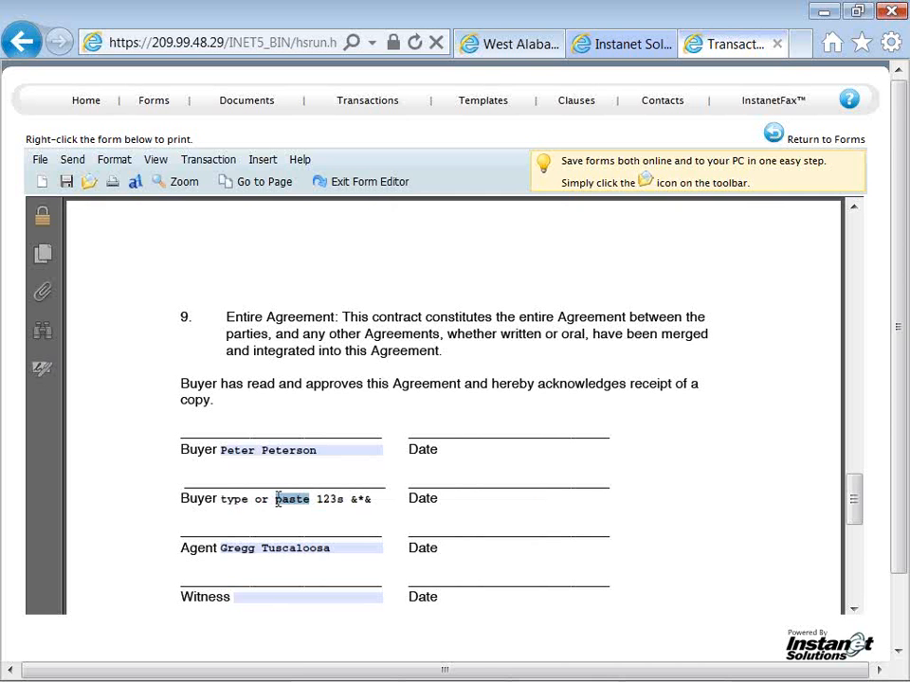
right_click(280, 500)
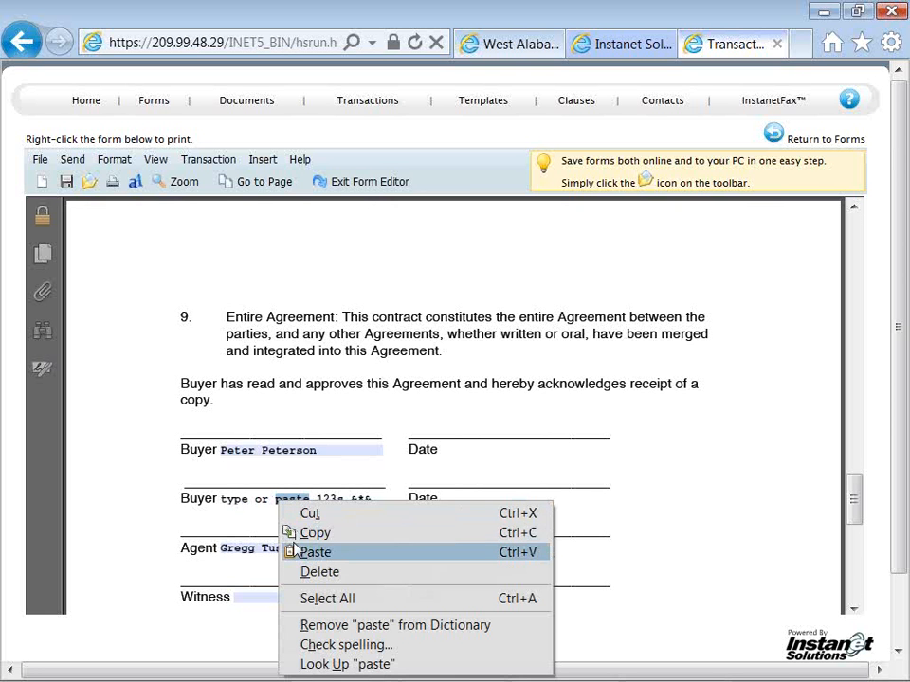
click(294, 533)
click(272, 598)
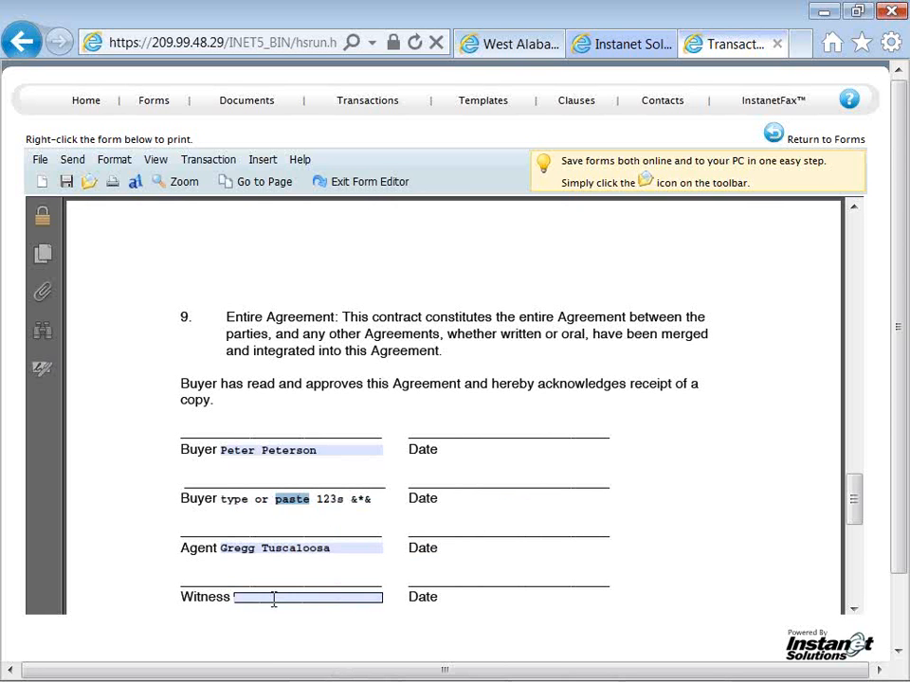
right_click(274, 601)
click(300, 614)
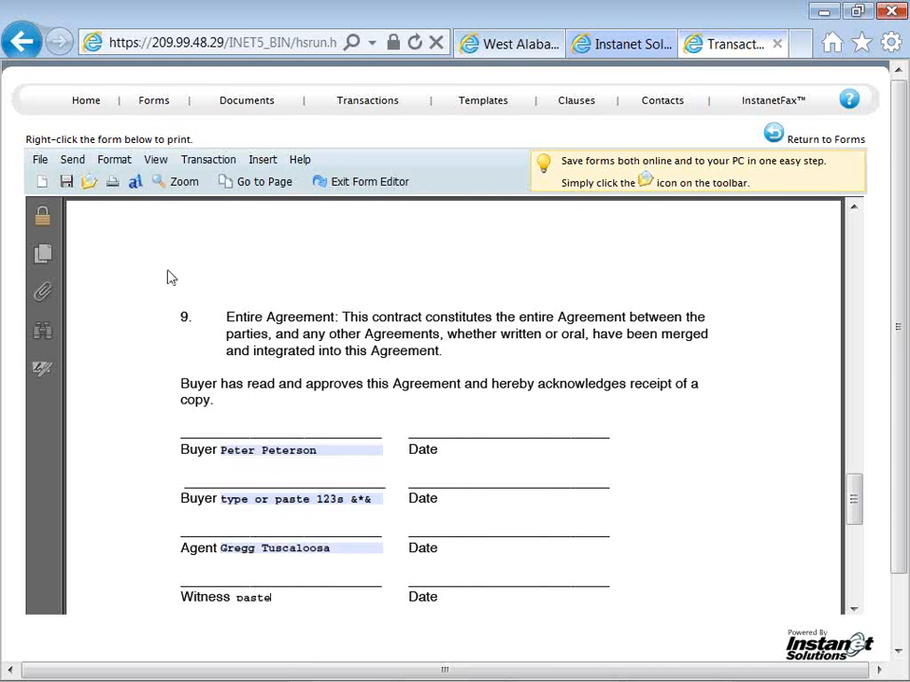
Start emailing the form and set it to be sent as a link, without allowing the recipient to make changes
click(43, 161)
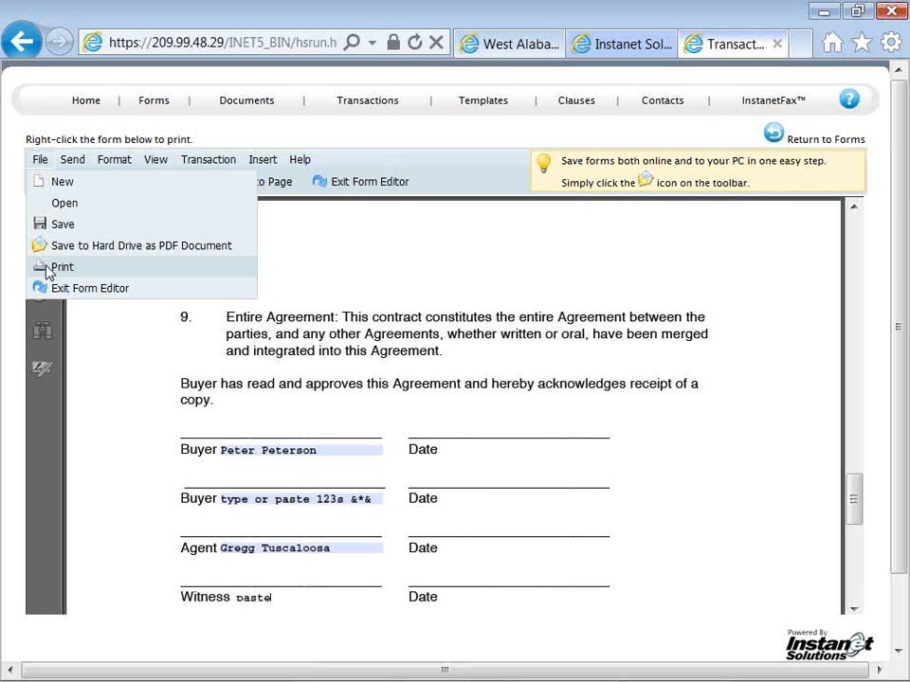
click(71, 163)
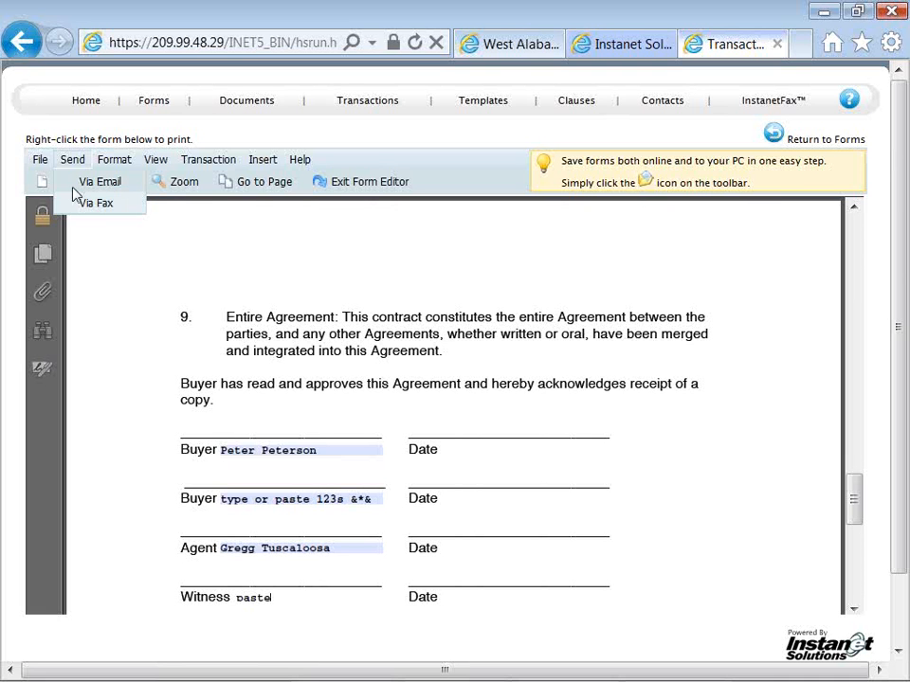
click(83, 186)
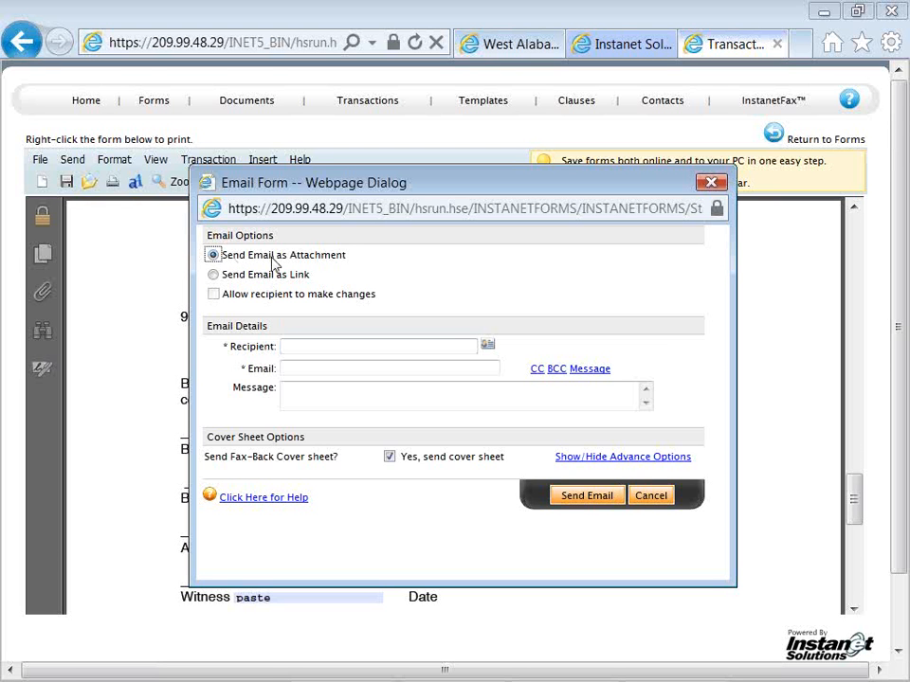
click(213, 275)
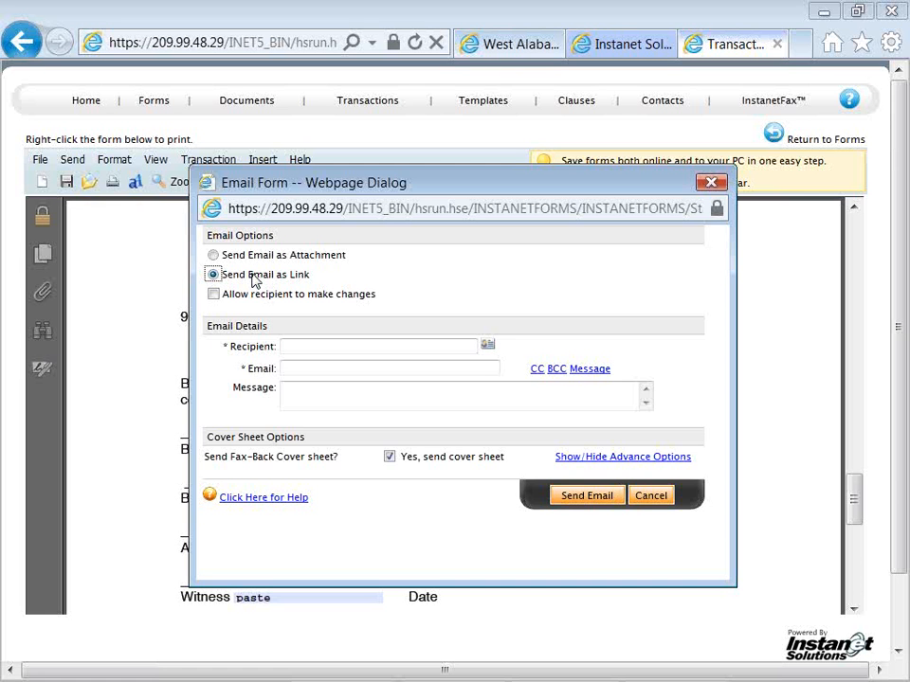
click(213, 295)
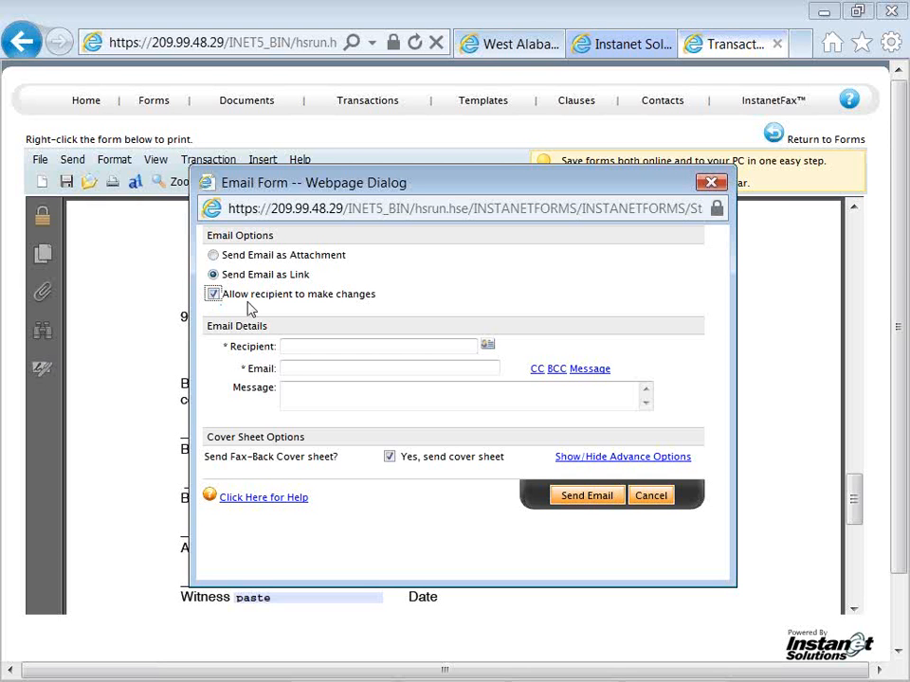
click(214, 295)
Enter the recipient's name and e-mail address in the email details
click(289, 345)
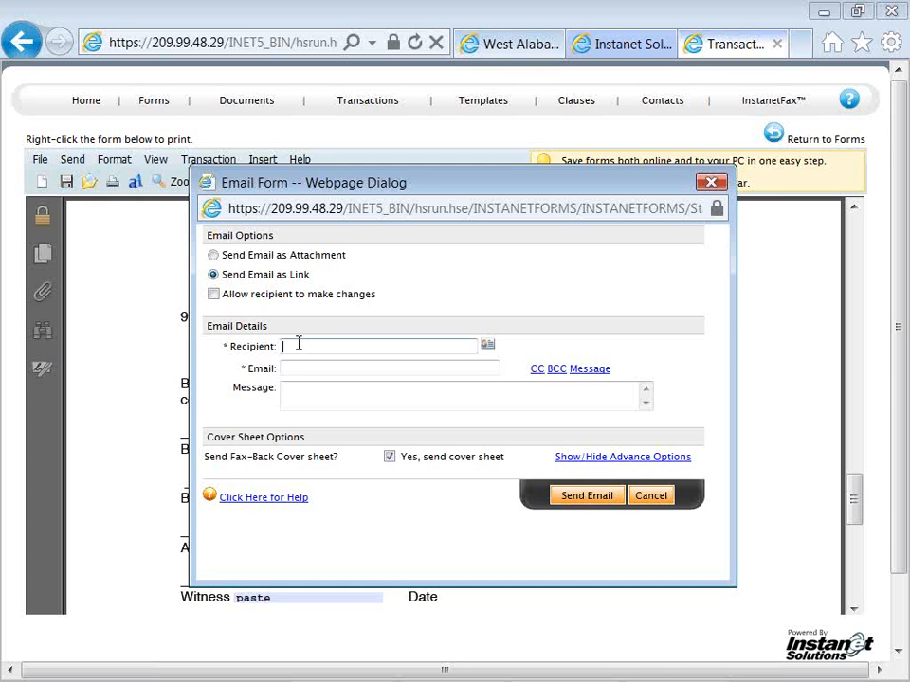
text(Pe)
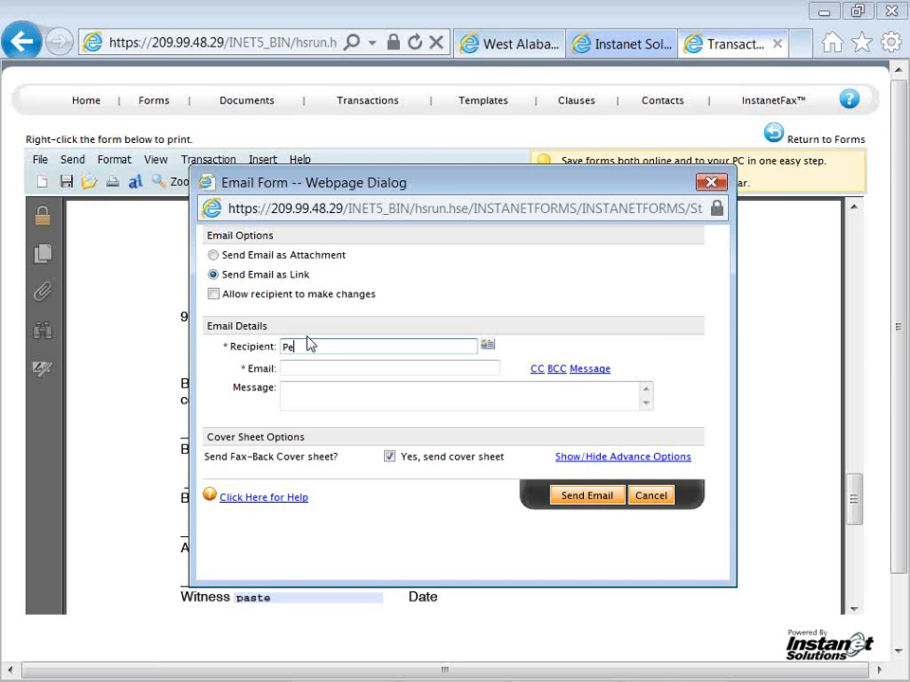
text(ter)
key(Tab)
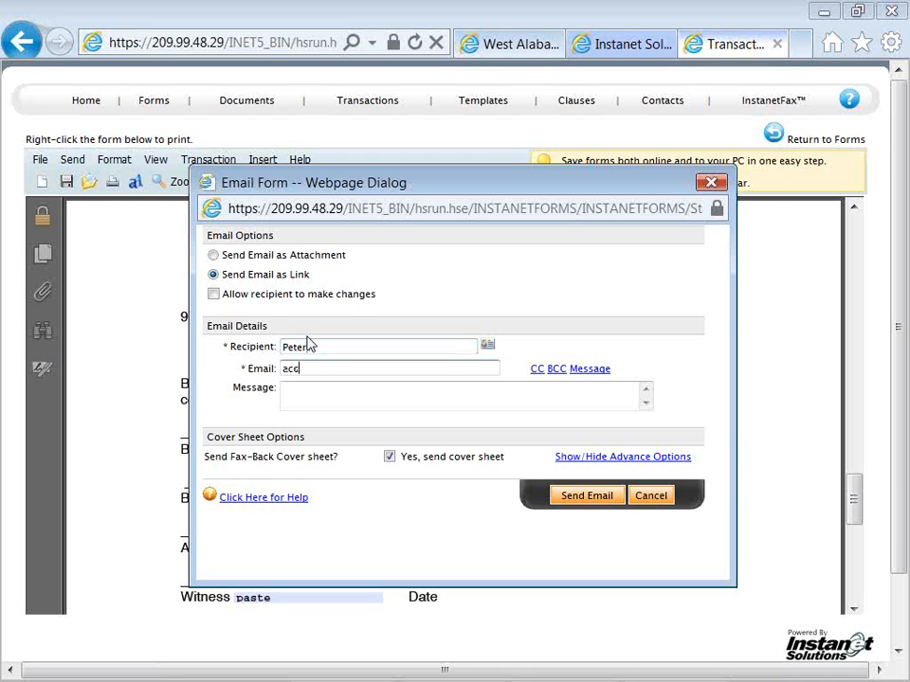
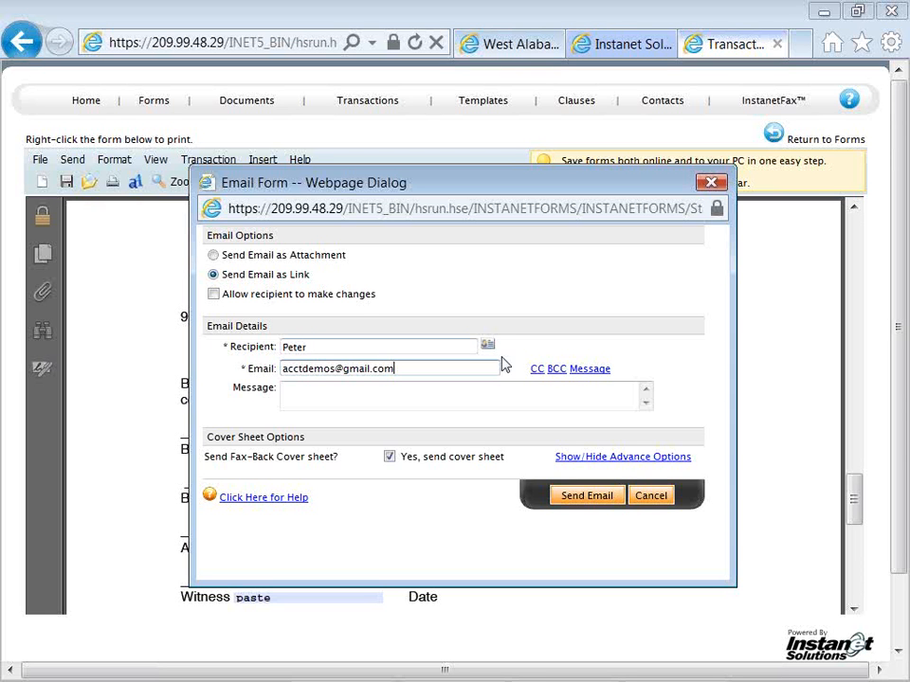
Add the message "Please review and call with question..Gd" and send the email with the fax-back cover sheet included
click(524, 393)
text(P)
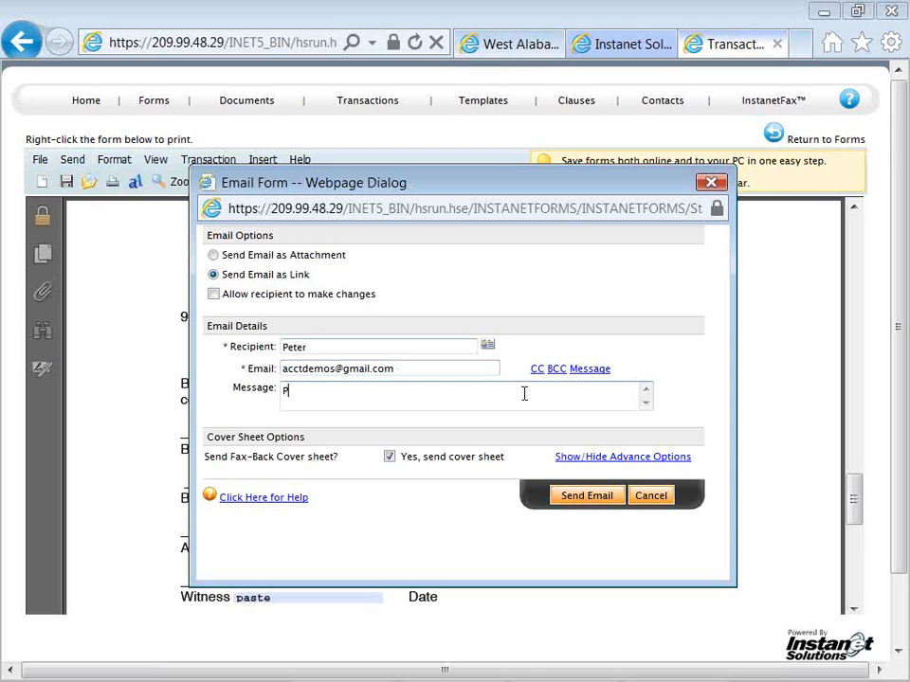
text(lease review and.cal.lw)
key(BackSpace)
key(BackSpace)
key(BackSpace)
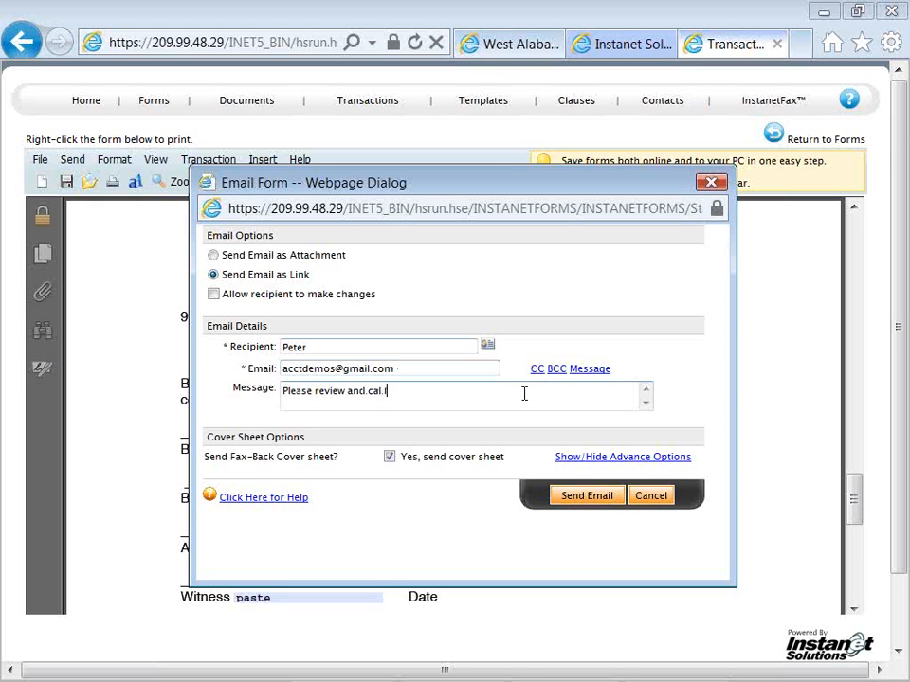
text(l with q)
text(uestion .)
text(Go)
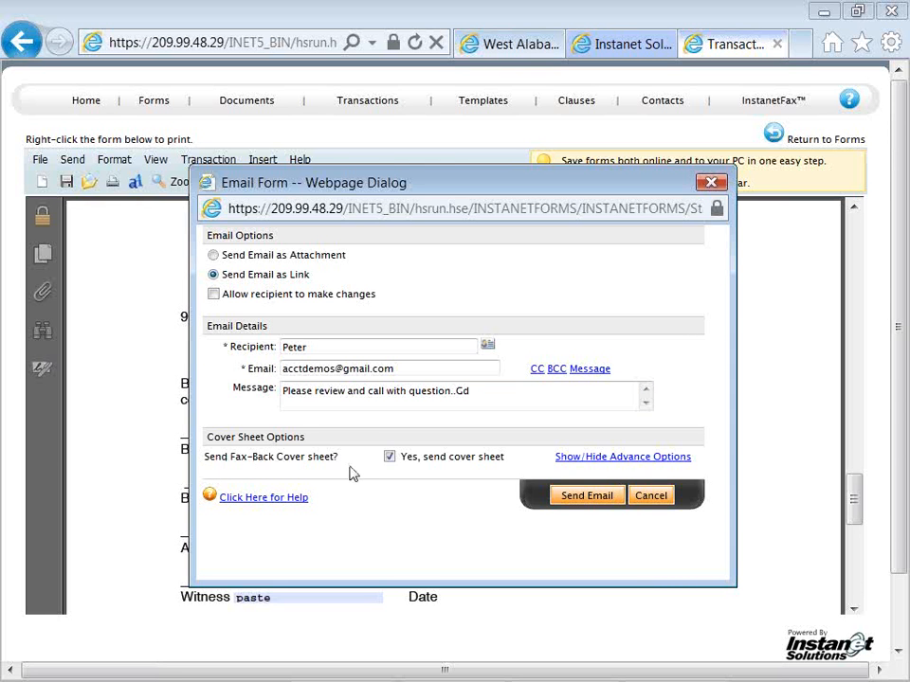
click(579, 501)
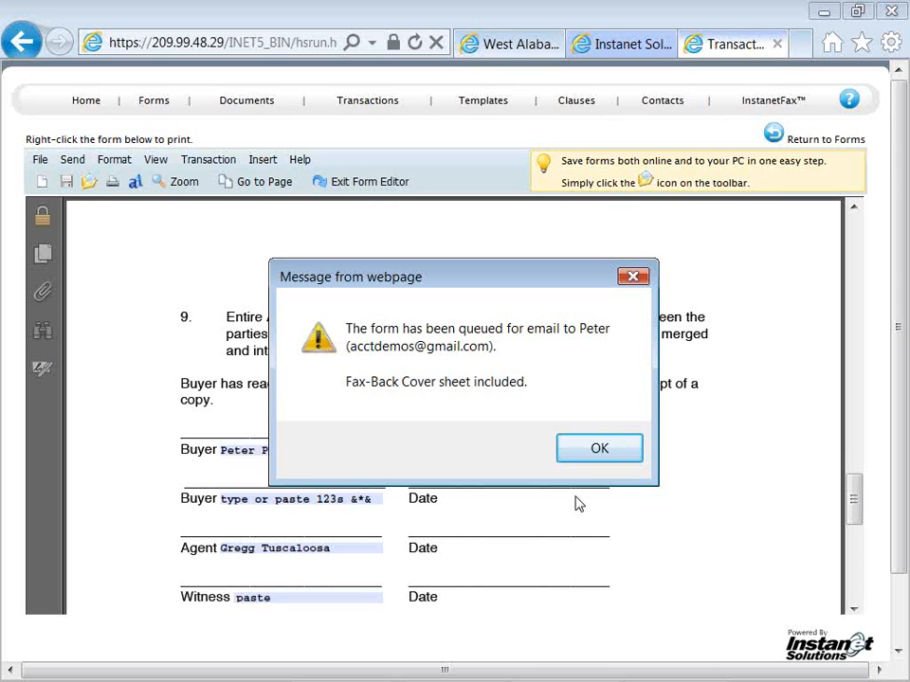
click(583, 457)
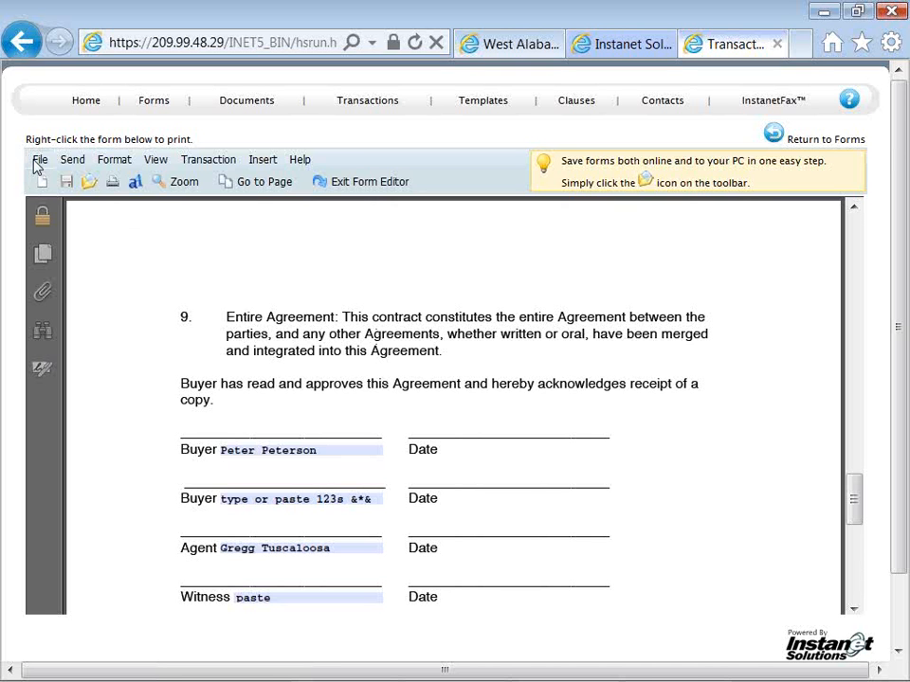
click(72, 161)
mouse_move(113, 161)
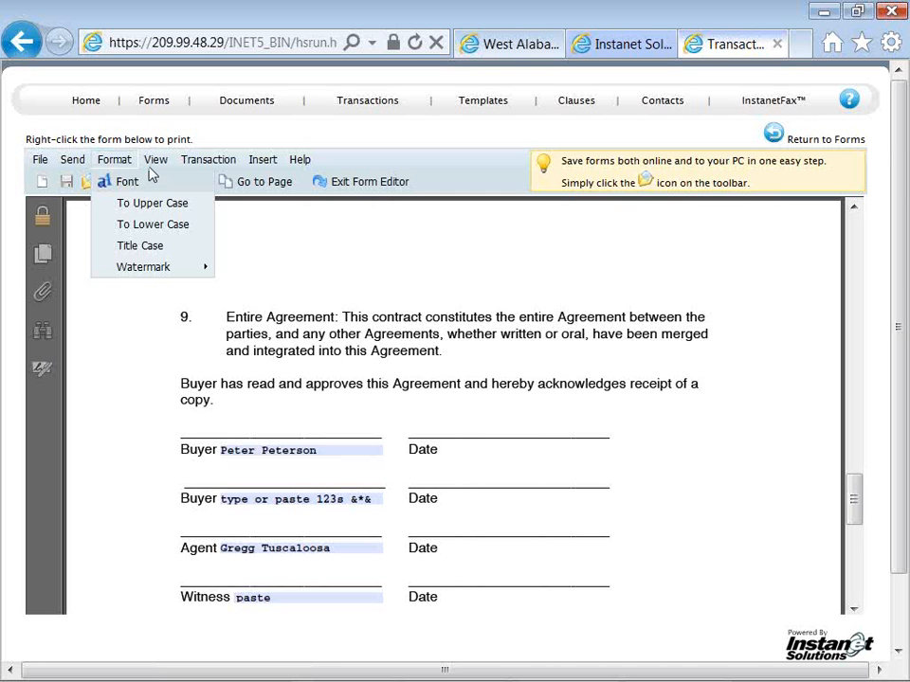
mouse_move(154, 167)
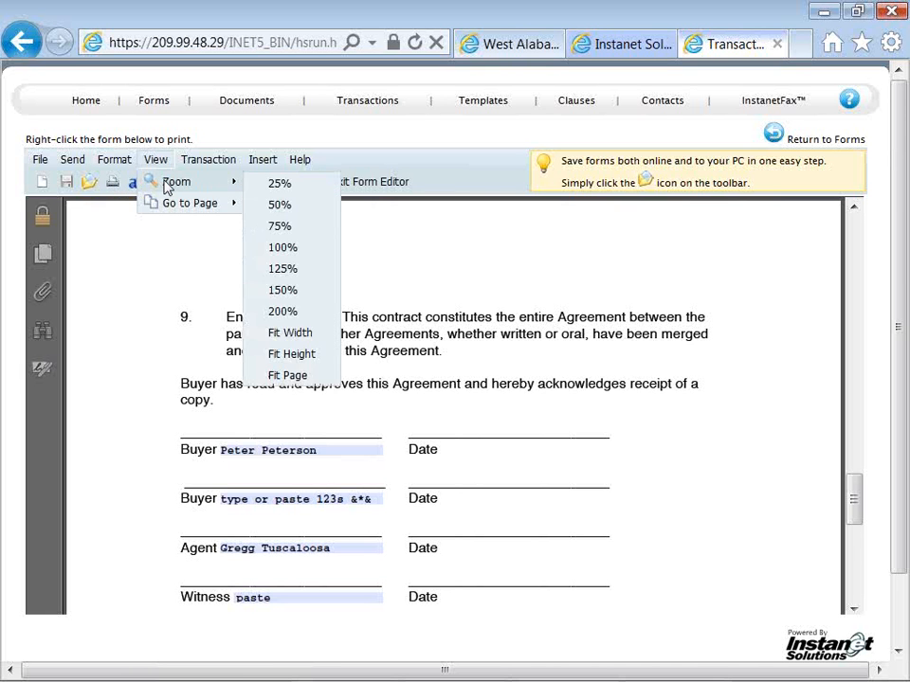
mouse_move(173, 206)
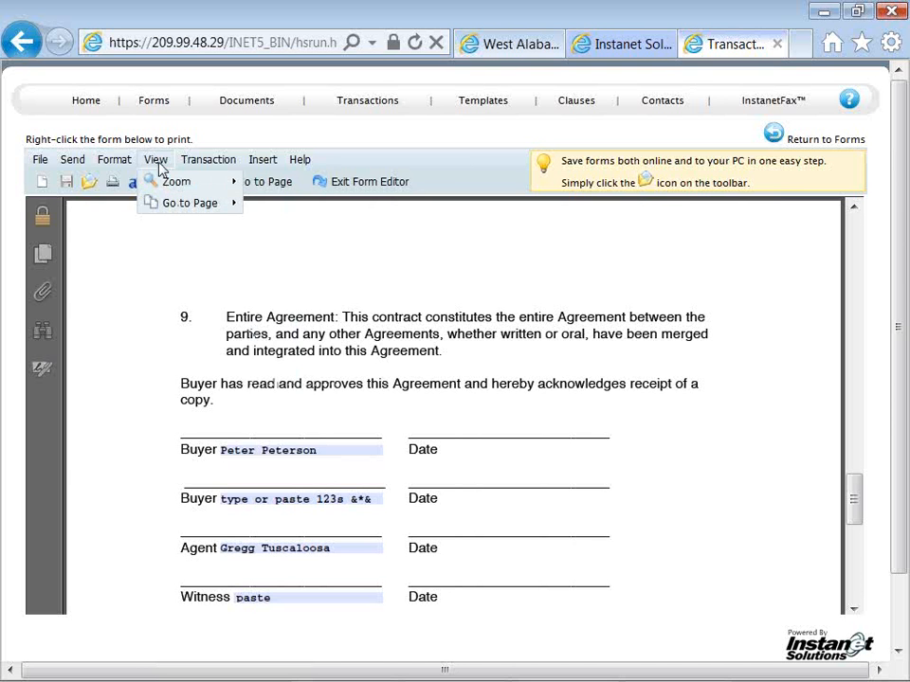
mouse_move(189, 169)
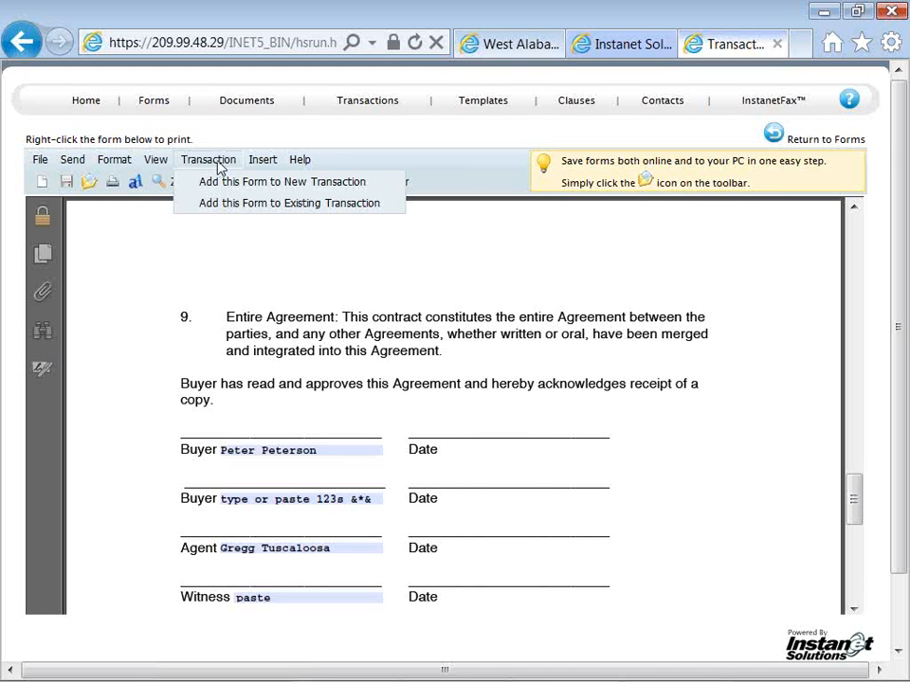
mouse_move(255, 168)
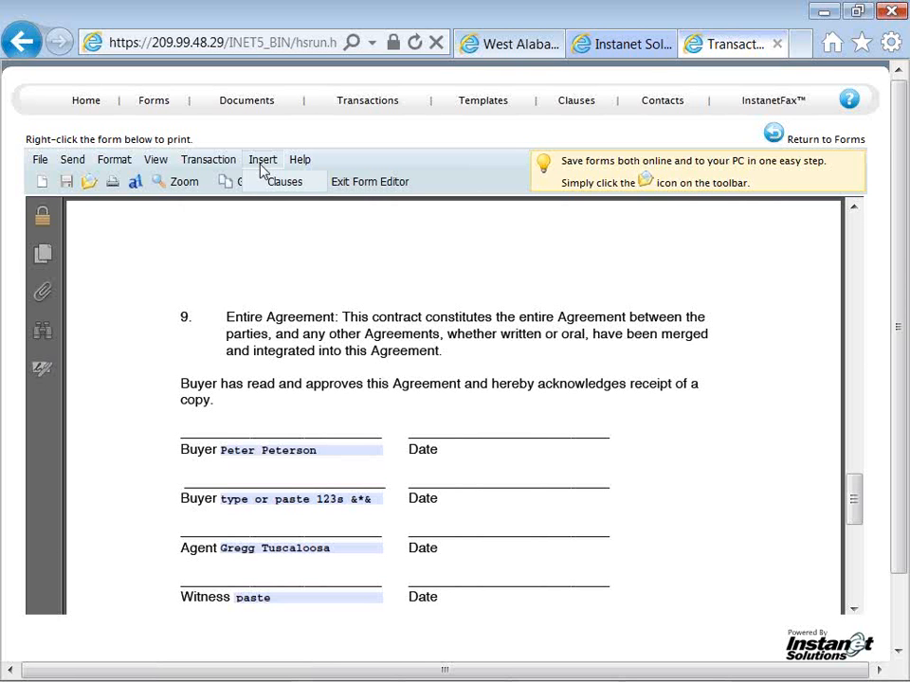
Exit the form editor and rename the newest Buyer Agency Agreement, putting the buyer's last name, first name and "--" before its existing title
mouse_move(296, 168)
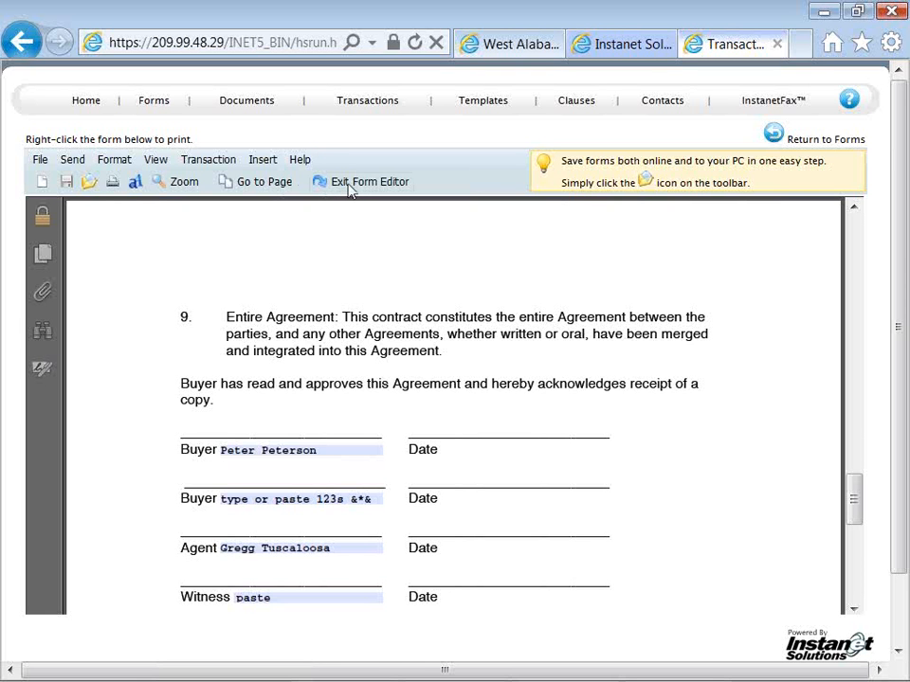
click(352, 186)
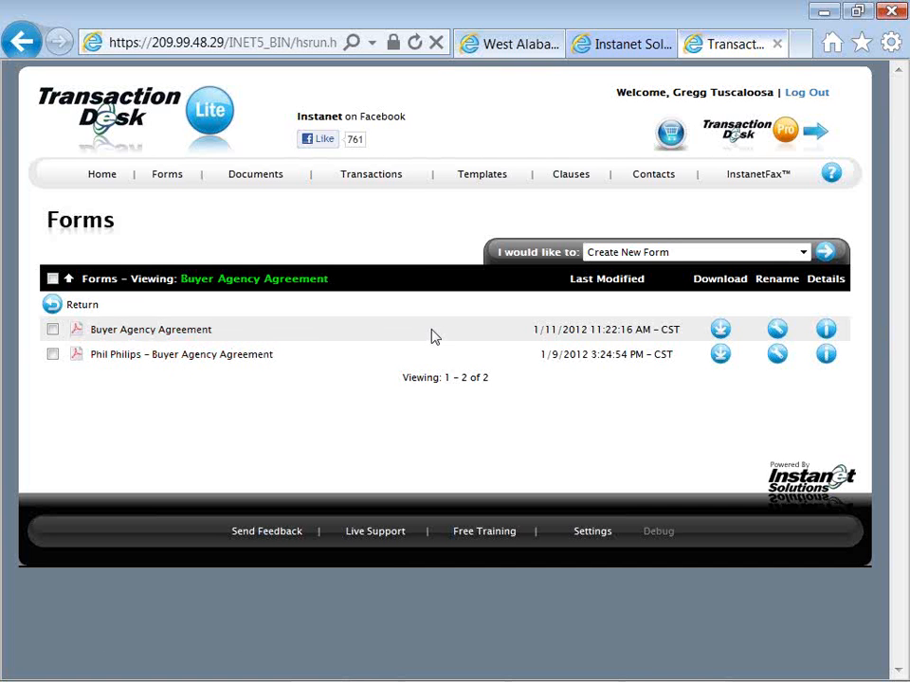
click(775, 329)
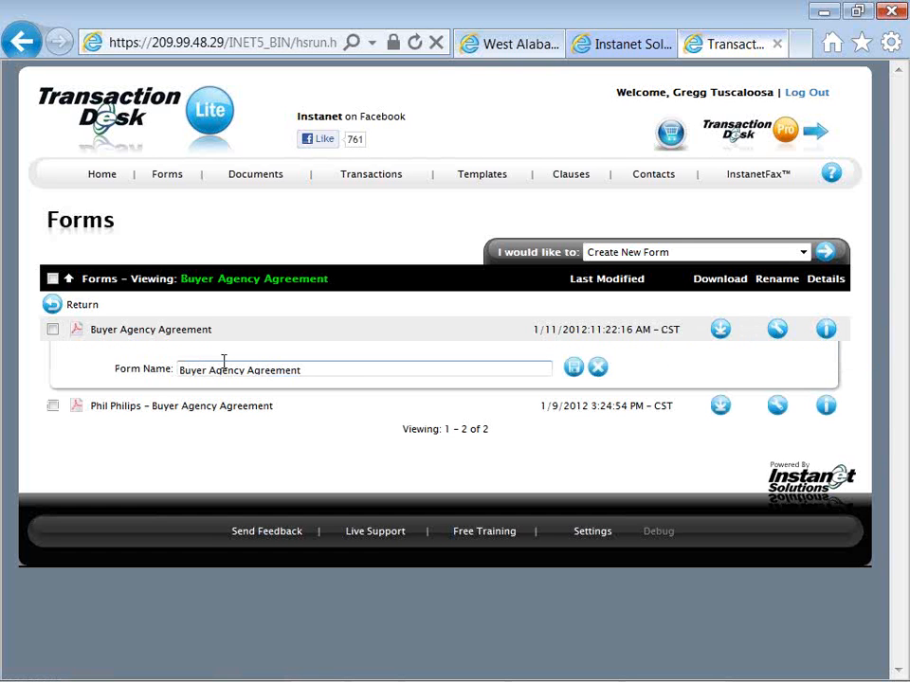
click(180, 369)
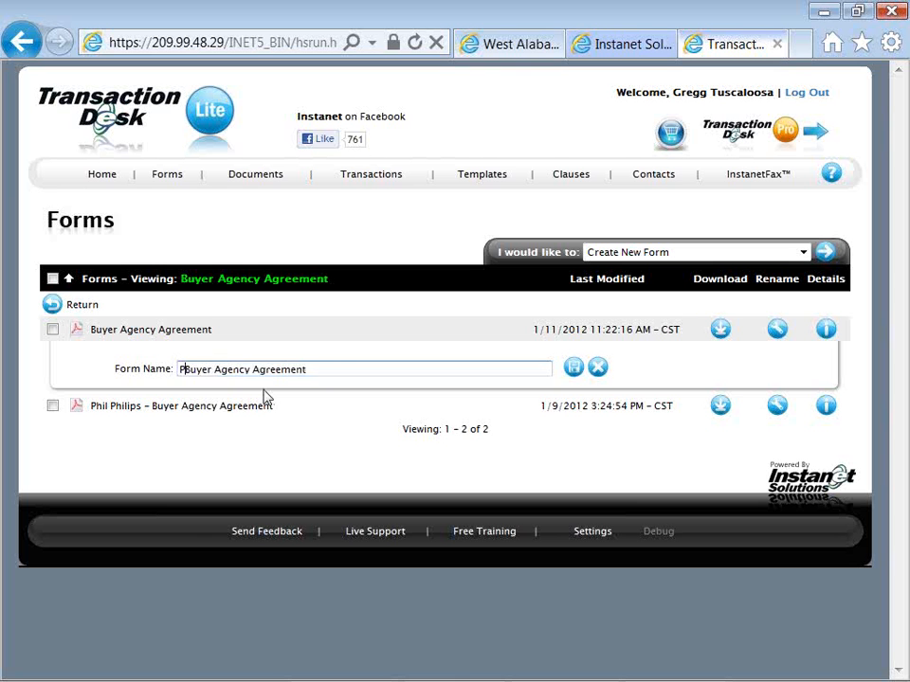
text(Peter)
text(son, Pete)
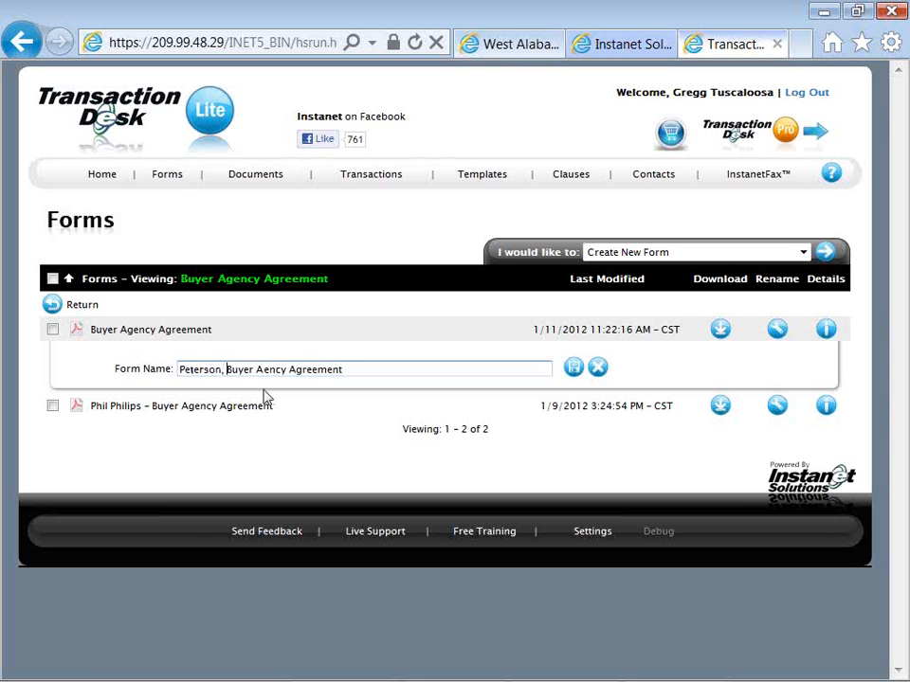
text( --)
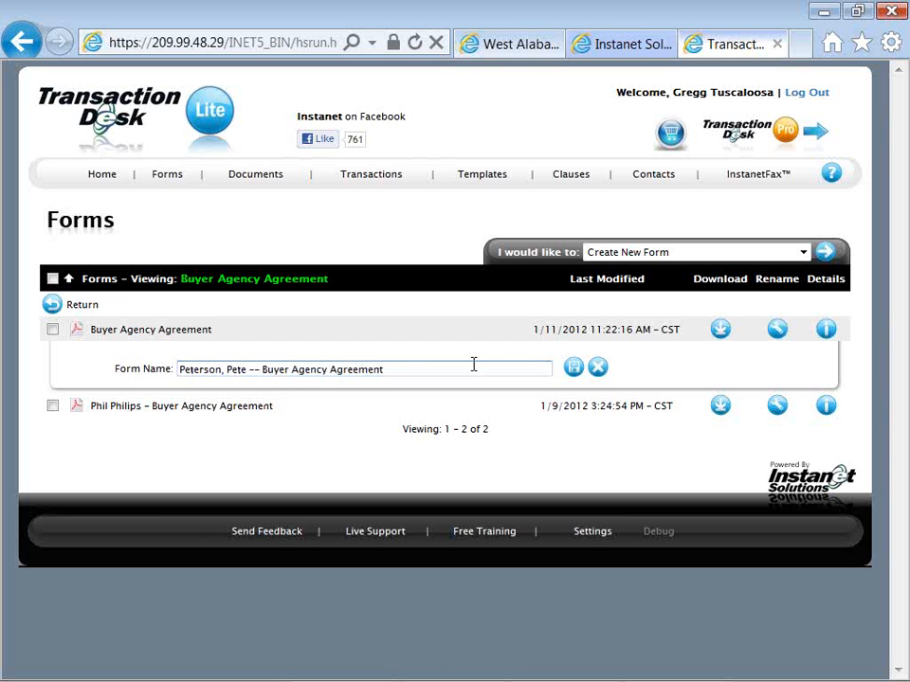
click(575, 373)
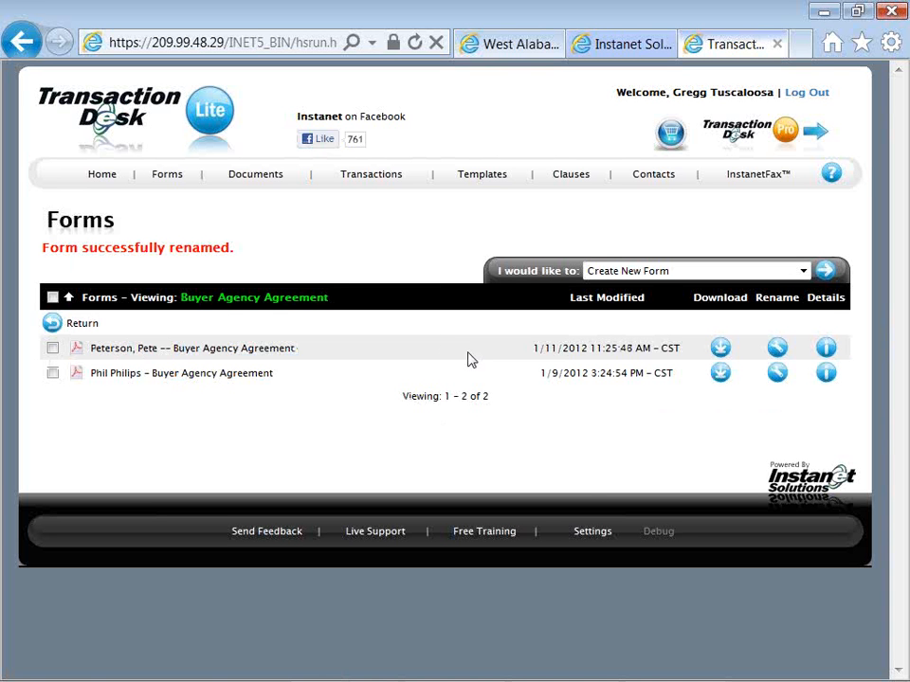
Return from the saved Buyer Agency Agreements to the form library, look over its list, and go to the home page
click(78, 325)
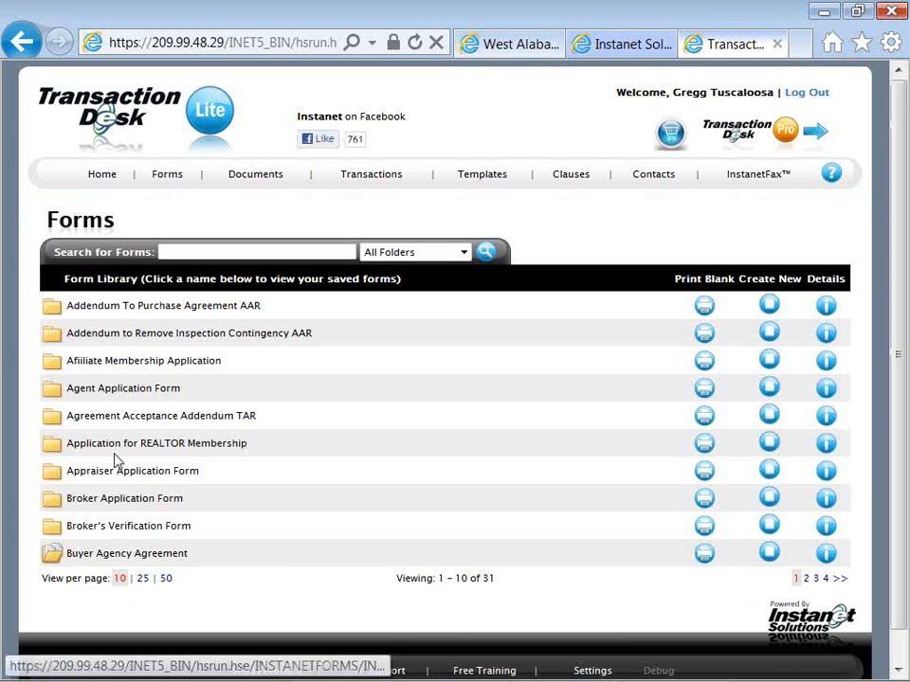
scroll(117, 459, down, 2)
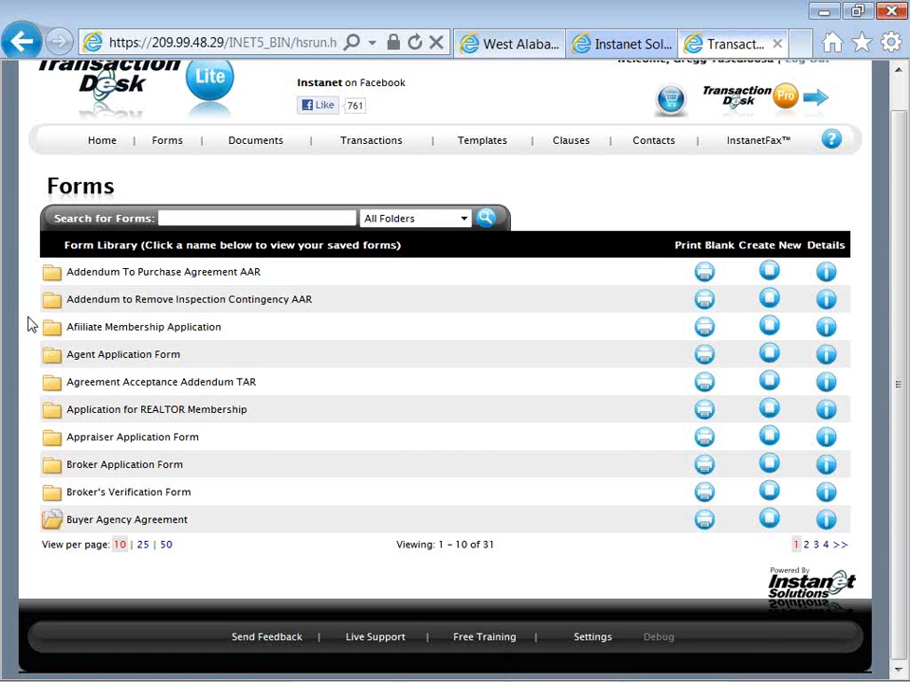
scroll(29, 325, up, 1)
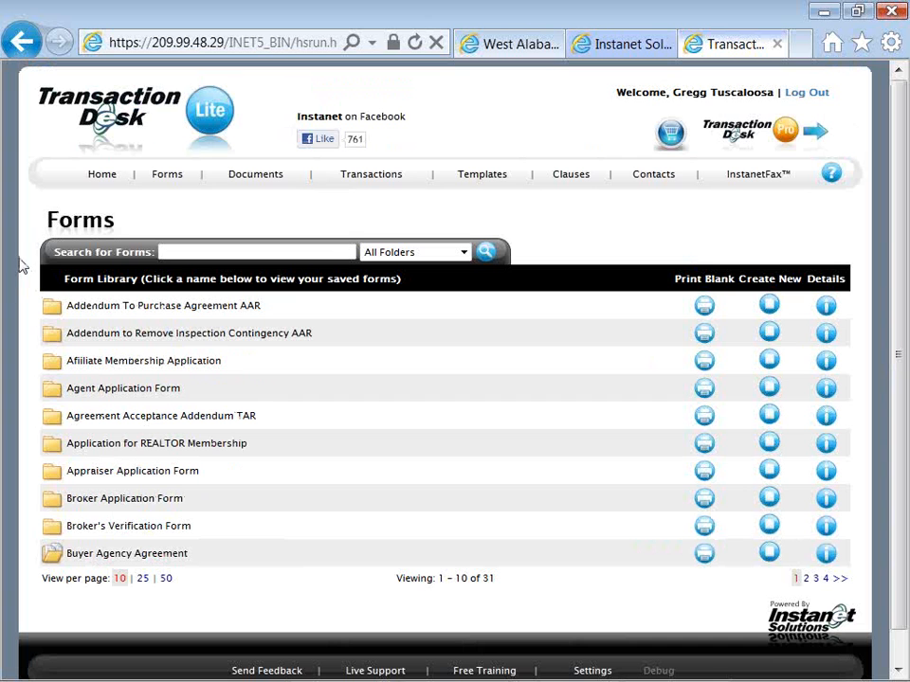
click(104, 183)
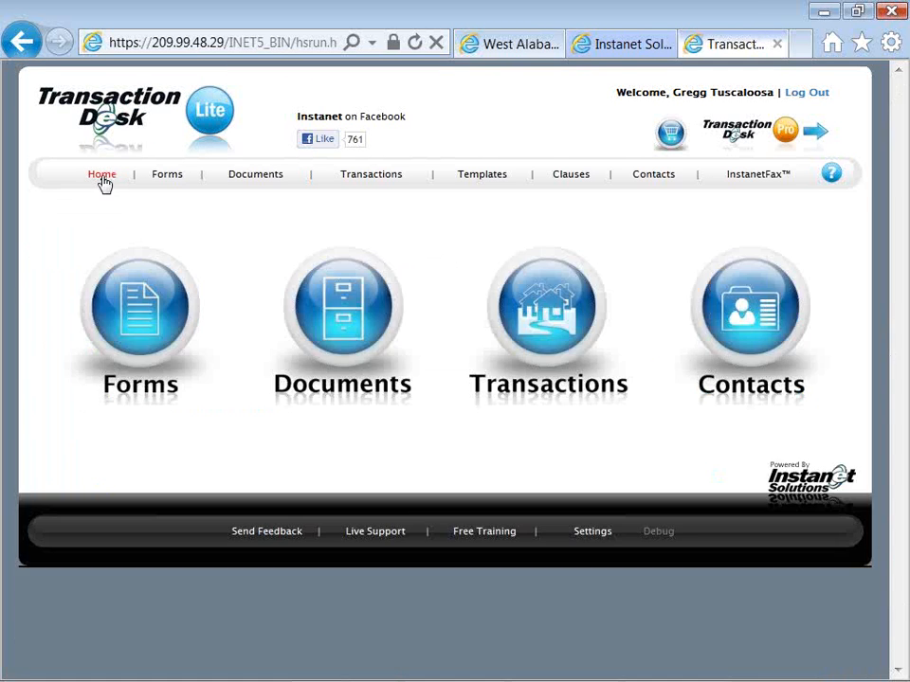
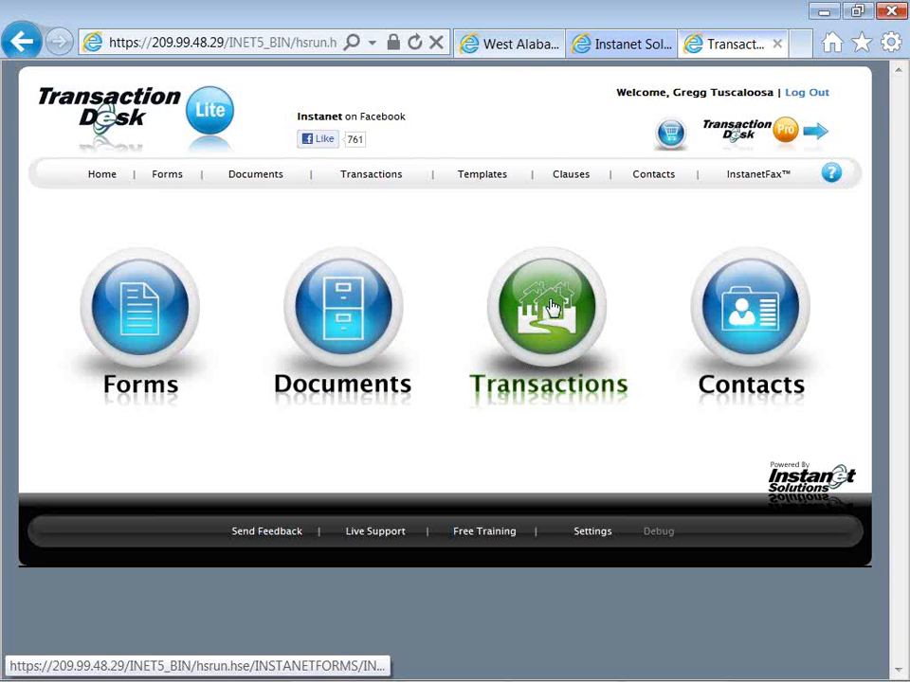
Open the residential Listing Prospect transaction from the transactions list and copy its MLS number
click(552, 306)
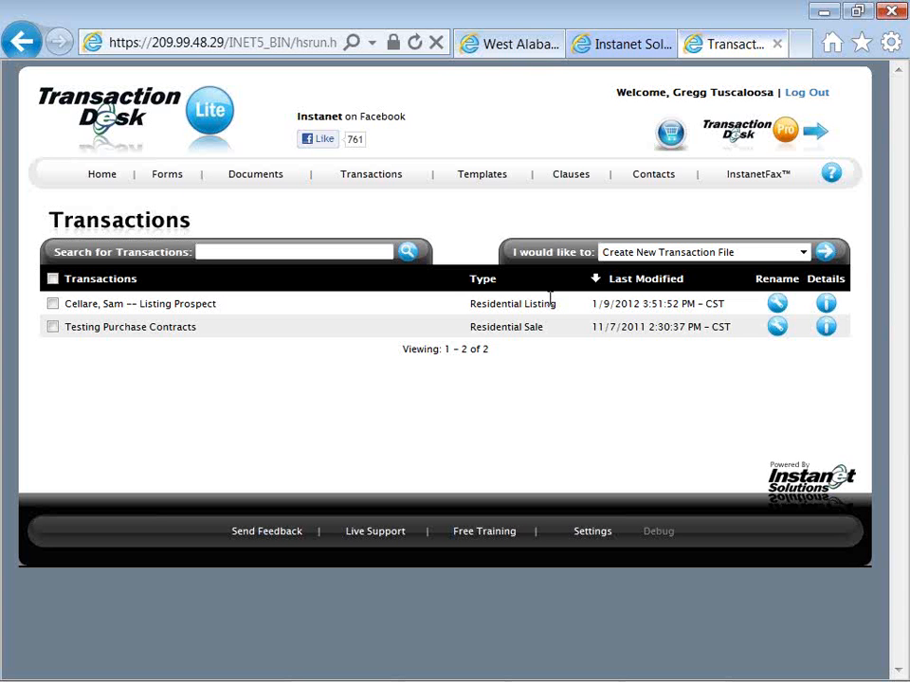
click(206, 310)
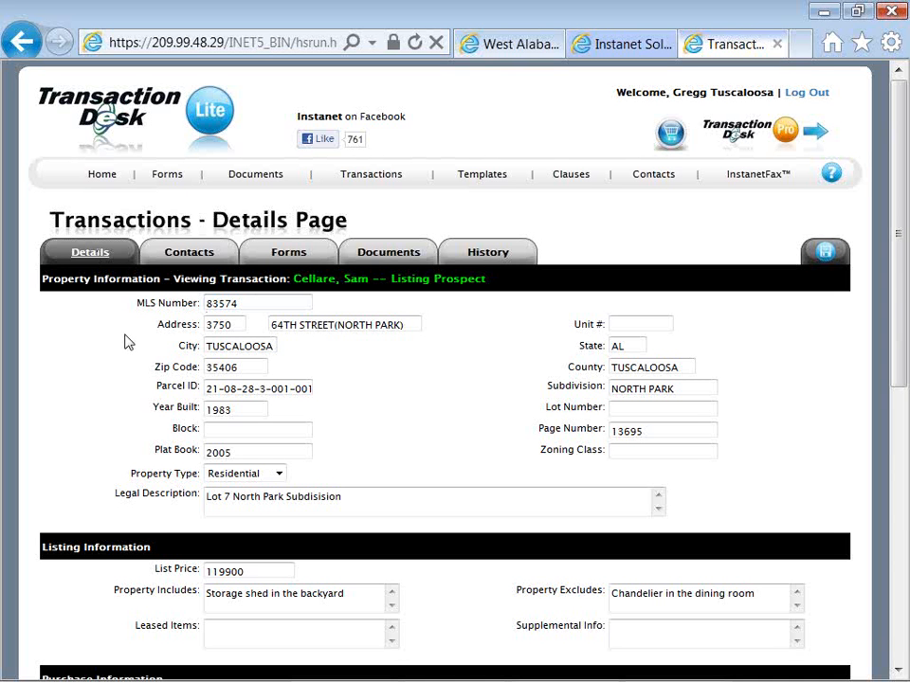
double_click(229, 304)
right_click(209, 306)
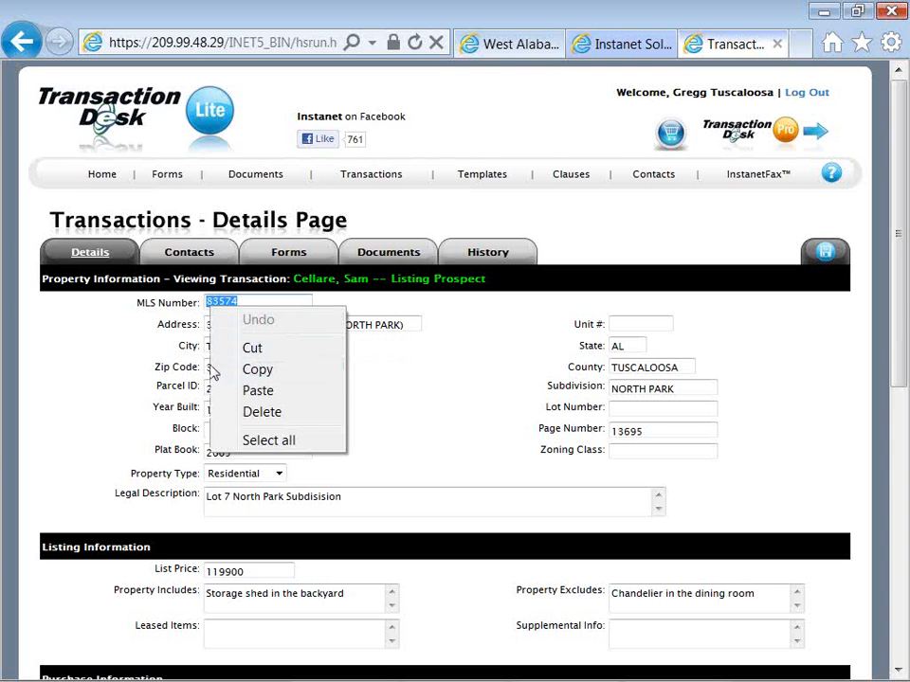
click(246, 370)
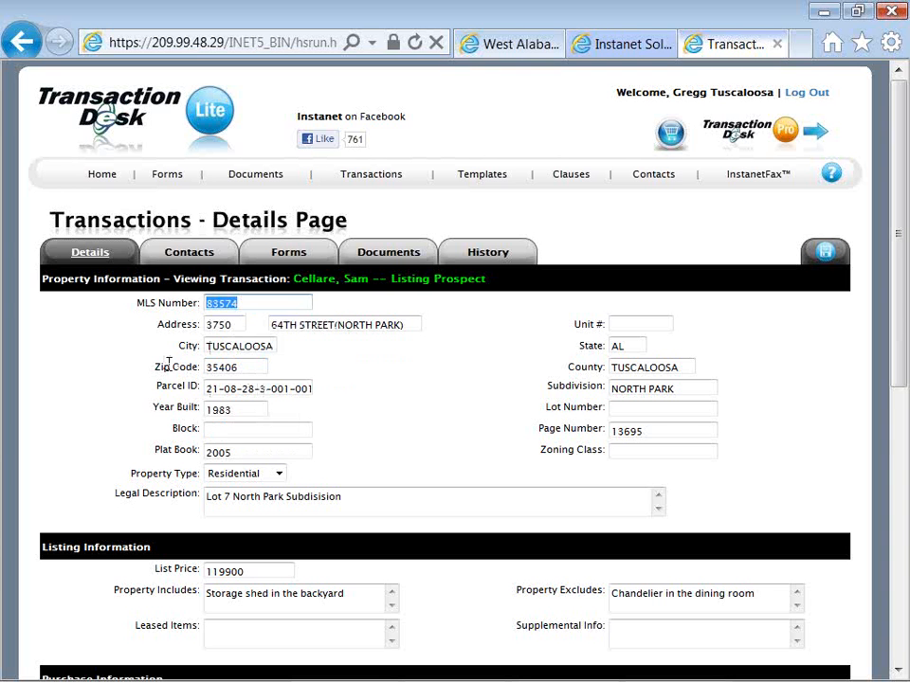
click(142, 383)
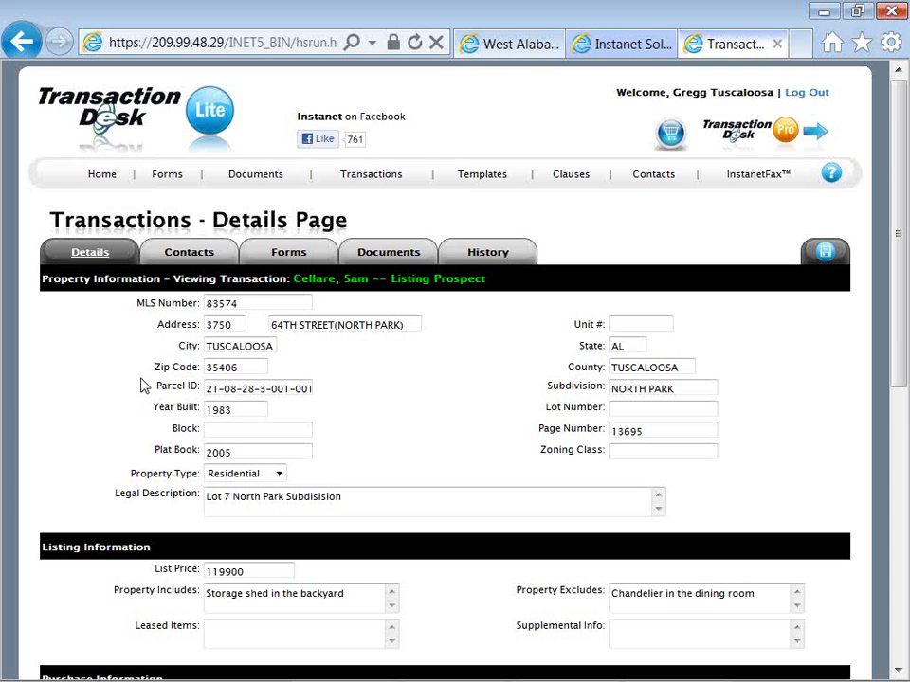
Examine the transaction's details page, from the property and listing information through the comments to the transaction and mortgage dates
scroll(143, 383, down, 2)
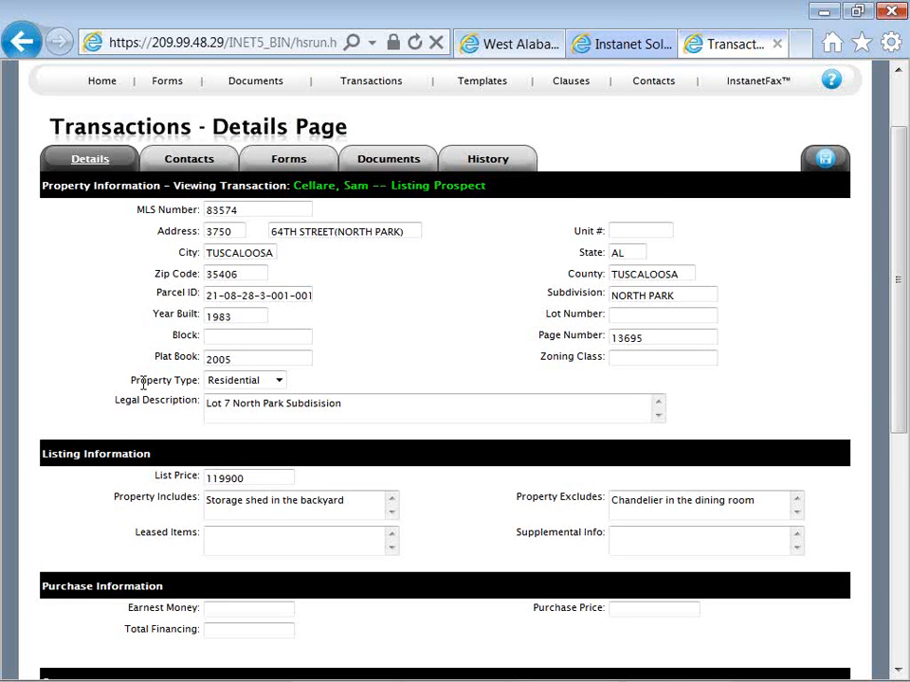
scroll(142, 383, down, 2)
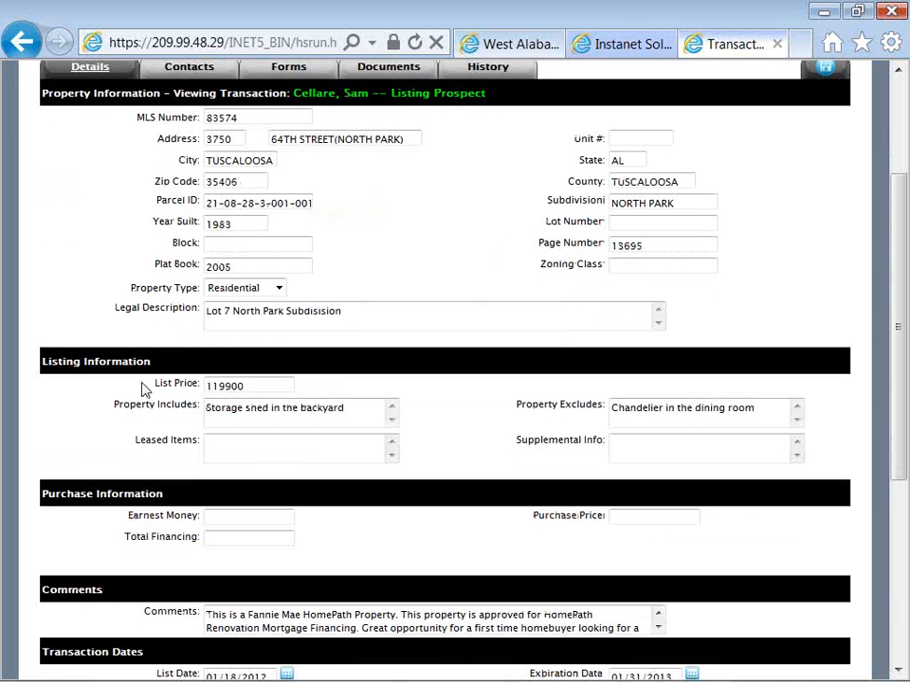
scroll(142, 388, down, 2)
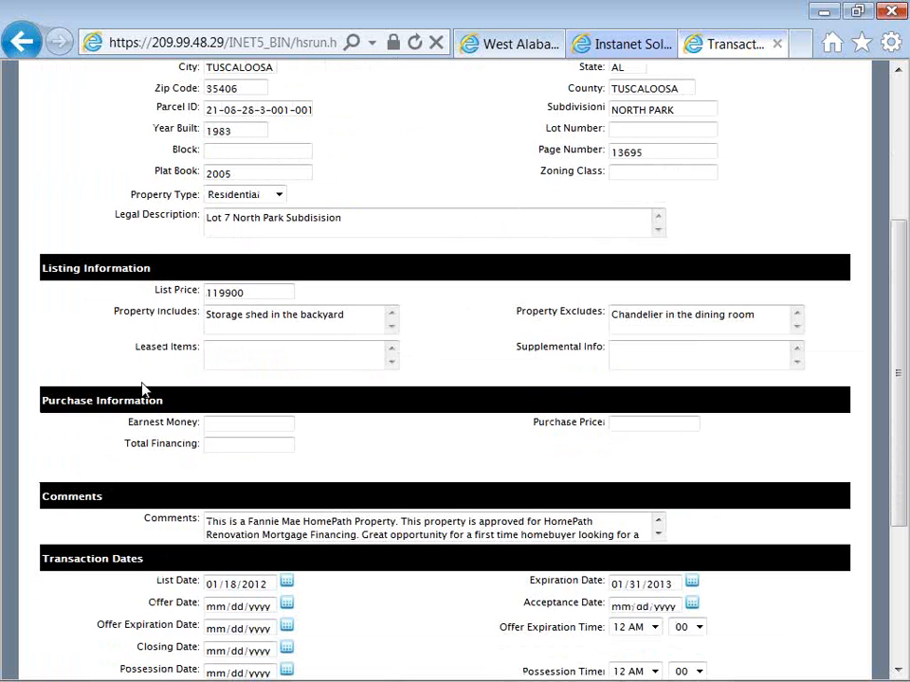
scroll(142, 389, down, 2)
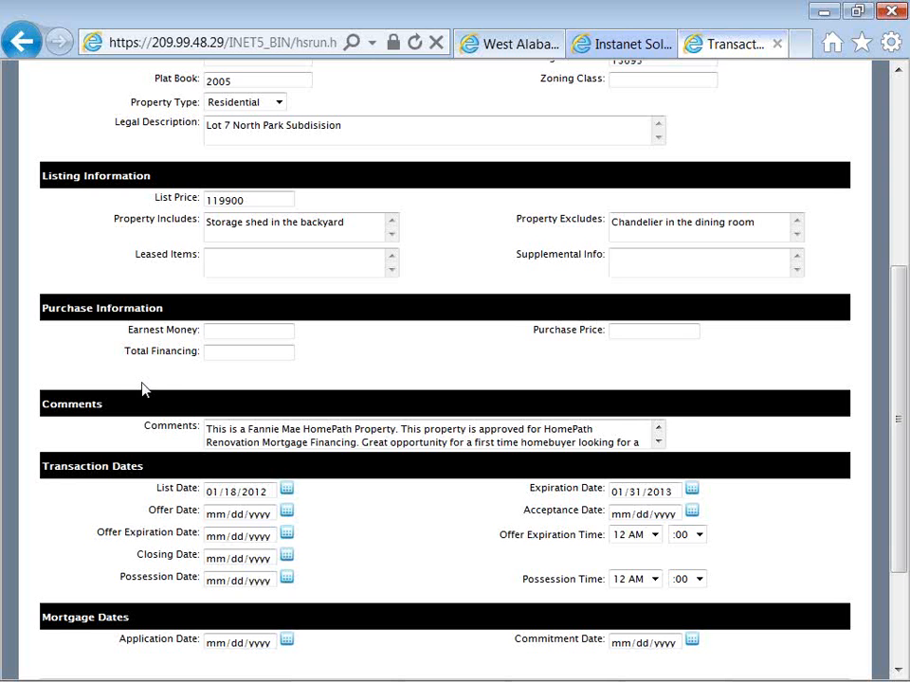
scroll(142, 389, down, 3)
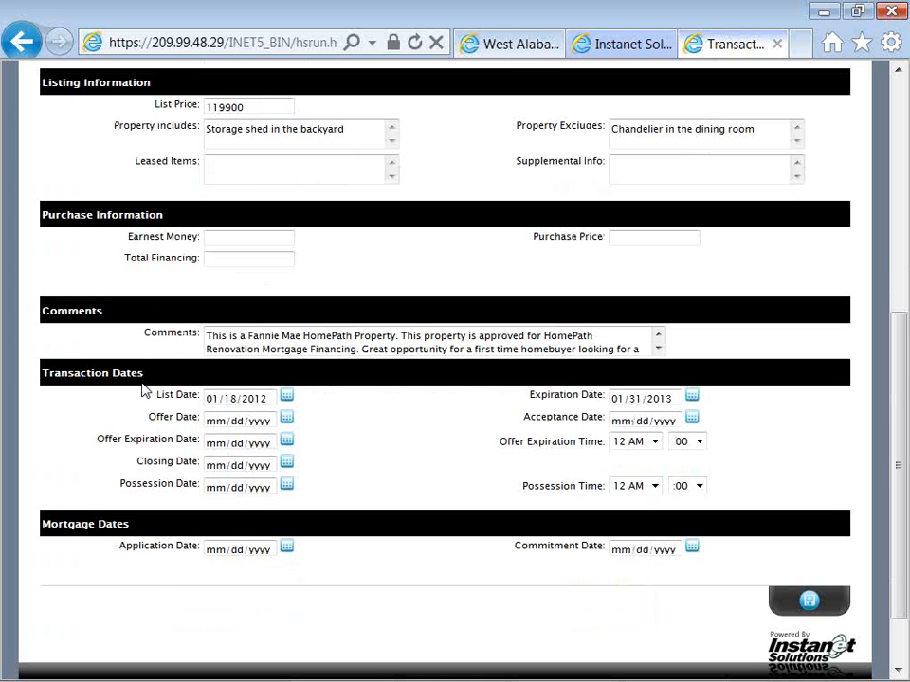
scroll(142, 388, up, 3)
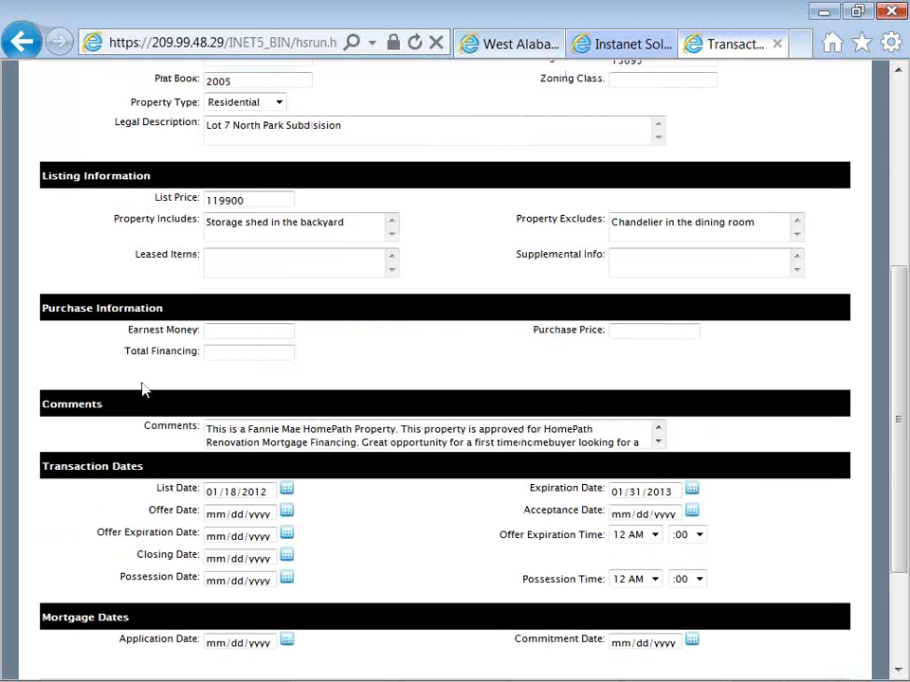
scroll(142, 388, up, 3)
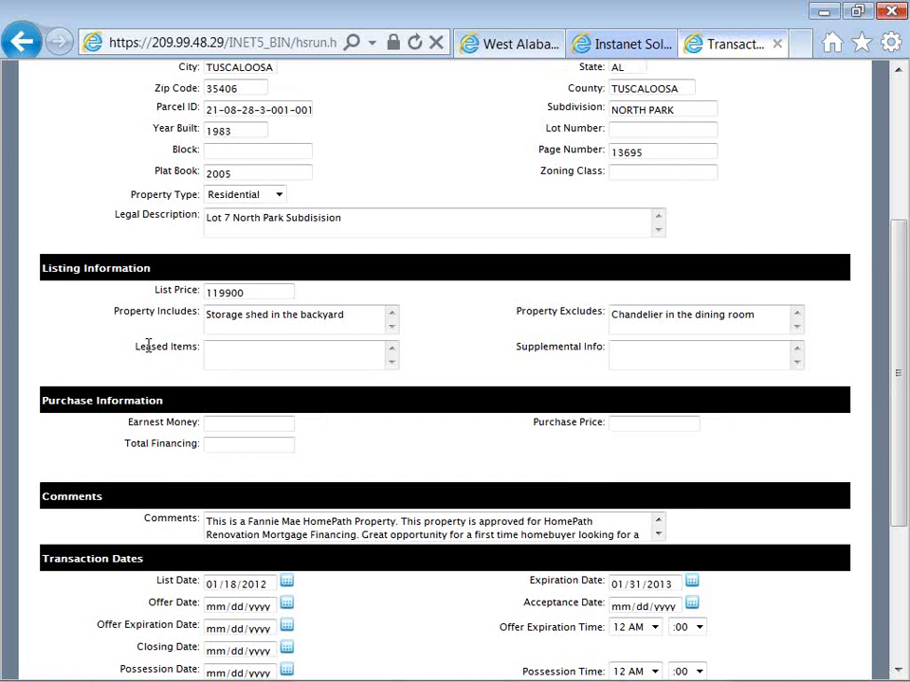
scroll(146, 347, up, 6)
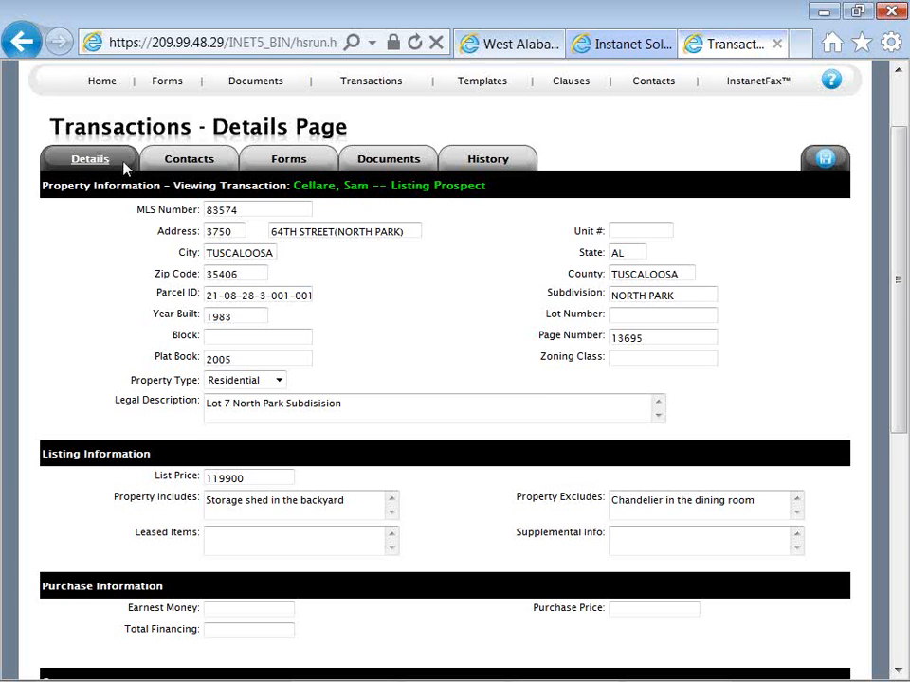
View the transaction's contacts and its forms list, including the actions available for the forms
click(187, 161)
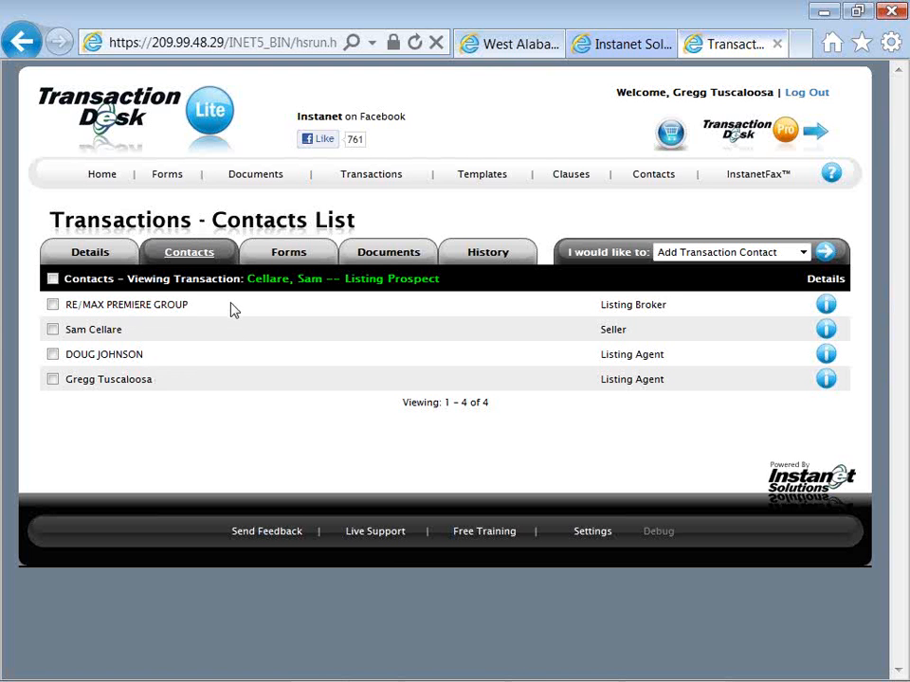
click(284, 254)
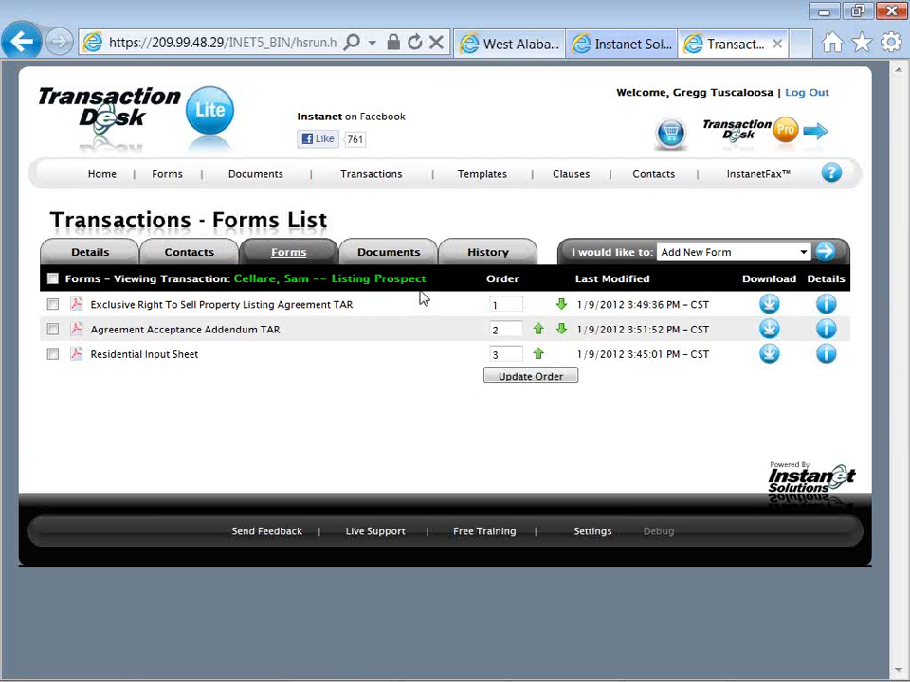
drag(573, 253, 674, 257)
click(674, 254)
click(678, 255)
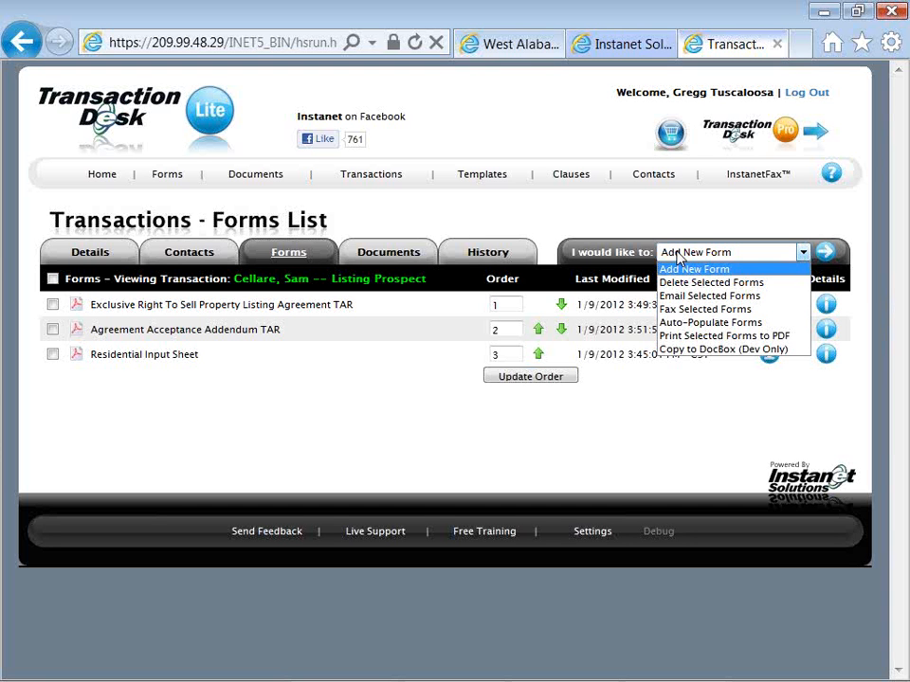
click(382, 315)
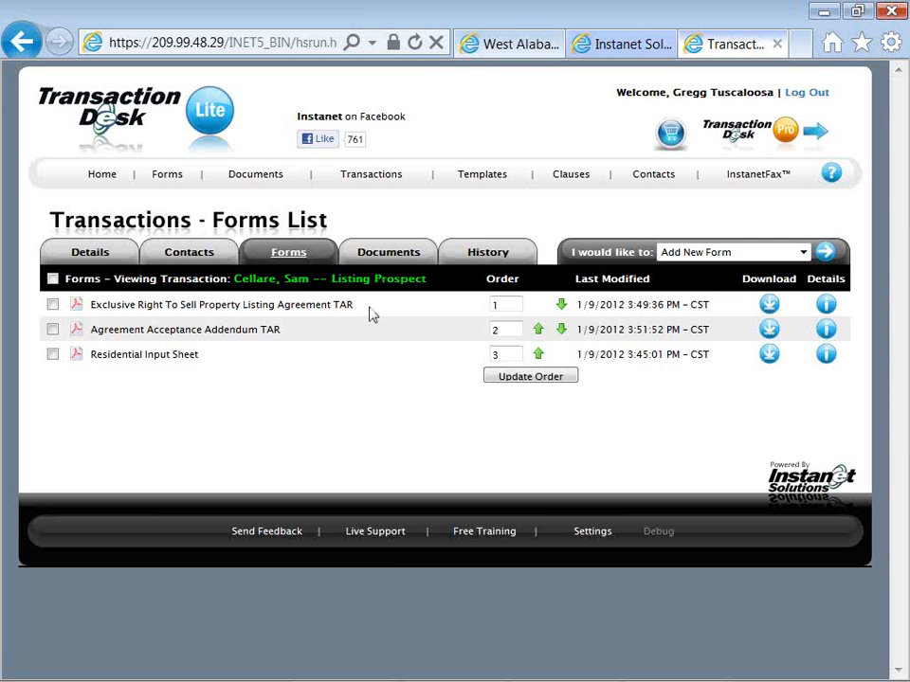
Open the Fax-Back Cover Sheet from the transaction's documents and look over its heading
click(391, 258)
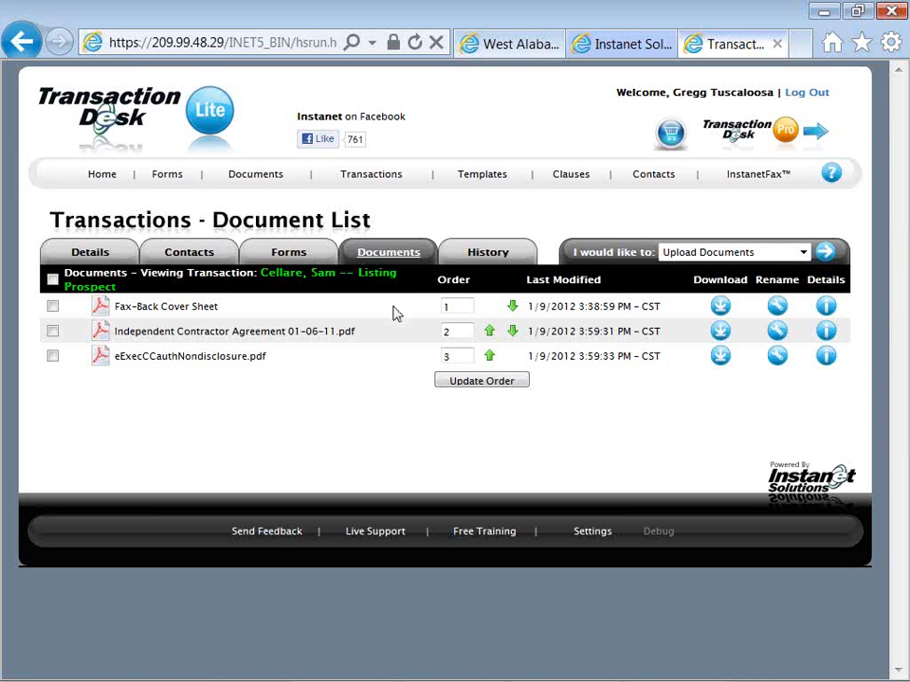
click(201, 314)
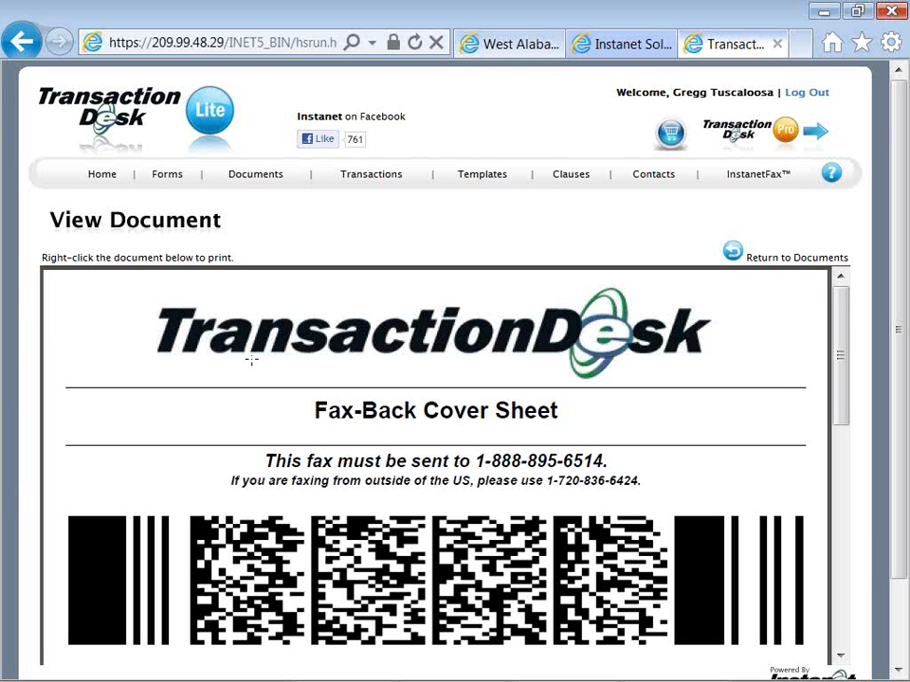
click(300, 343)
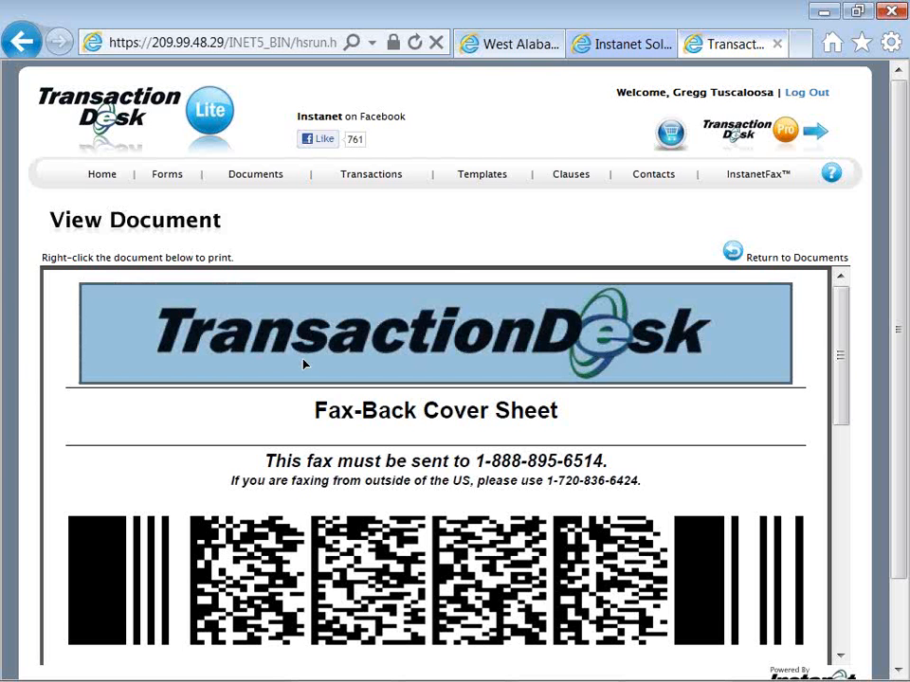
scroll(305, 363, down, 1)
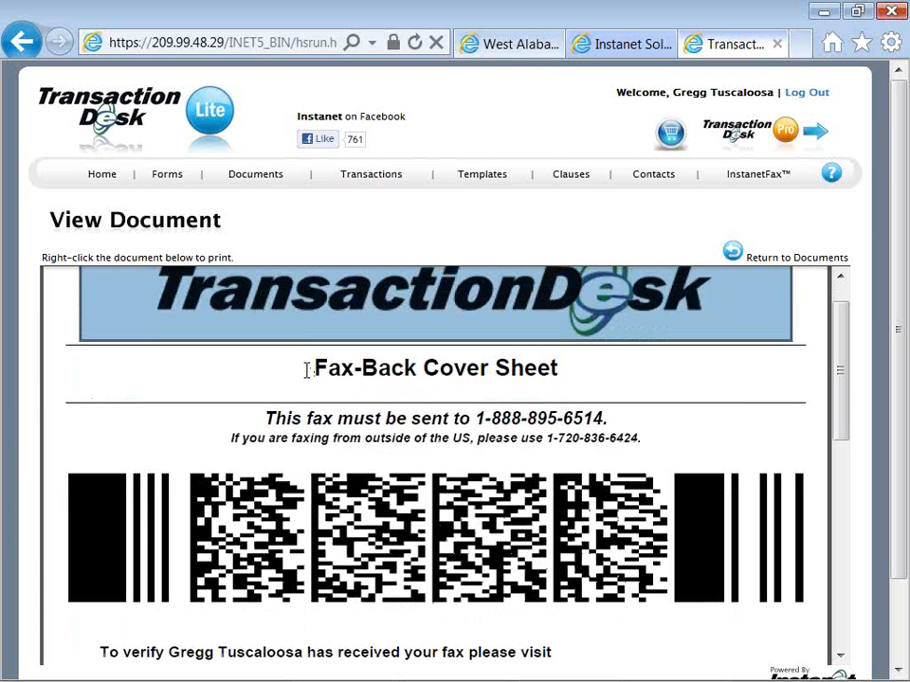
click(307, 370)
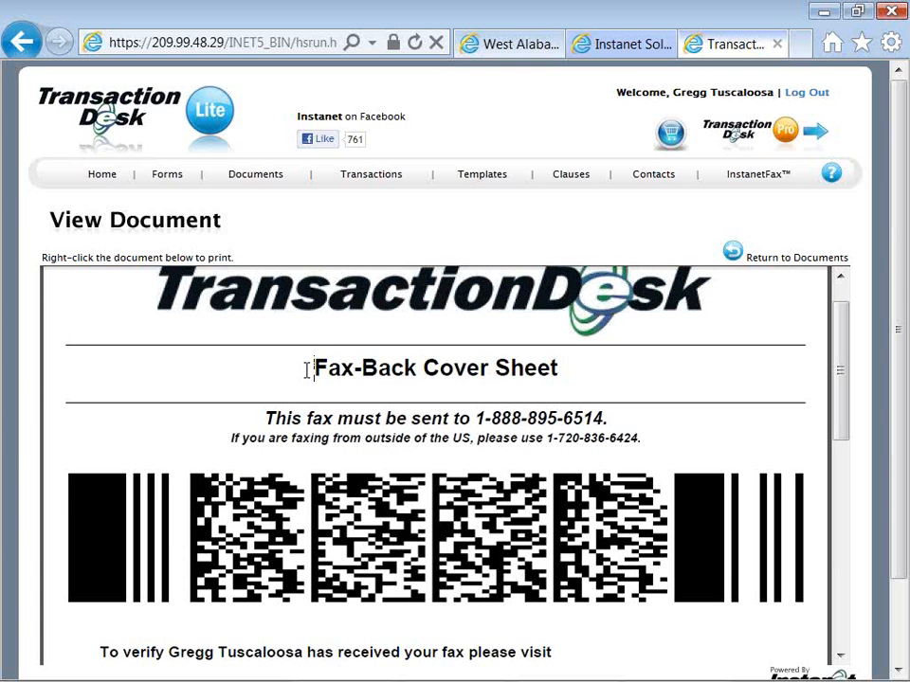
drag(307, 370, 418, 366)
click(387, 341)
scroll(387, 341, down, 1)
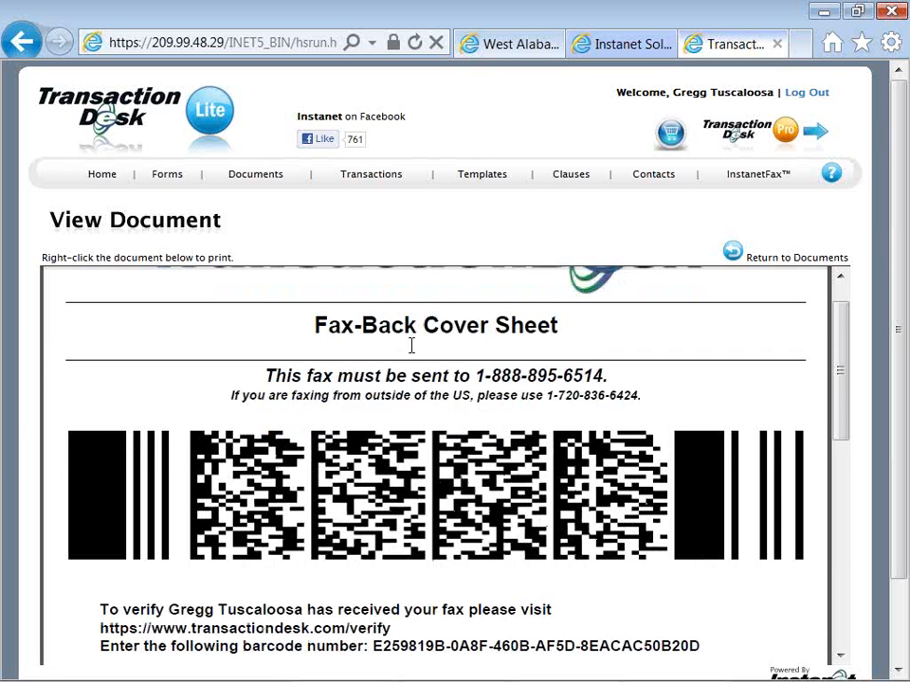
Examine the cover sheet's fax number, barcode and sender information
click(475, 375)
drag(522, 369, 600, 366)
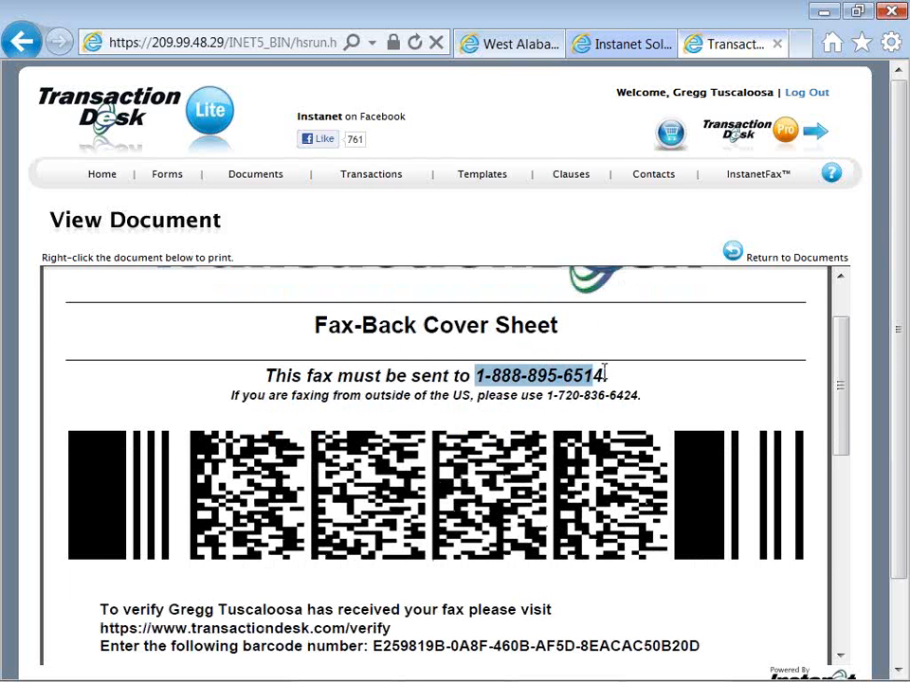
click(601, 370)
click(481, 488)
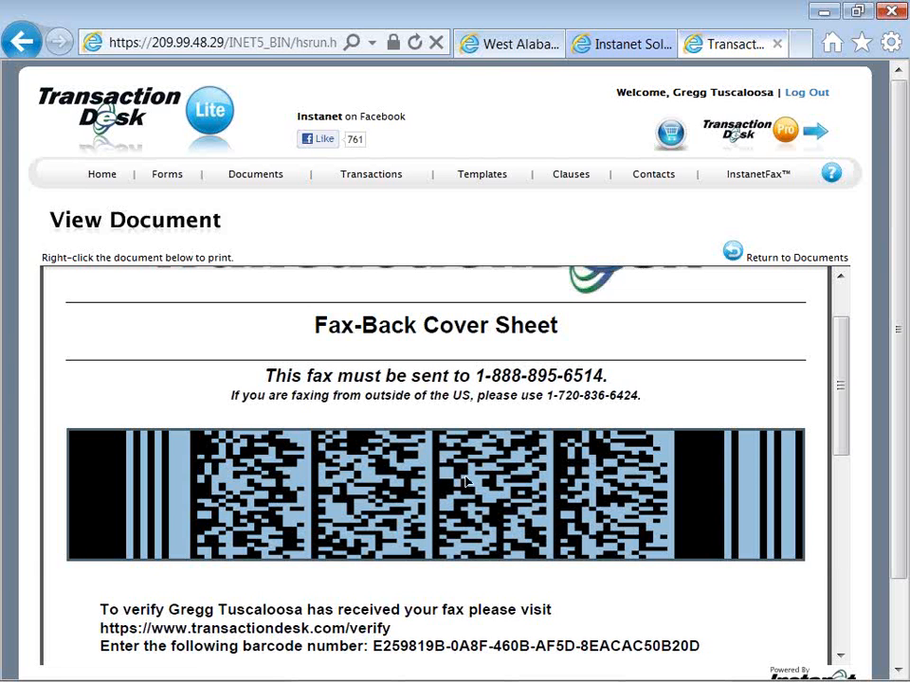
scroll(465, 483, down, 5)
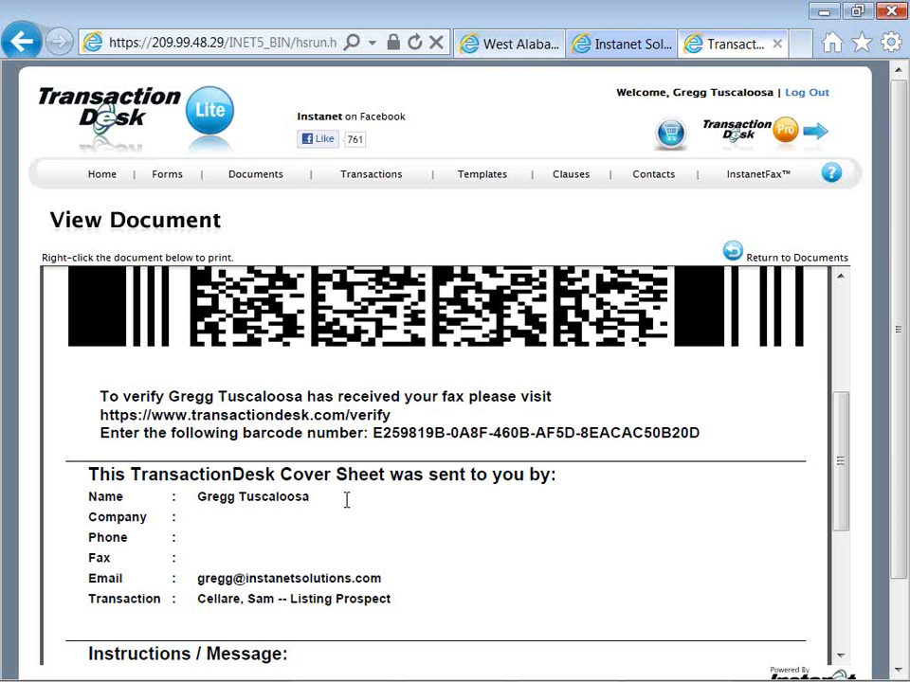
scroll(346, 500, up, 2)
scroll(348, 500, up, 3)
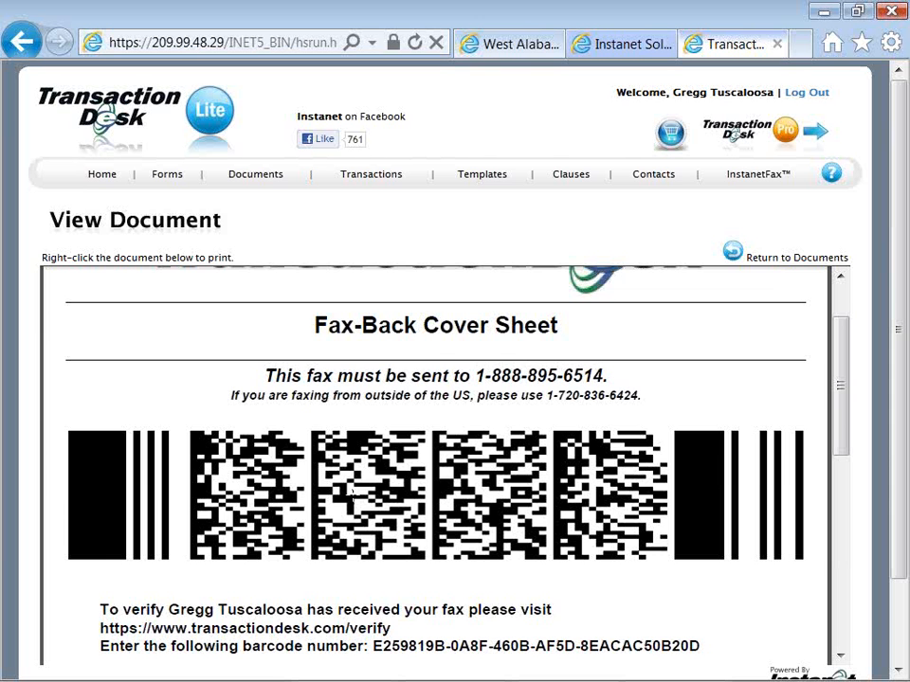
scroll(352, 495, up, 1)
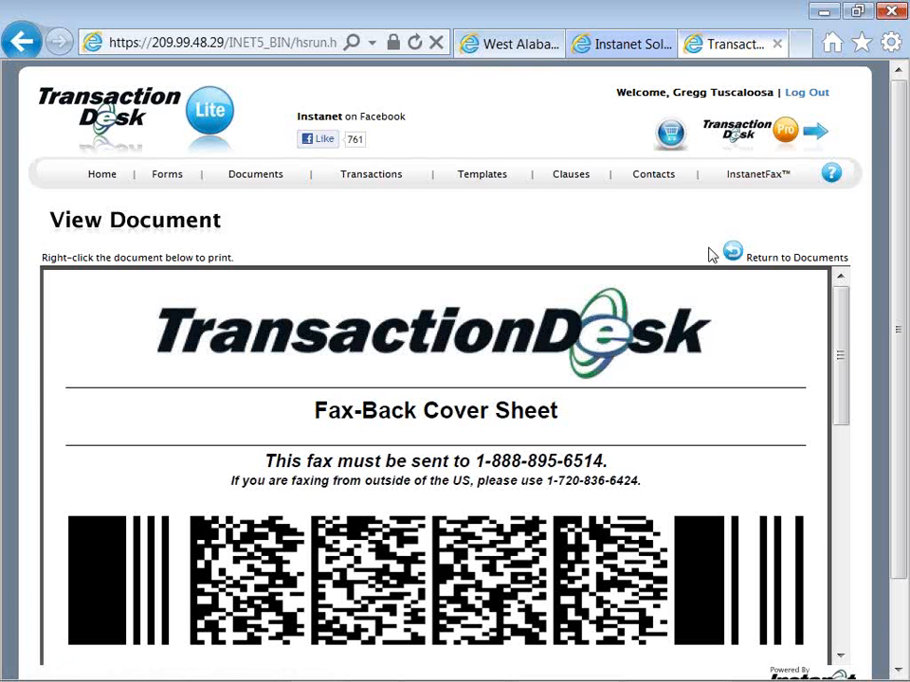
Return to the transaction's document list and review the actions available for its documents
click(779, 260)
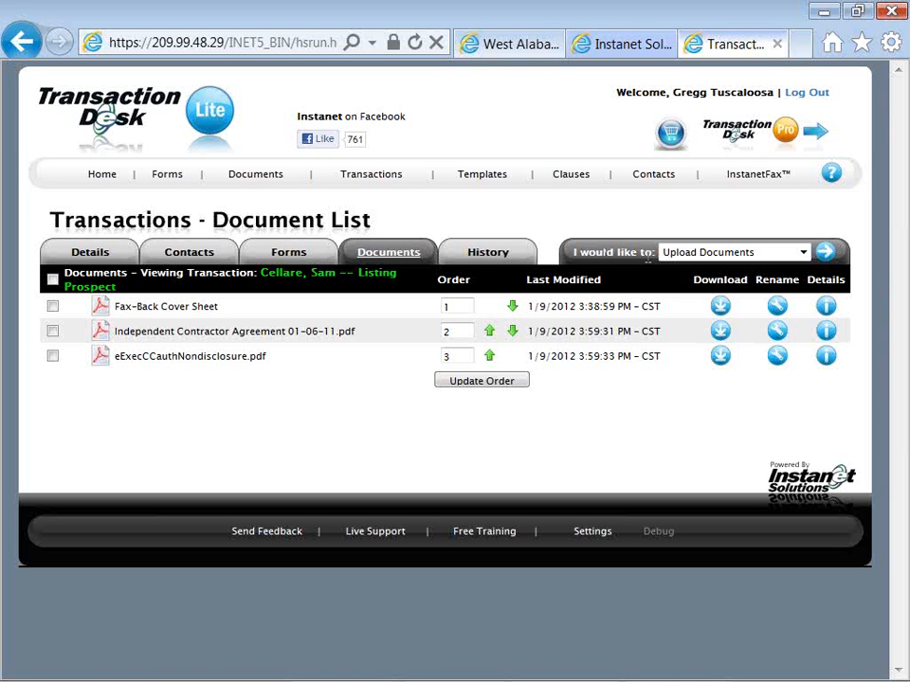
click(678, 254)
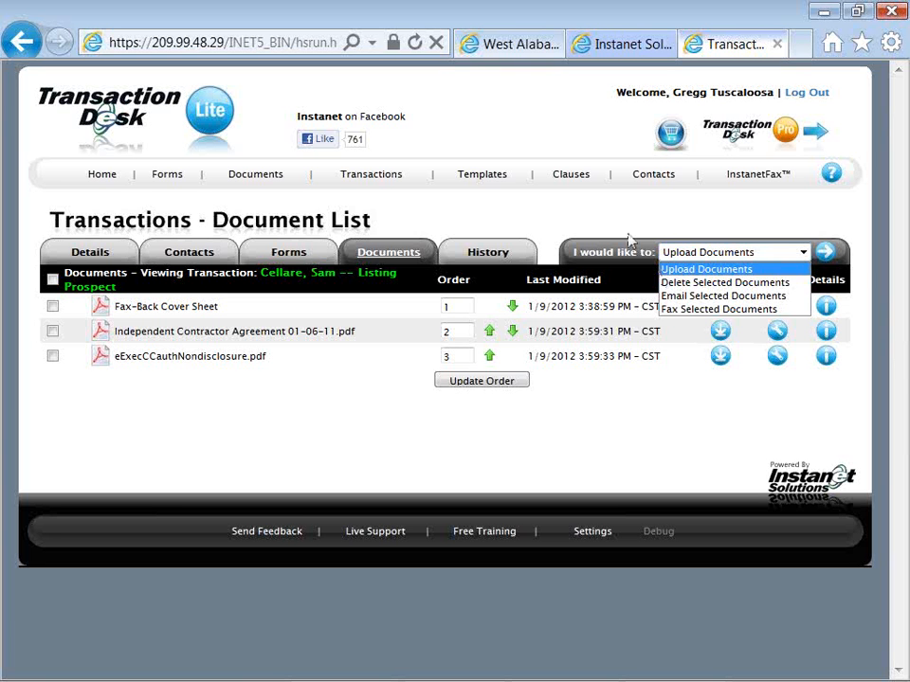
click(564, 230)
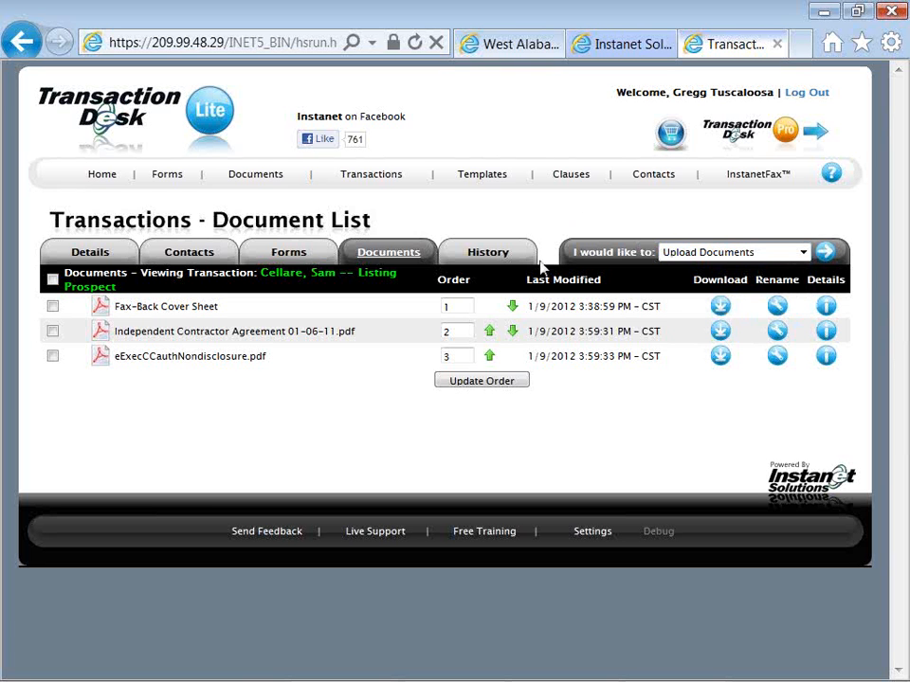
Inspect the details of the first property information update in the transaction's history and go back to the transactions list
click(485, 257)
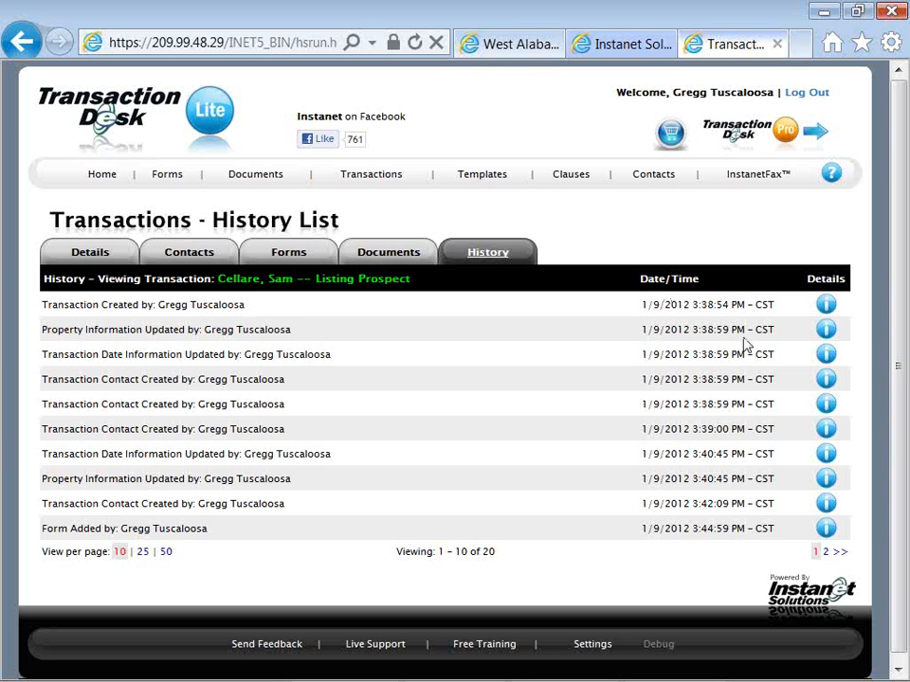
click(824, 330)
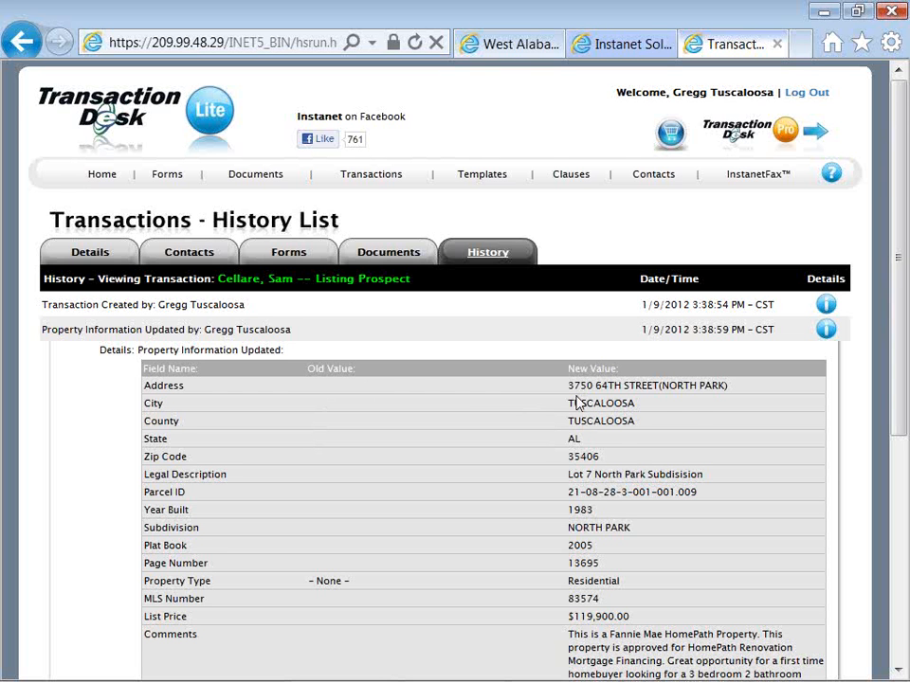
scroll(576, 403, down, 1)
scroll(577, 402, up, 1)
click(826, 335)
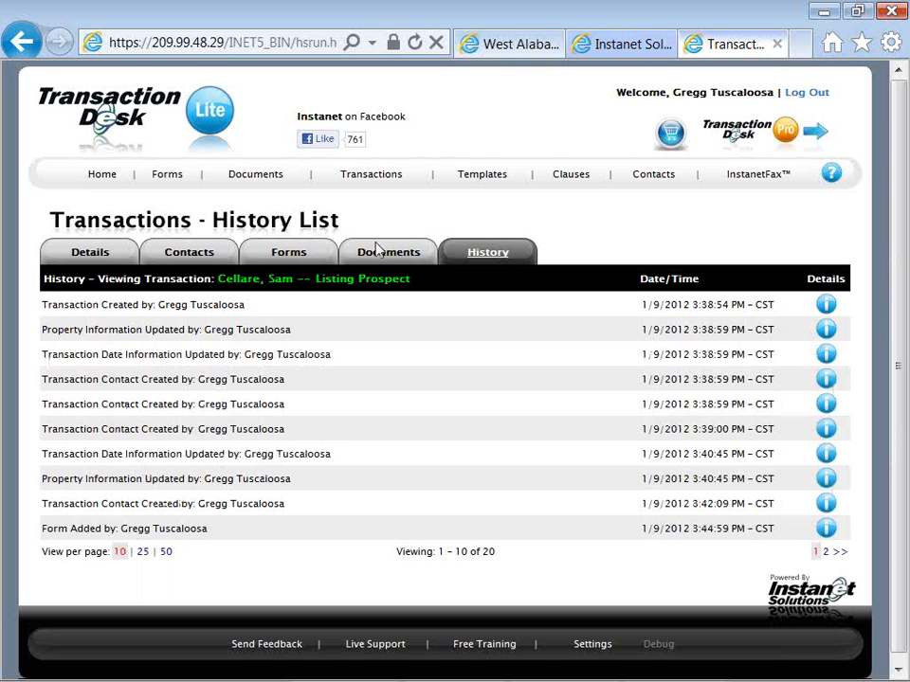
click(373, 184)
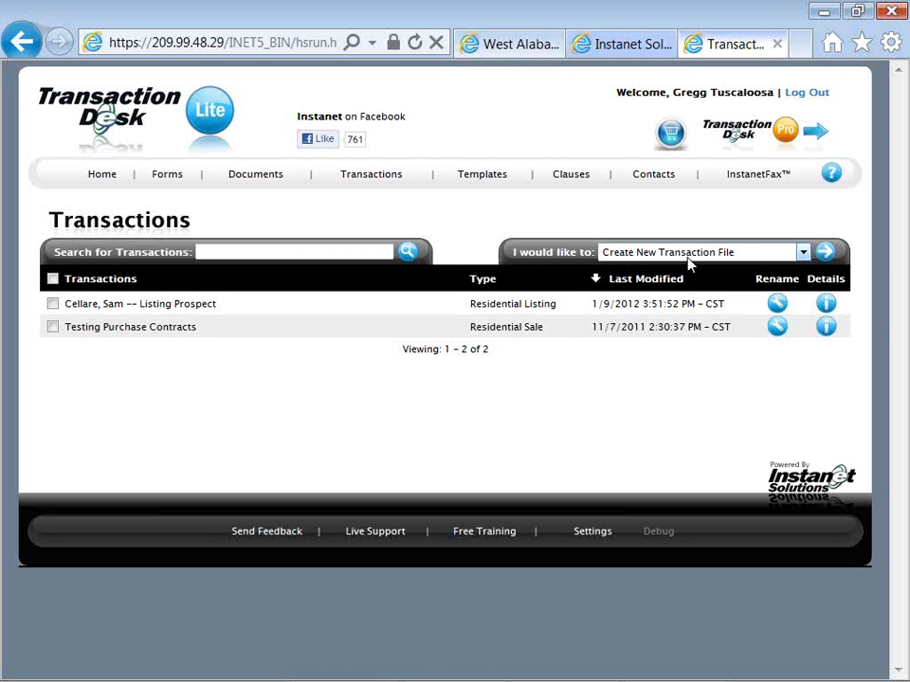
Create a new Residential Sale transaction file named with the buyer's full name followed by "-- SFR buyer"
click(821, 262)
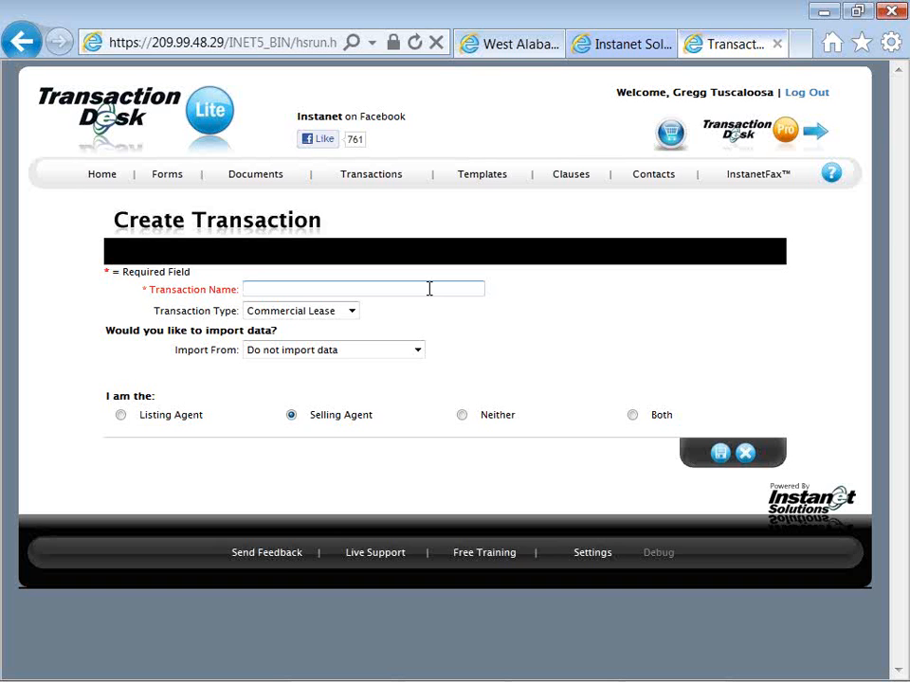
text(Peterson, Peter -- SFR buyer)
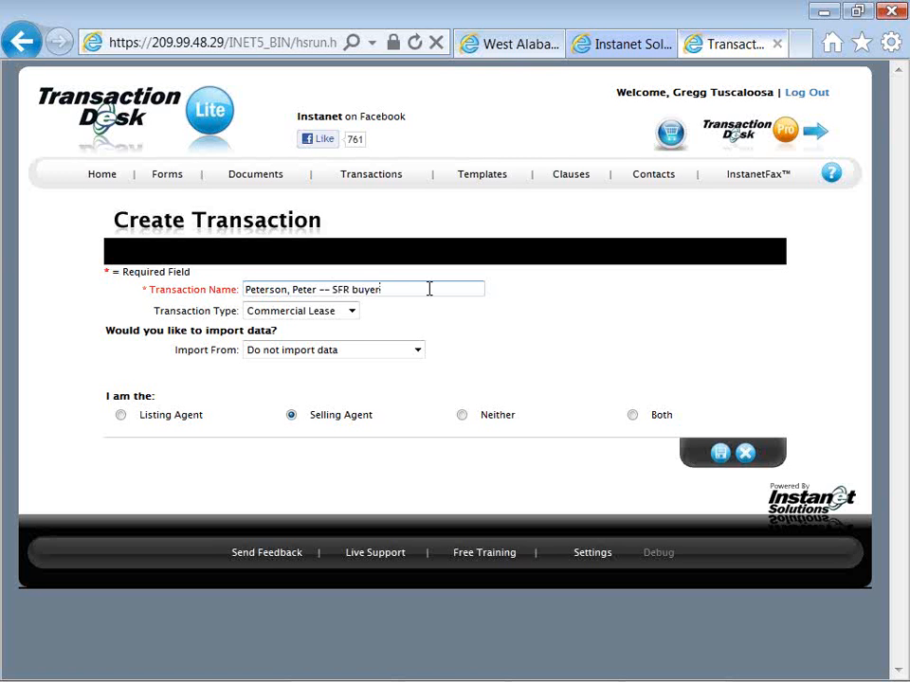
click(351, 312)
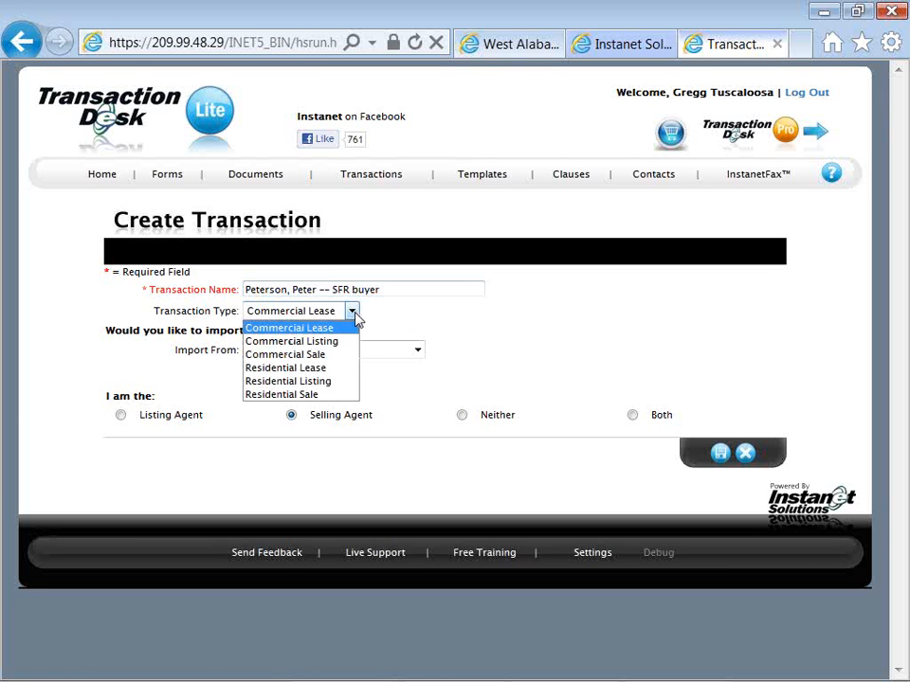
click(335, 394)
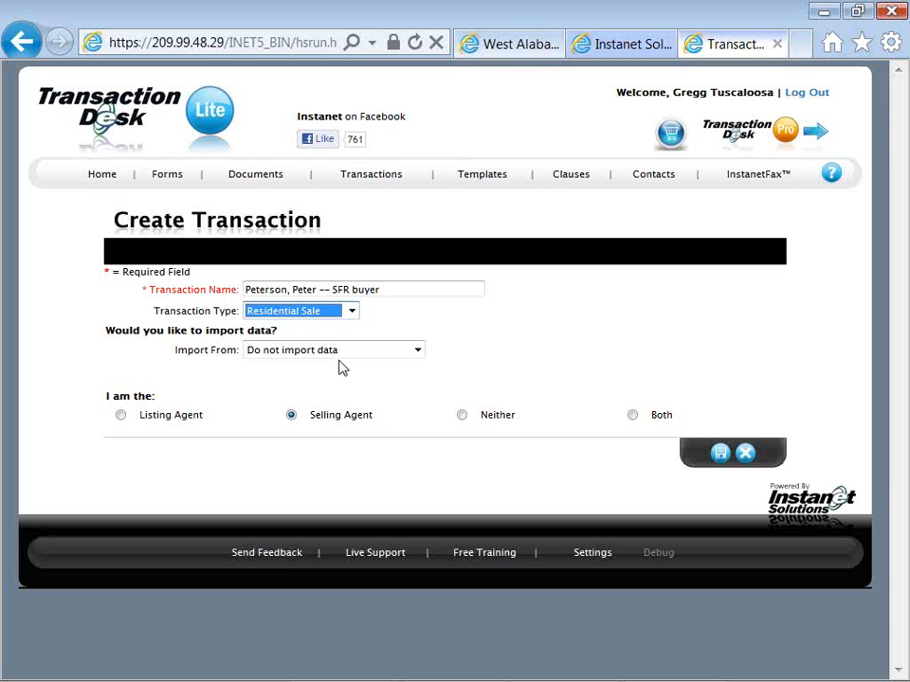
Set the transaction to import West Alabama MLS data for the Residential property with MLS ID 83574
click(336, 356)
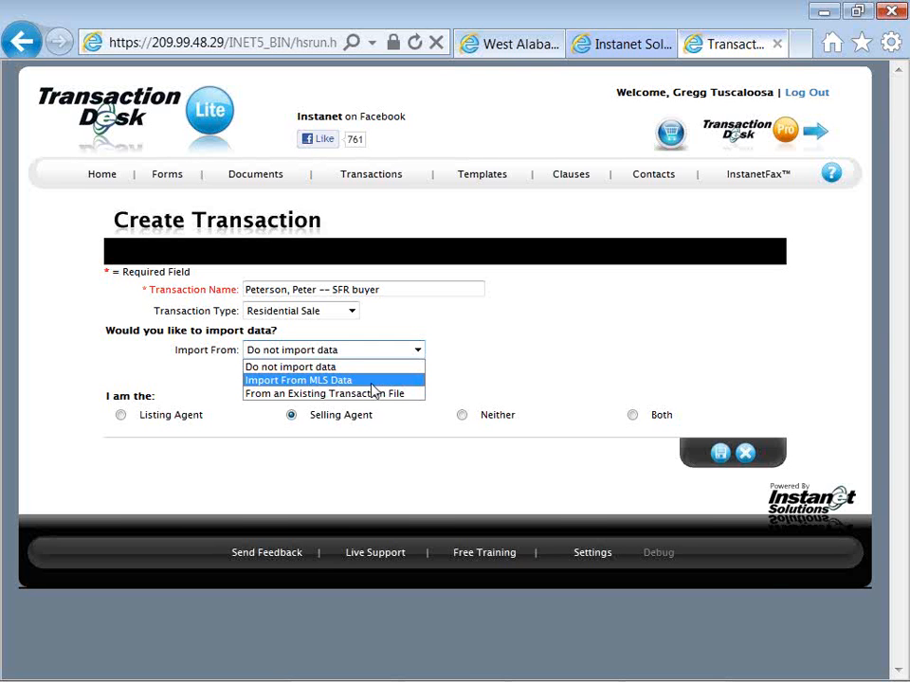
click(374, 383)
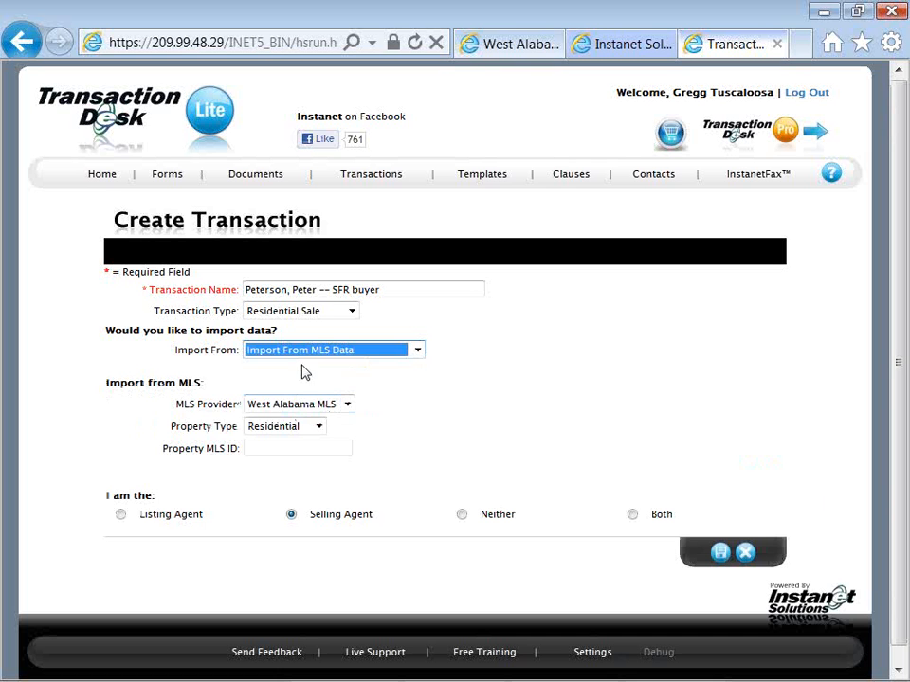
right_click(283, 450)
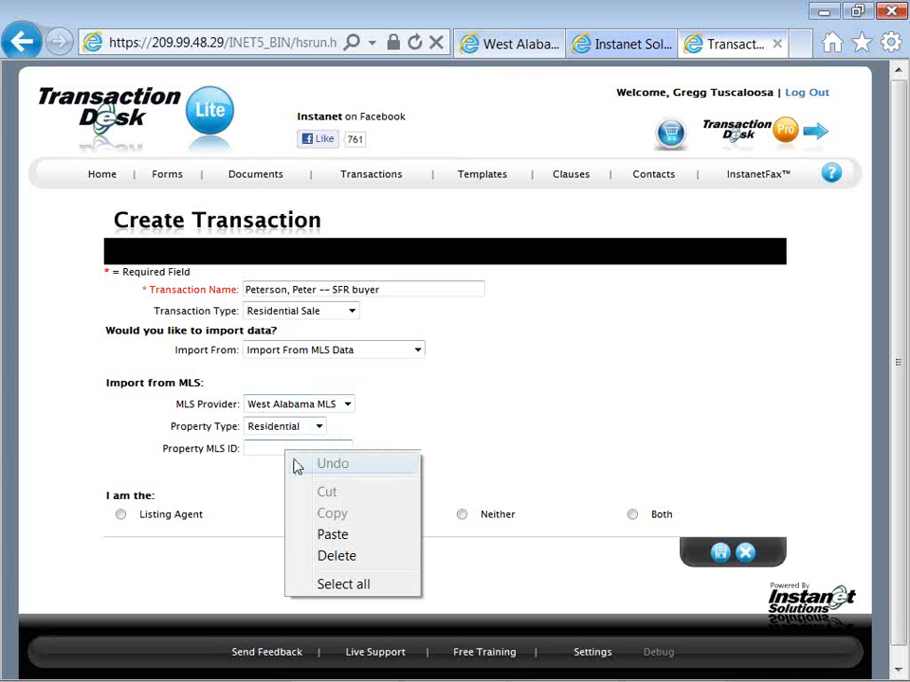
click(313, 535)
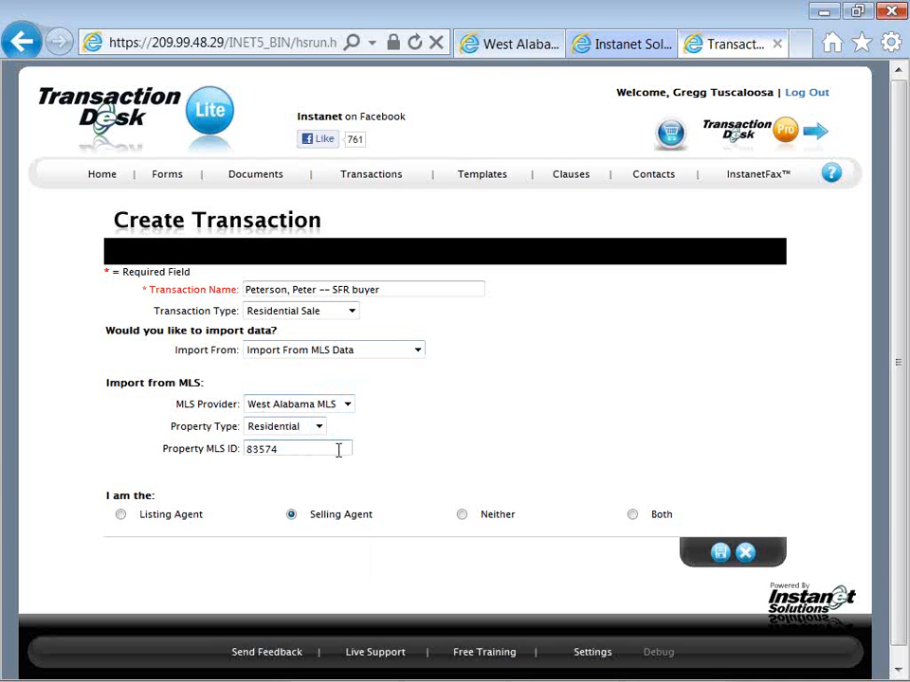
click(320, 430)
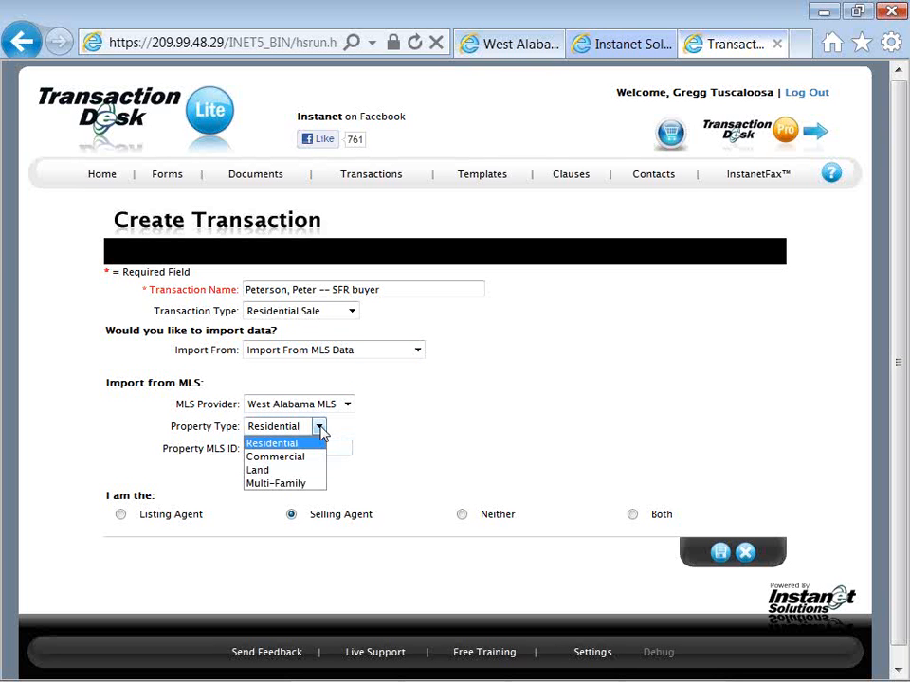
click(320, 431)
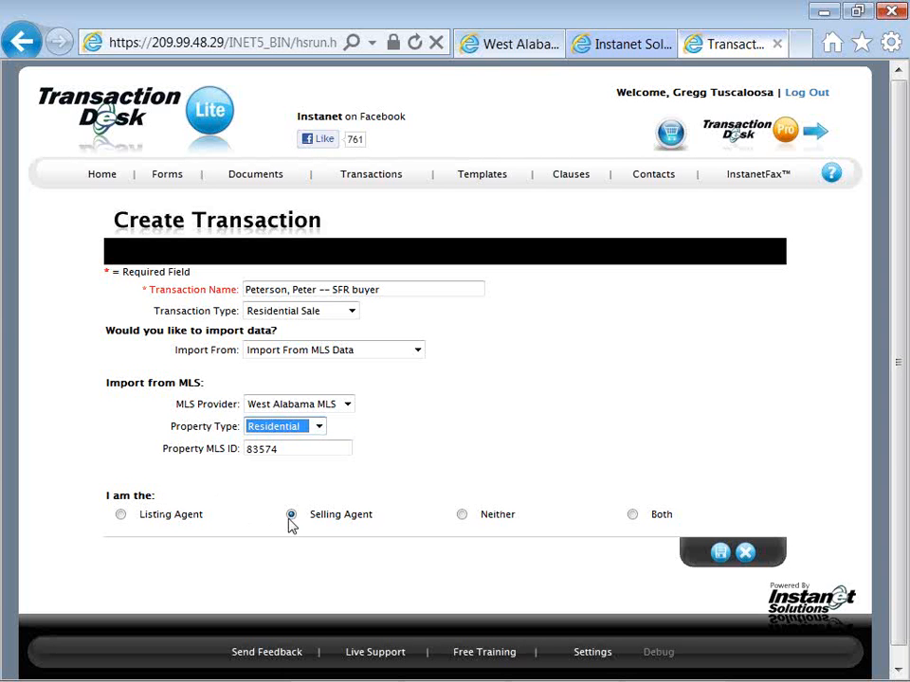
Choose Selling Agent as the role in the transaction and save the new transaction
click(122, 515)
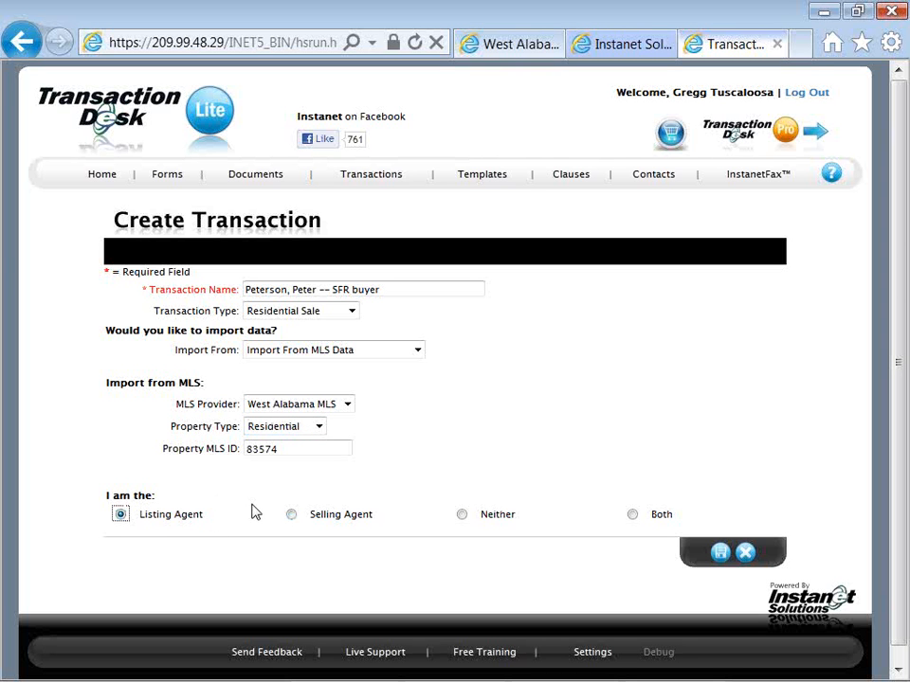
click(291, 516)
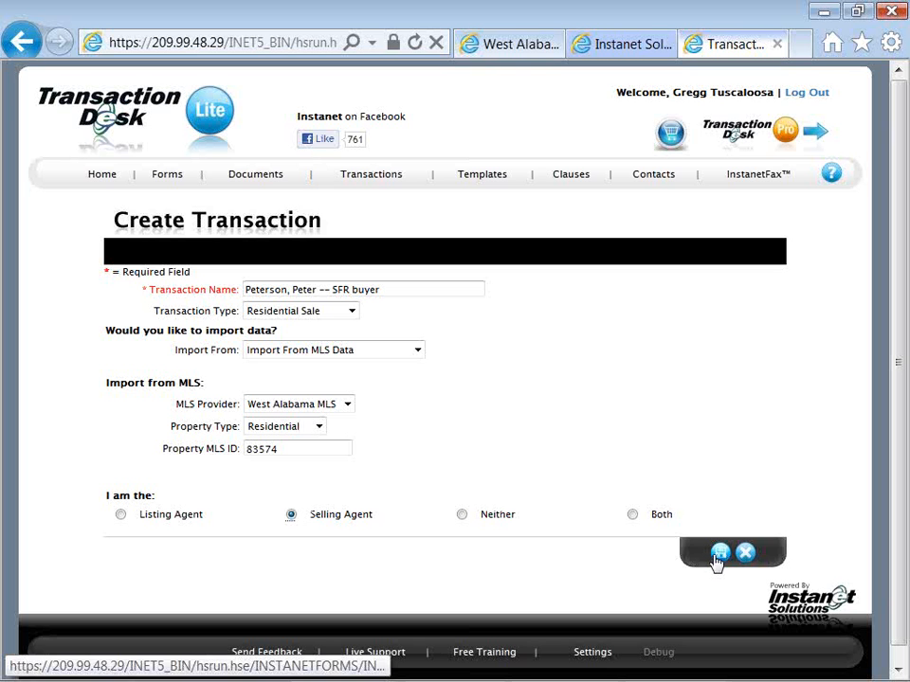
click(718, 555)
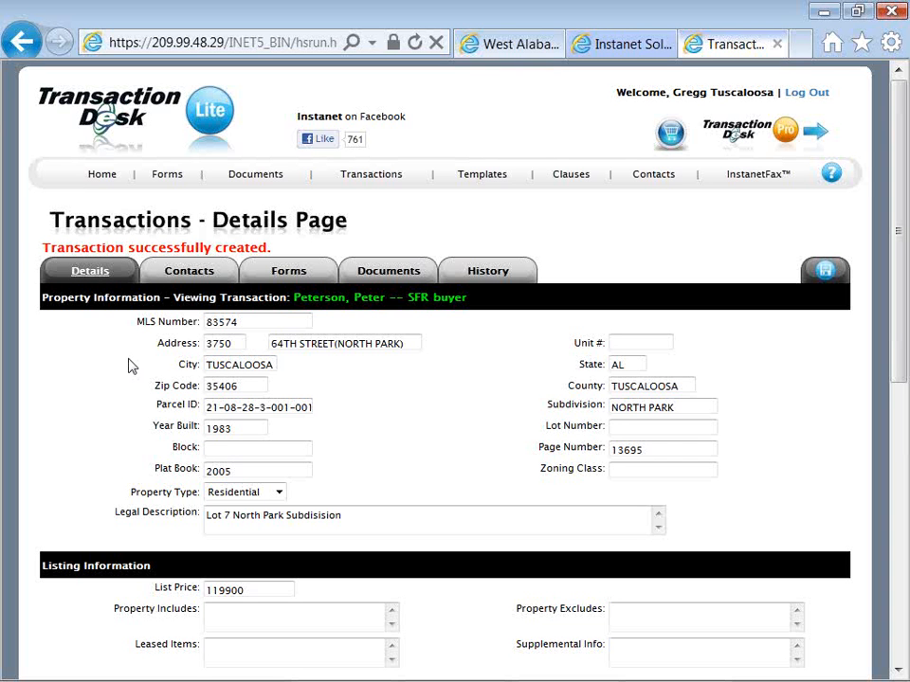
In the listing information, enter "Above Ground Pool" as included property and "riding lawn mower" as excluded property
scroll(131, 367, down, 2)
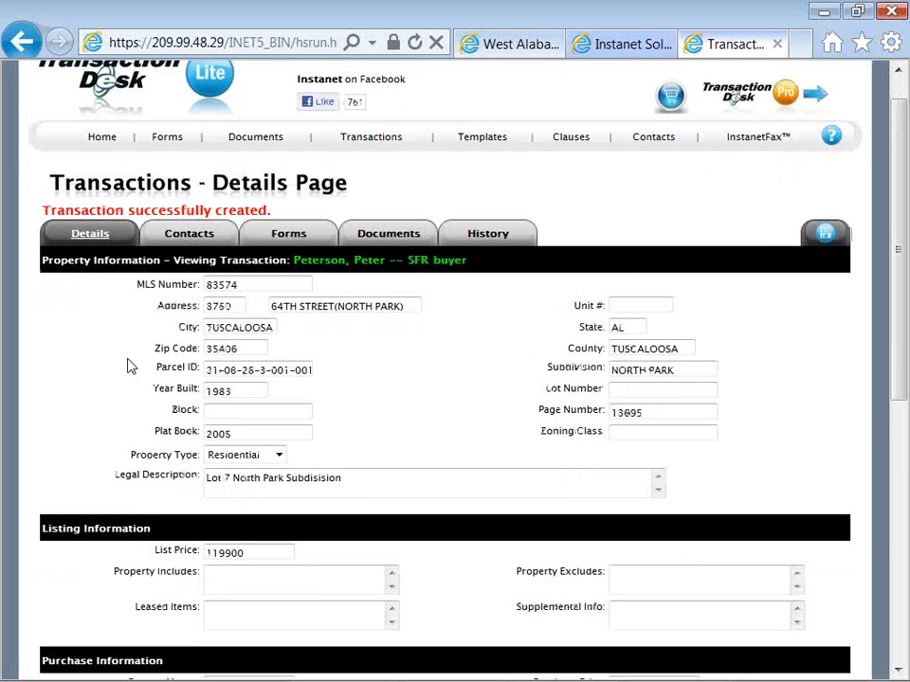
scroll(129, 365, down, 2)
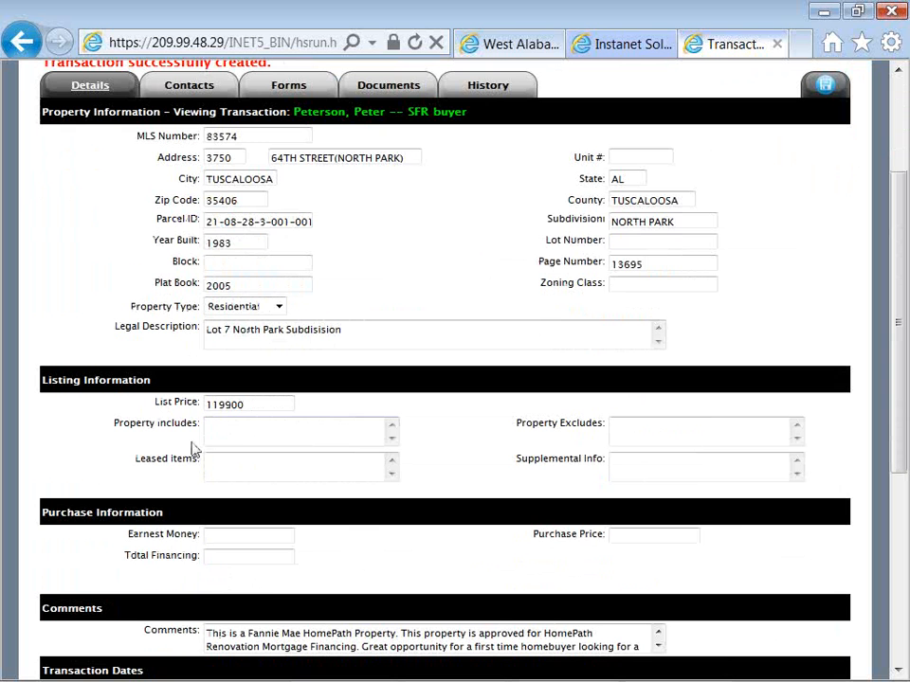
click(238, 432)
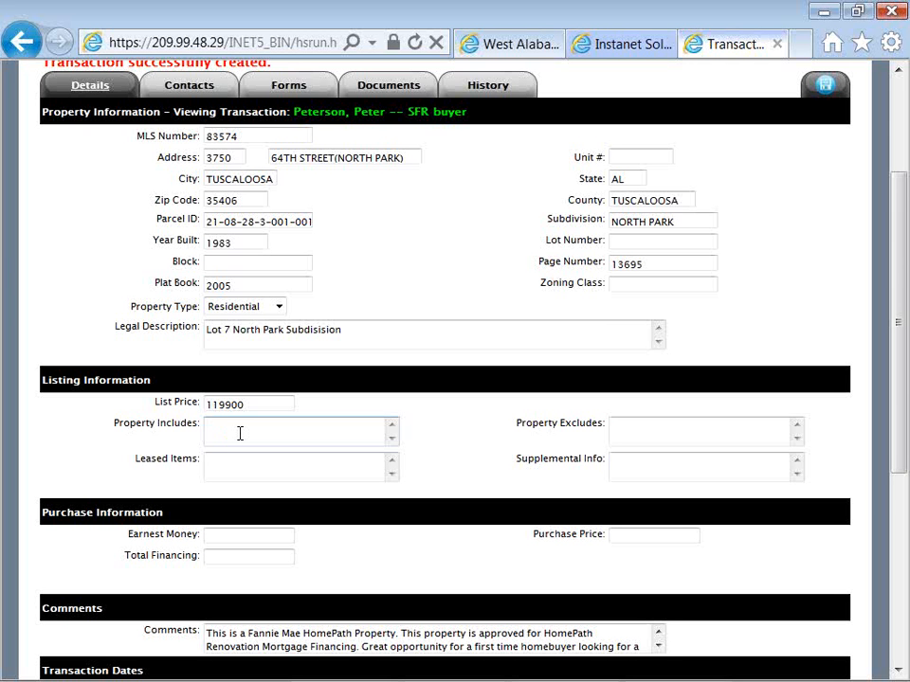
text(Above-Ground Pool)
key(Tab)
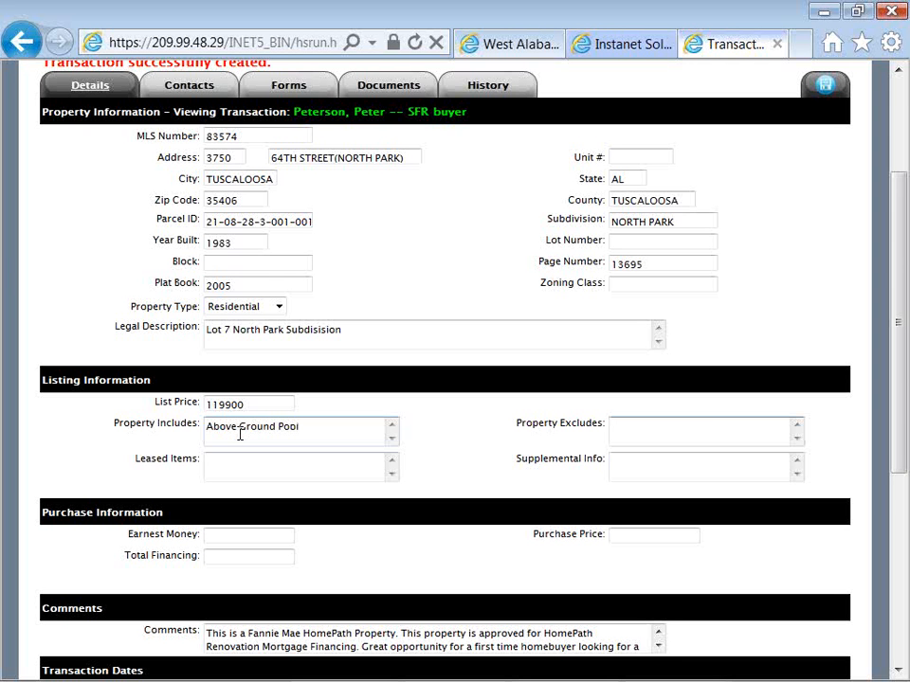
text(riding lawn mower)
click(239, 428)
key(BackSpace)
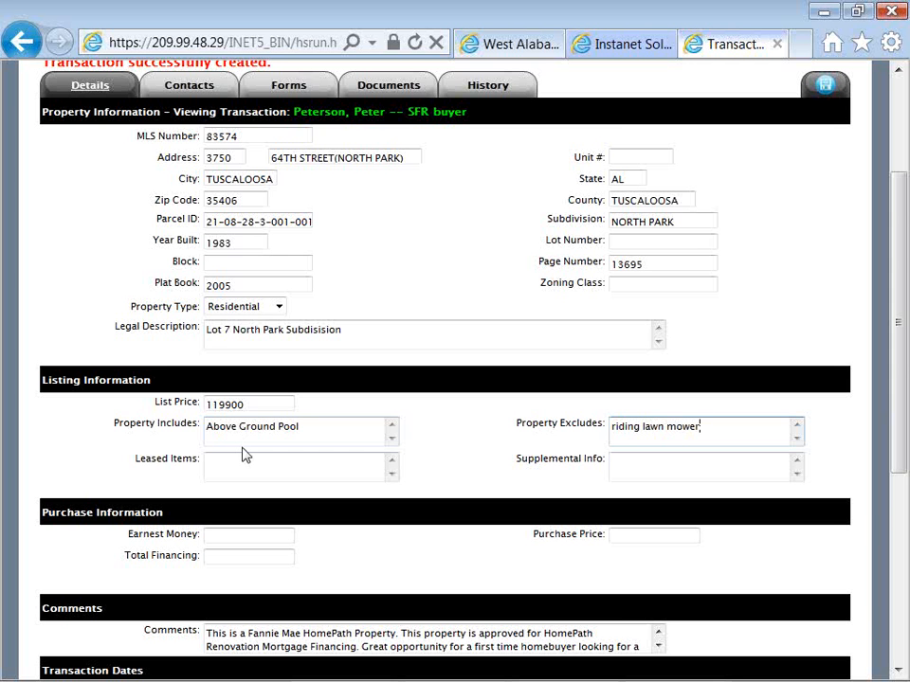
Set the transaction's list date to 01/25/2012 and its expiration date to 01/31/2013
scroll(243, 455, down, 4)
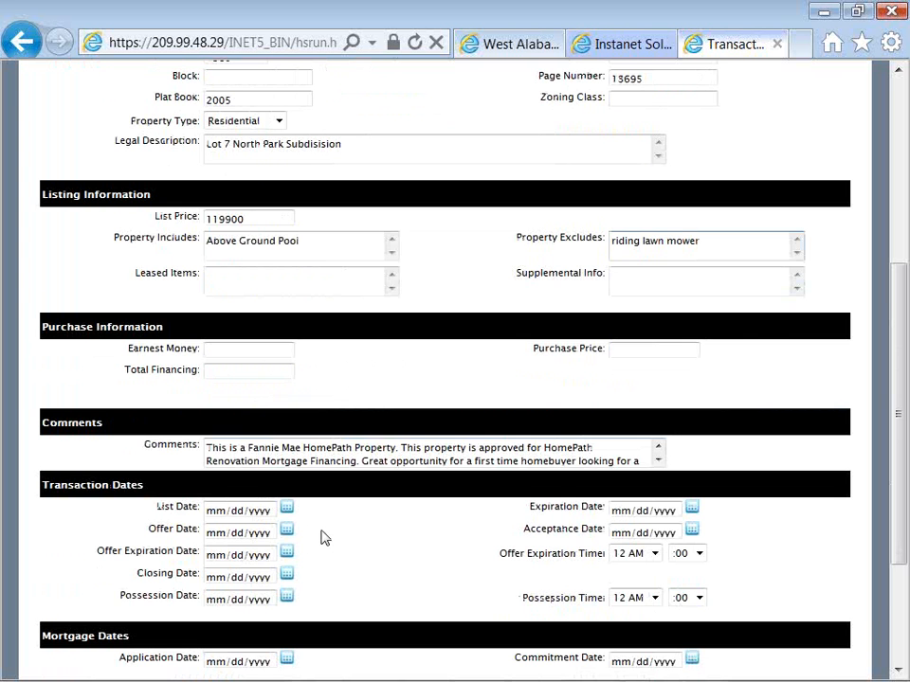
scroll(324, 536, down, 2)
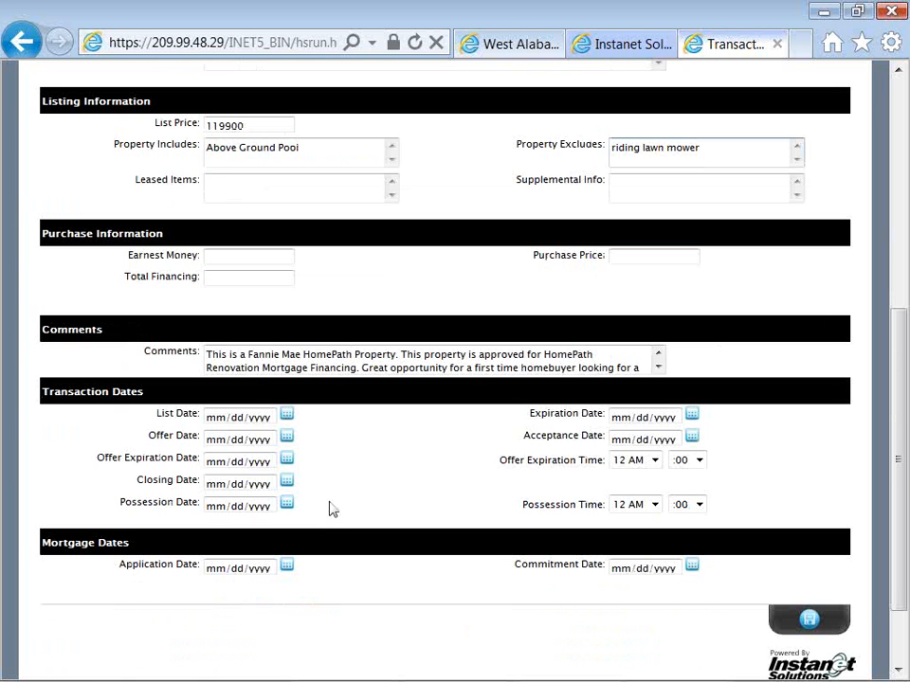
click(293, 424)
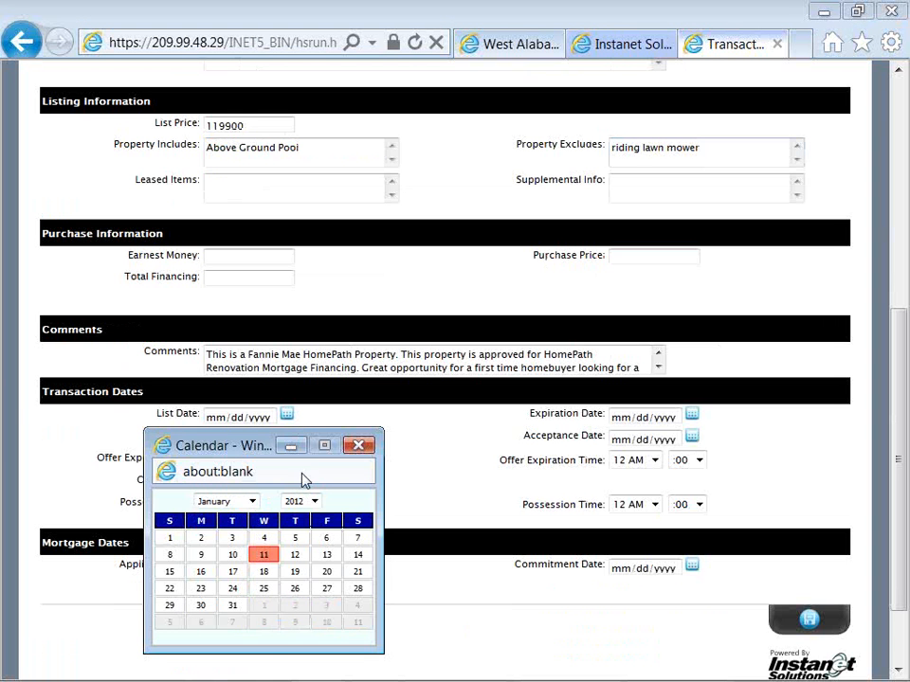
click(263, 593)
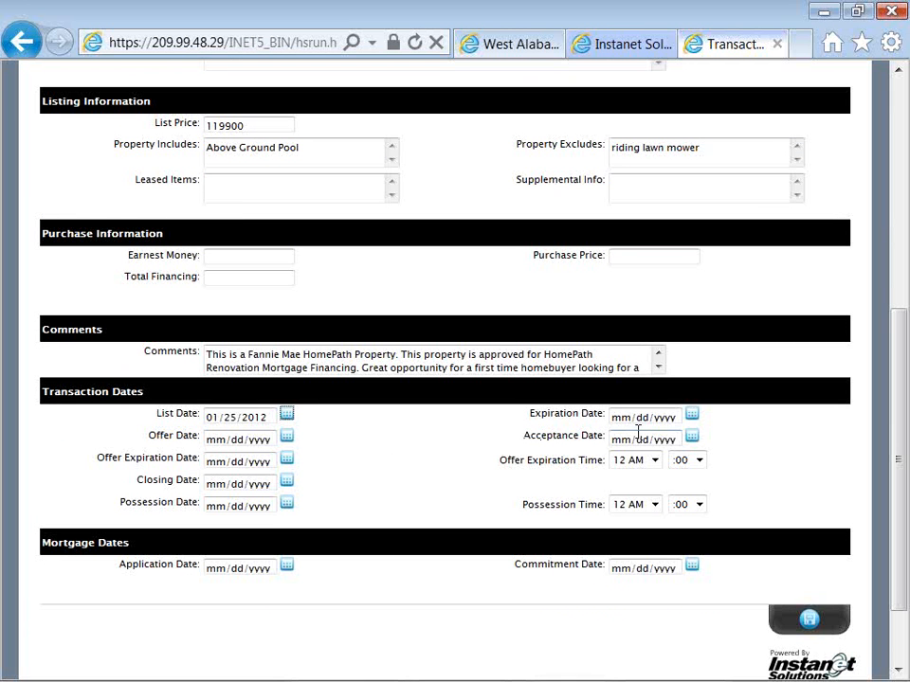
click(691, 417)
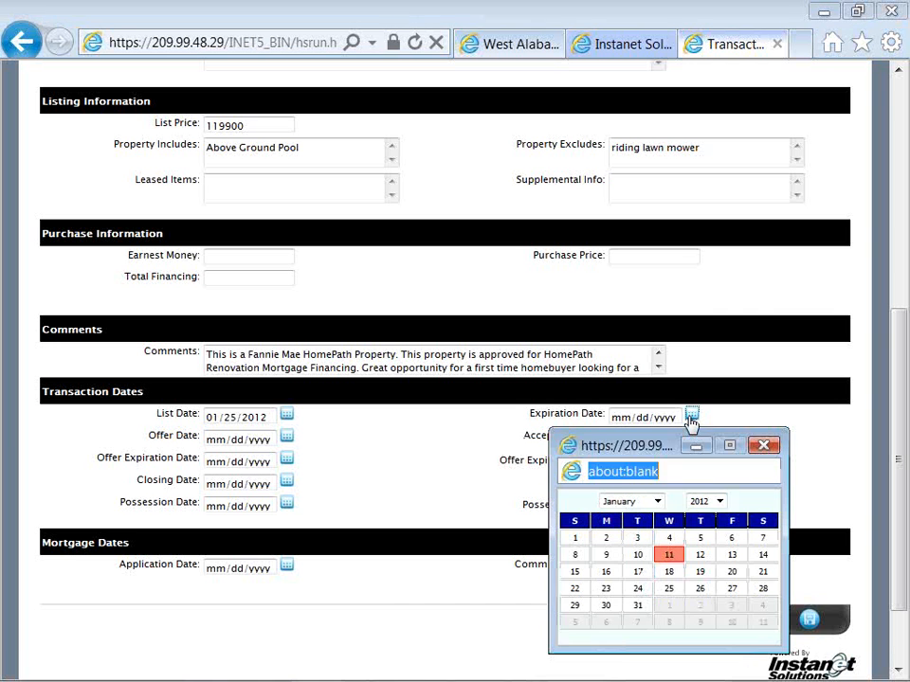
click(719, 501)
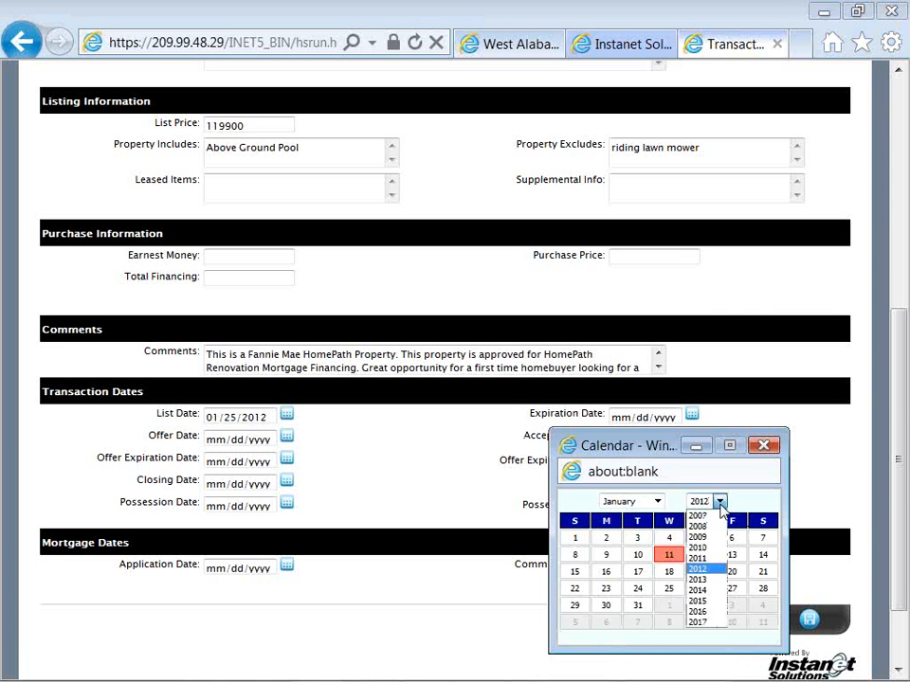
click(712, 591)
click(701, 606)
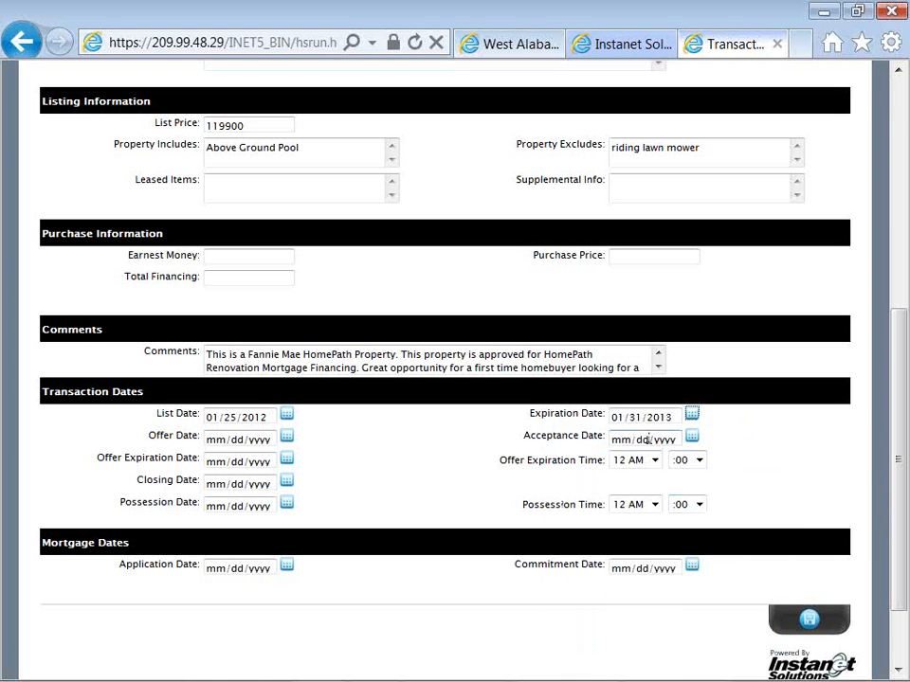
Enter 01/15/2012 as the offer expiration date in the transaction dates
click(265, 461)
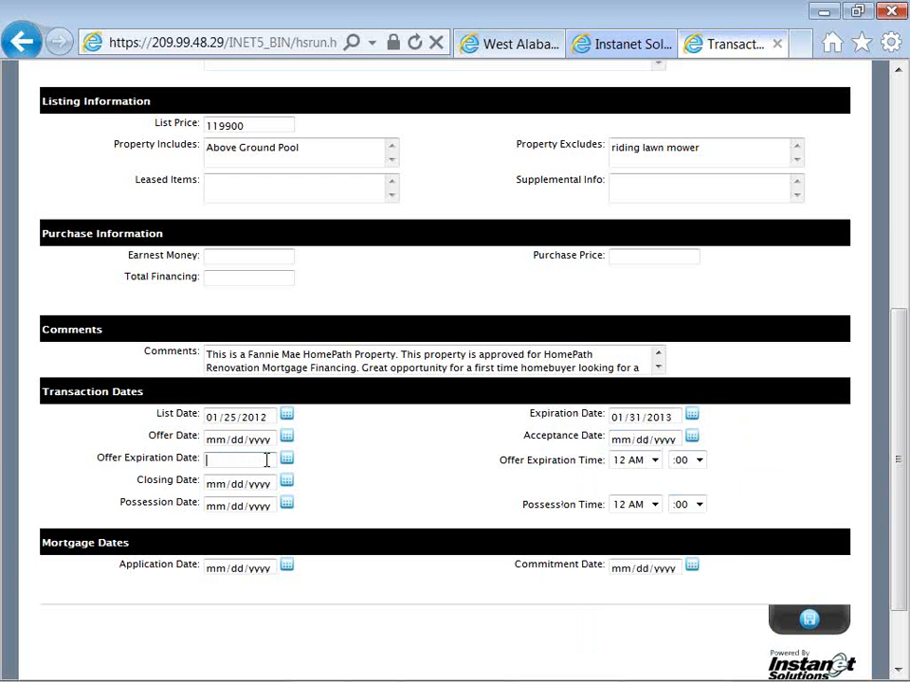
text(01/15/2012)
Save the changed property information and open the transaction's contacts list
scroll(396, 442, up, 5)
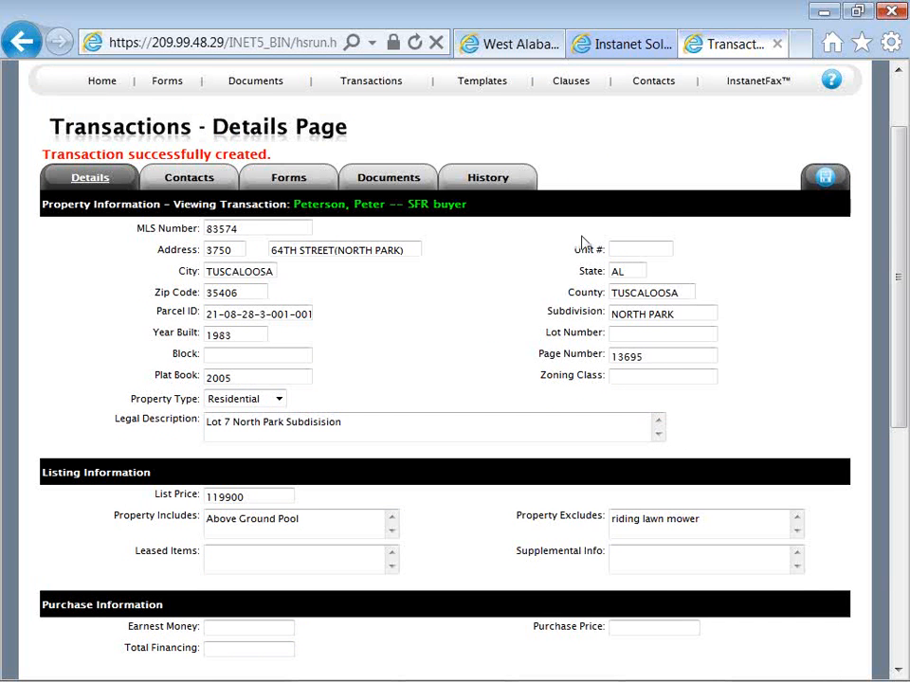
click(828, 182)
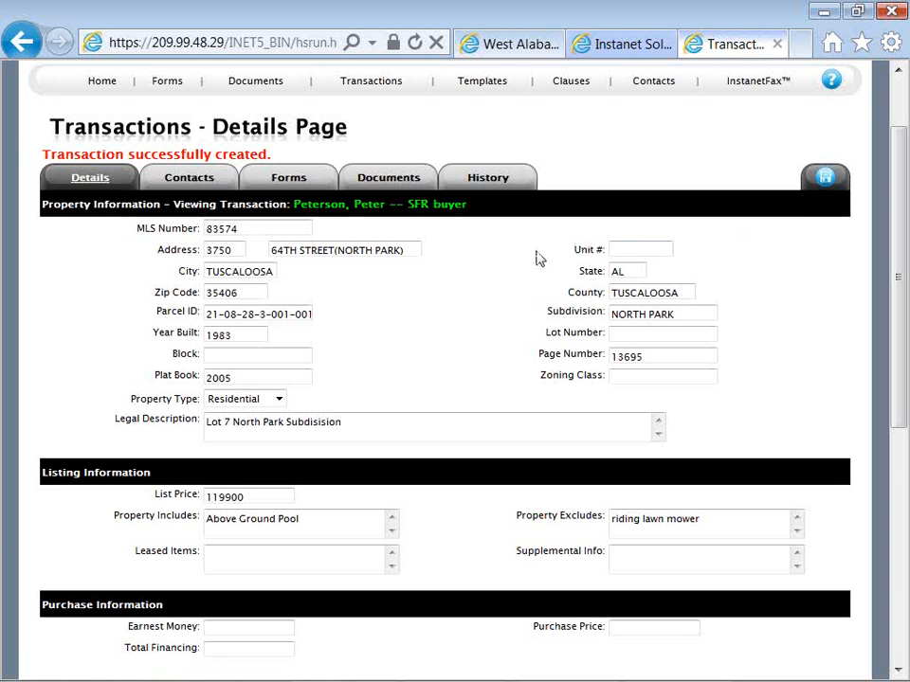
click(189, 180)
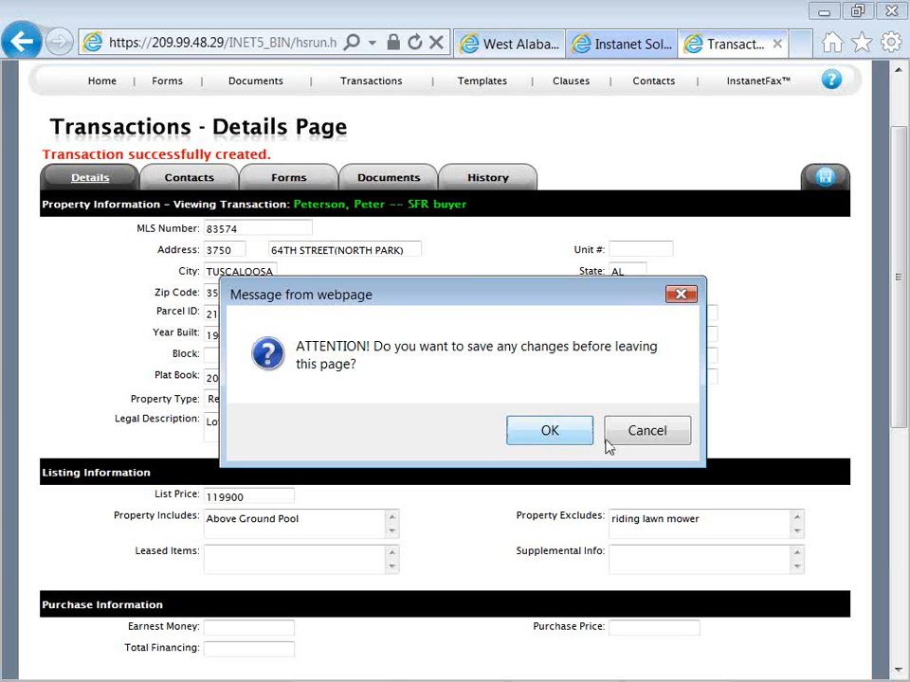
click(547, 438)
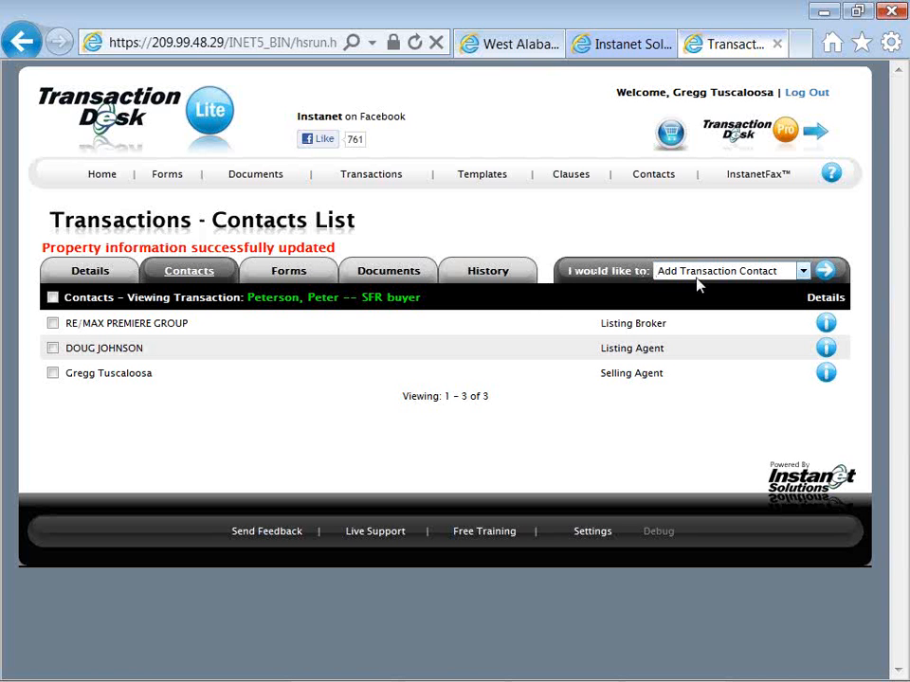
Start adding a contact to the transaction and set its contact type to Buyer
click(803, 273)
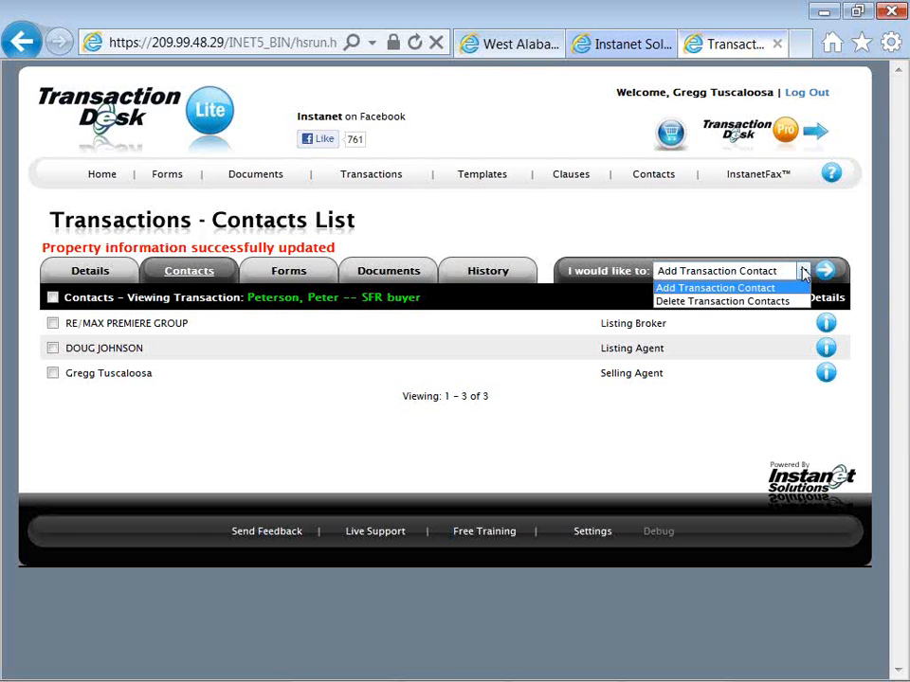
click(801, 267)
click(824, 272)
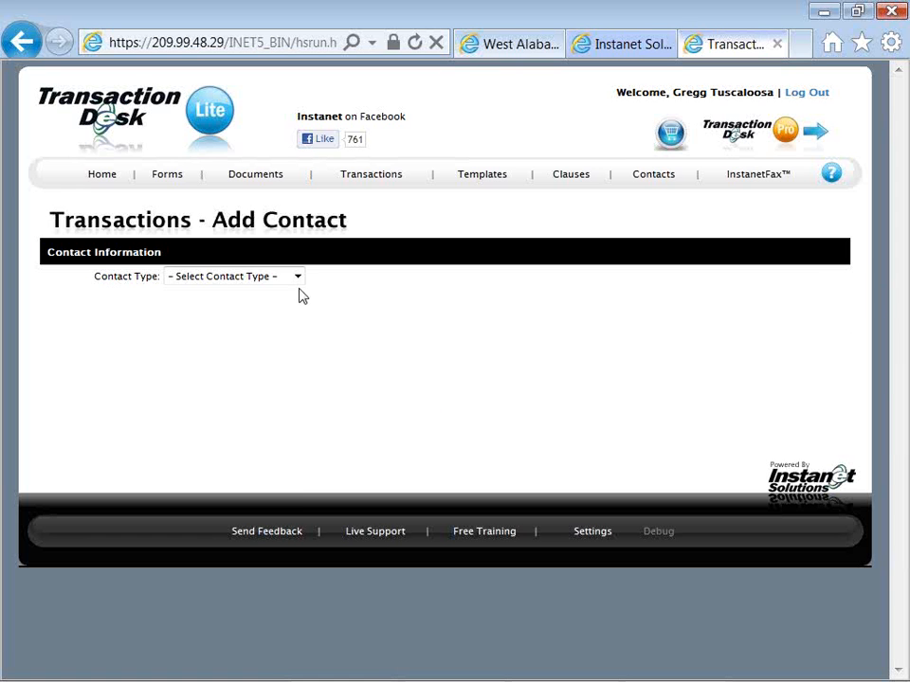
click(297, 276)
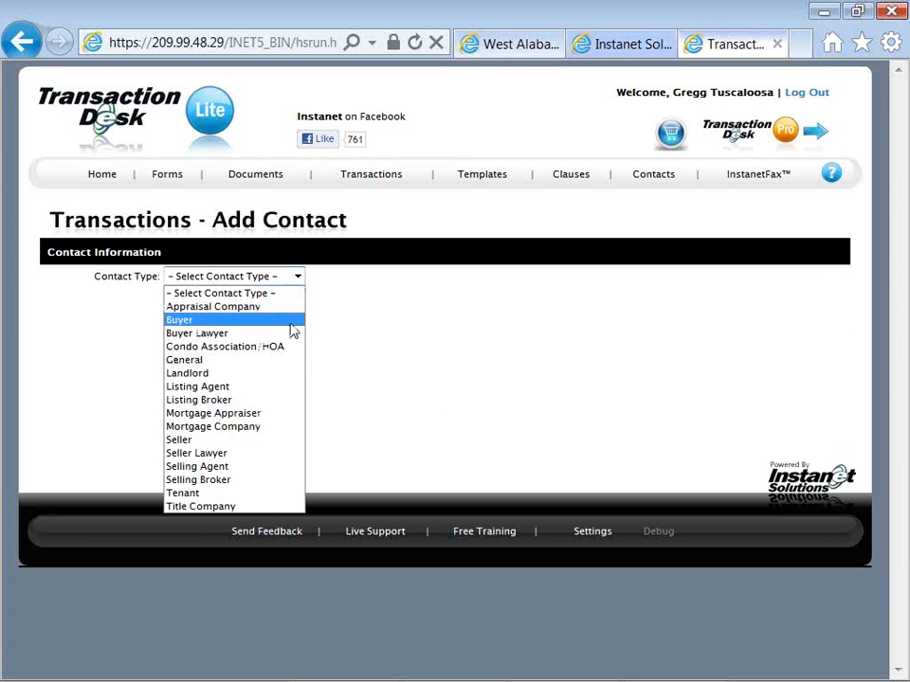
click(292, 322)
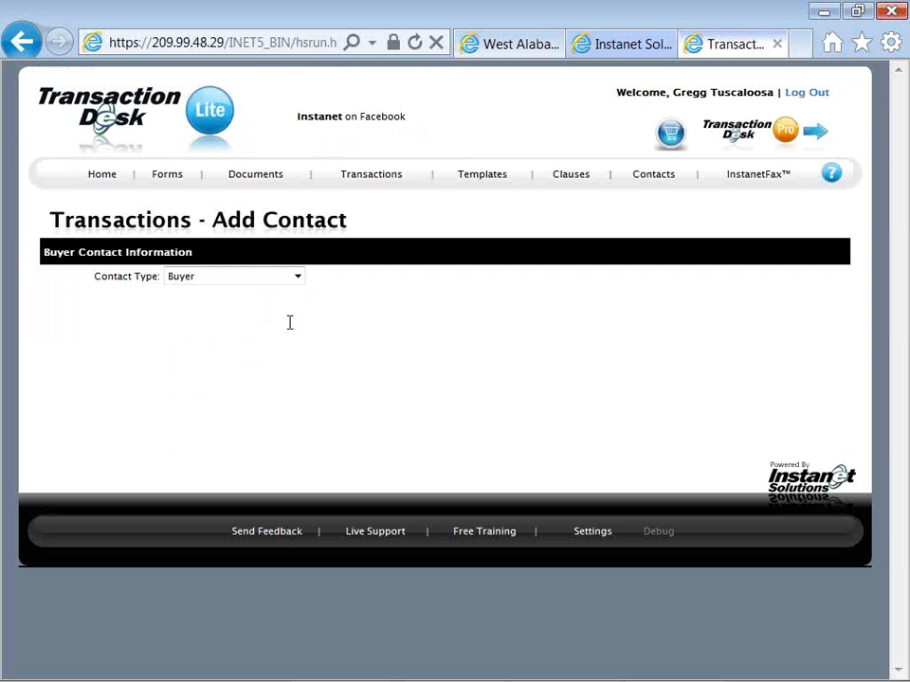
Enter the buyer's first and last name in the contact information
click(257, 300)
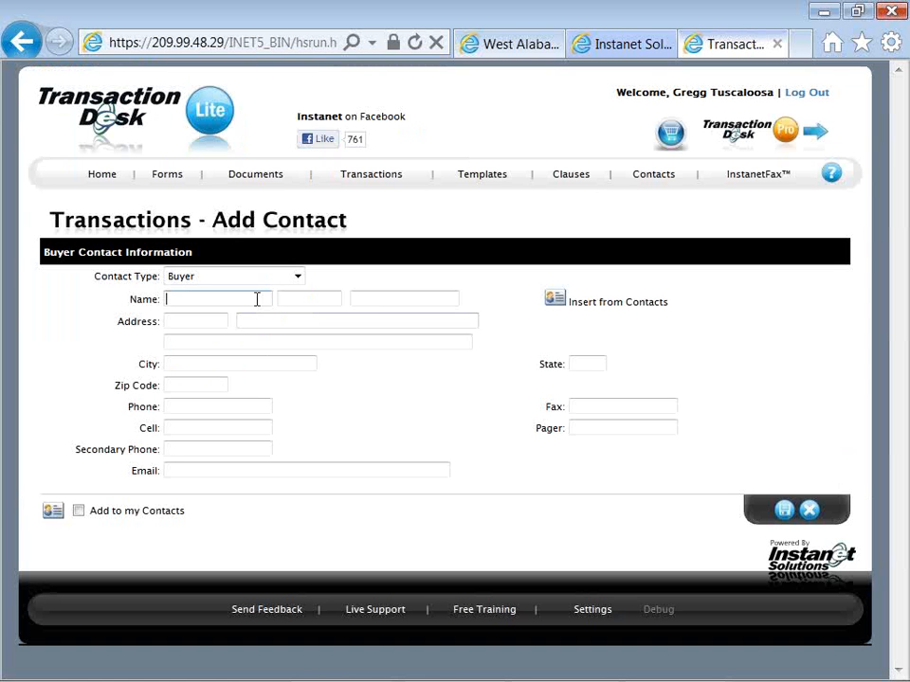
text(Peter)
key(Tab)
key(Tab)
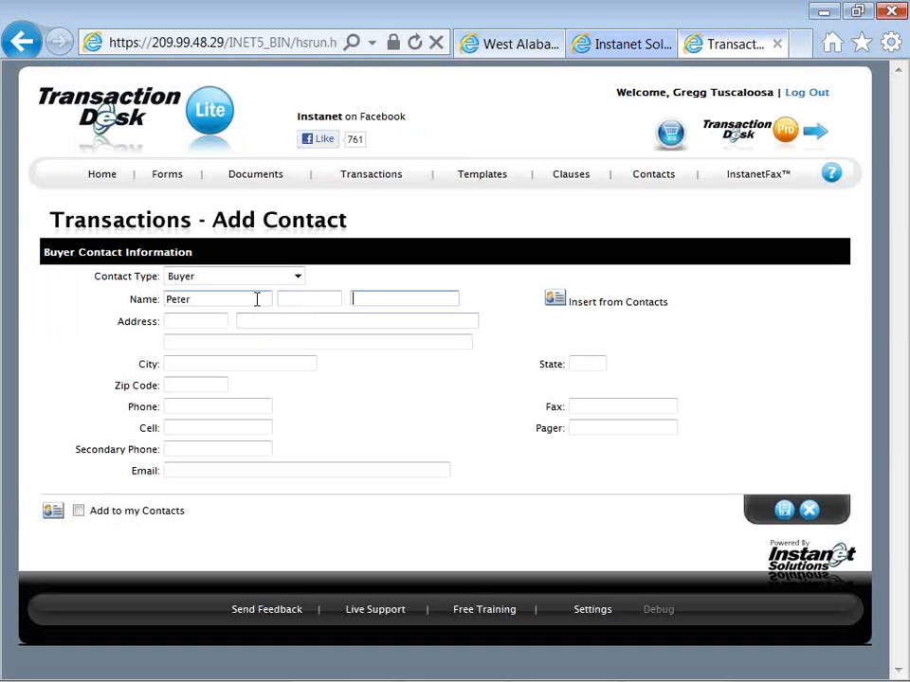
text(p)
key(BackSpace)
text(Peterson)
Fill in the buyer's cell phone number and email address
right_click(582, 327)
click(538, 335)
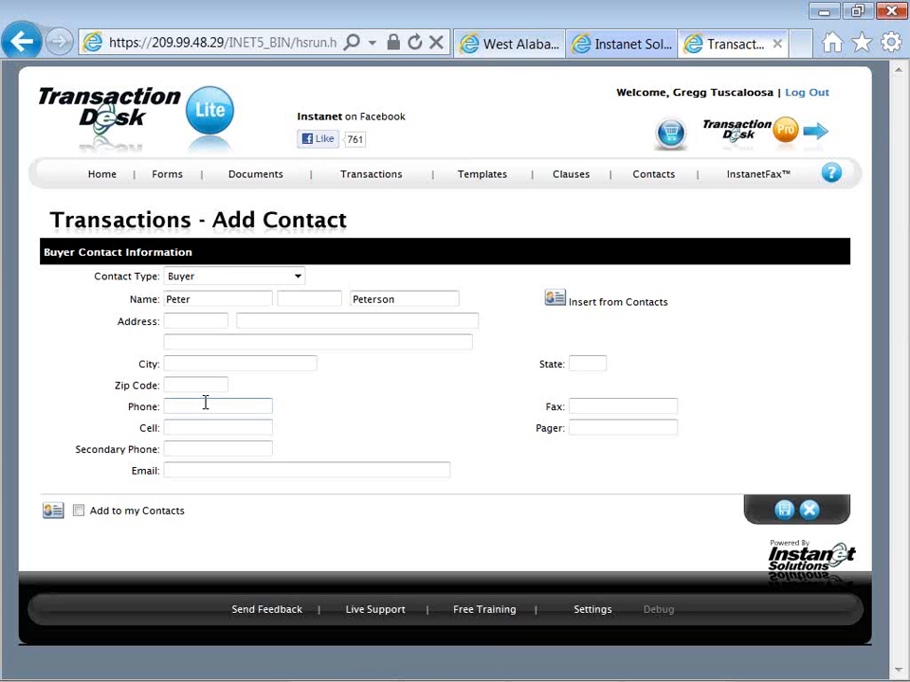
key(Tab)
text(5)
text(12-12-555-1212)
key(Tab)
key(Tab)
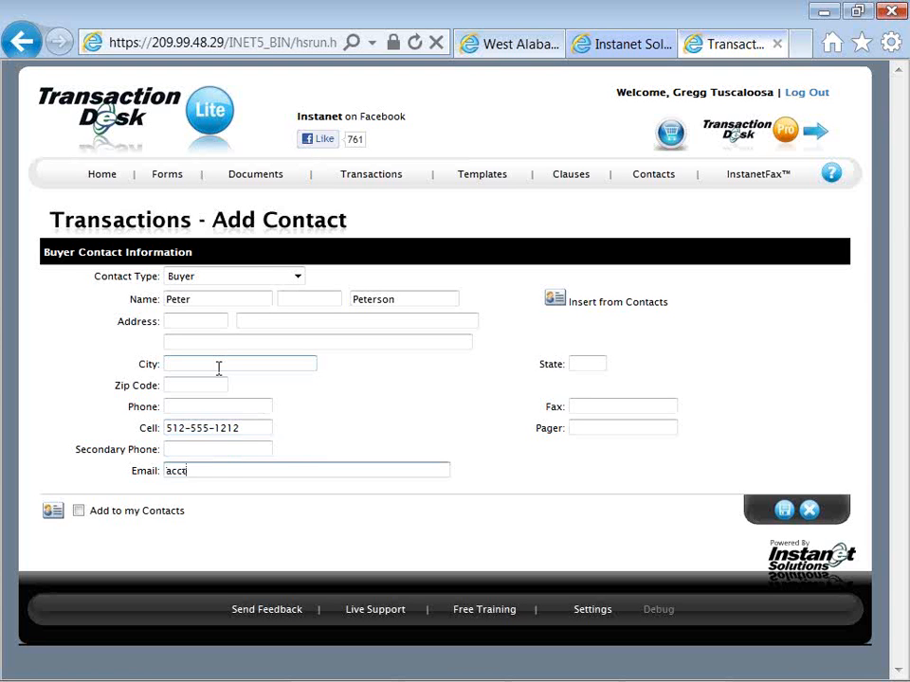
Choose to also add the buyer to the personal contacts and save the transaction contact
click(80, 513)
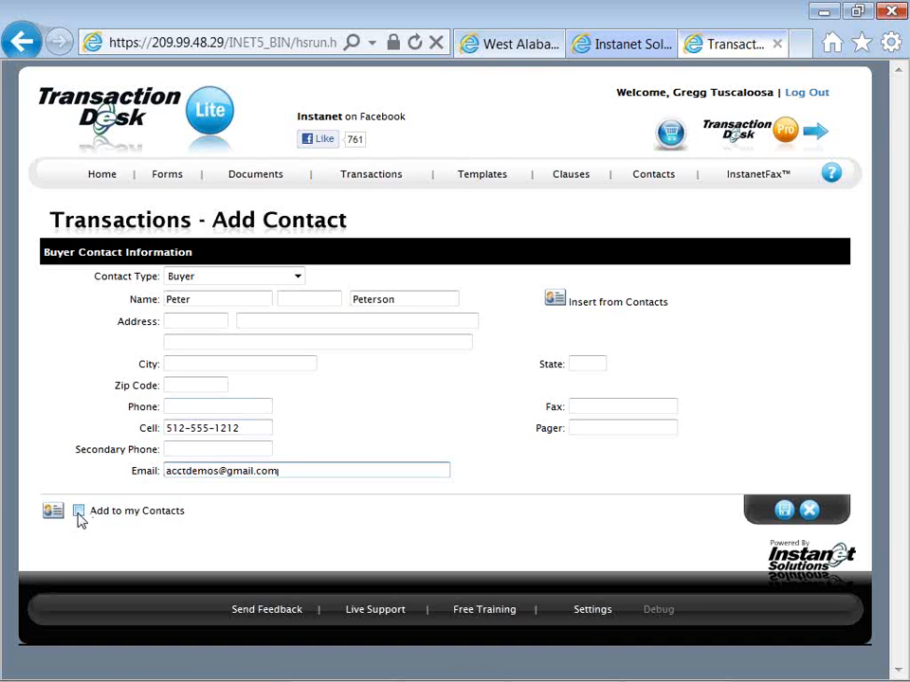
drag(89, 514, 184, 512)
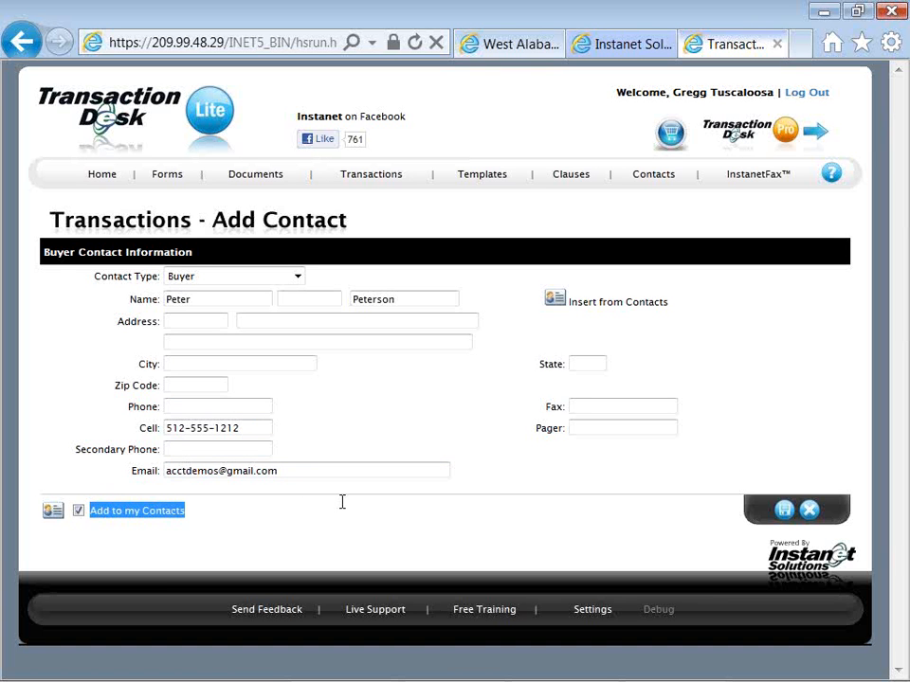
click(573, 500)
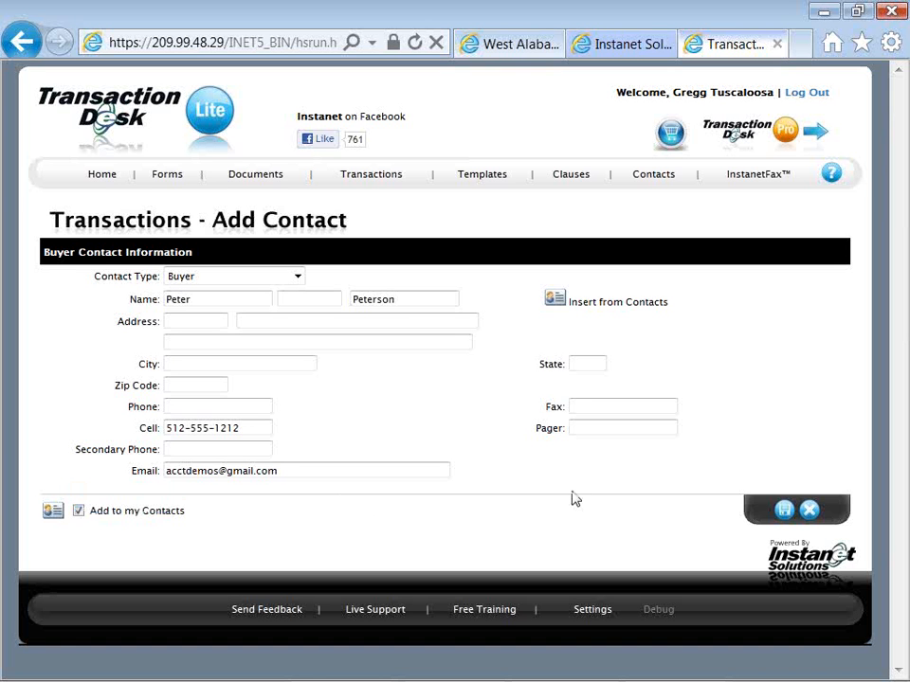
click(782, 512)
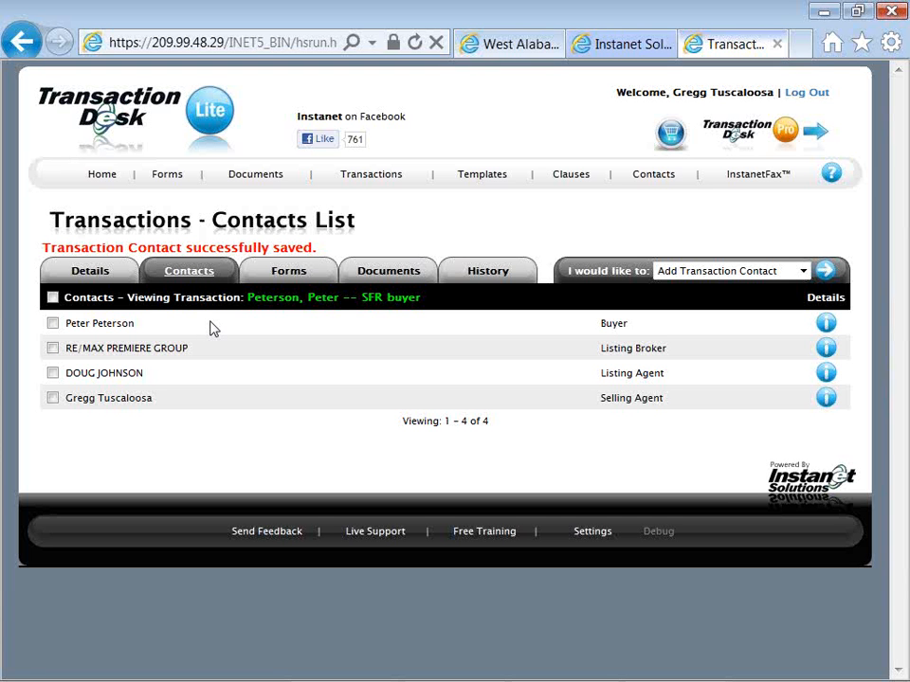
Start adding new forms to the transaction and select Purchase Agreement TAR from the TAR Forms folder
click(290, 273)
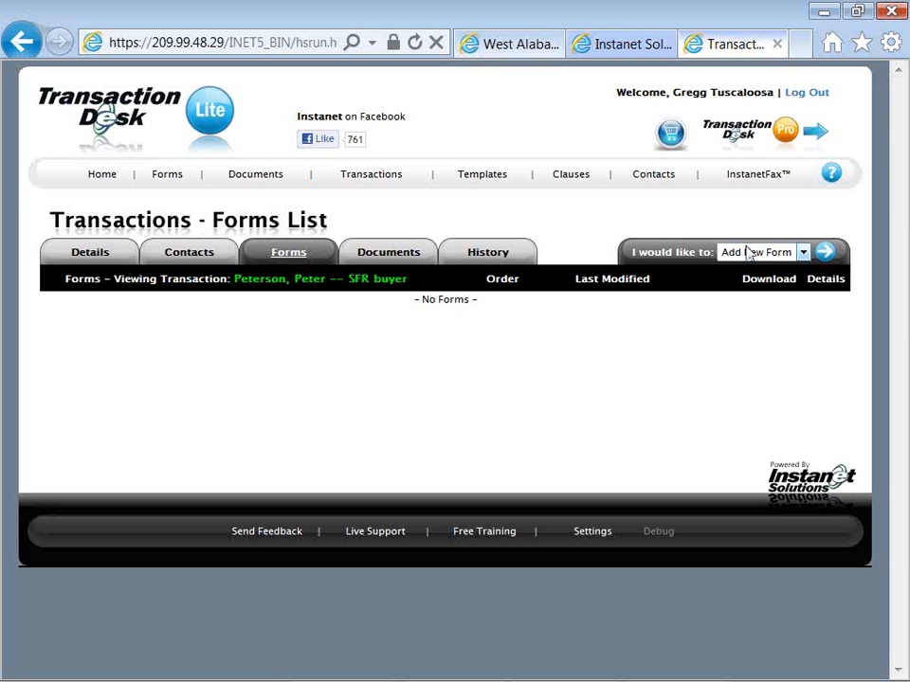
click(823, 256)
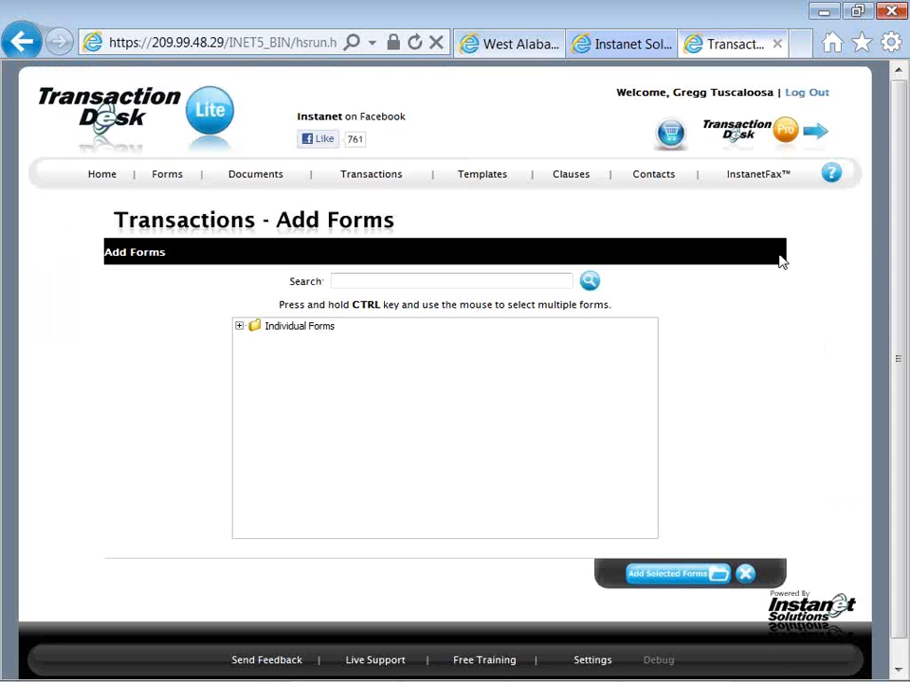
click(239, 328)
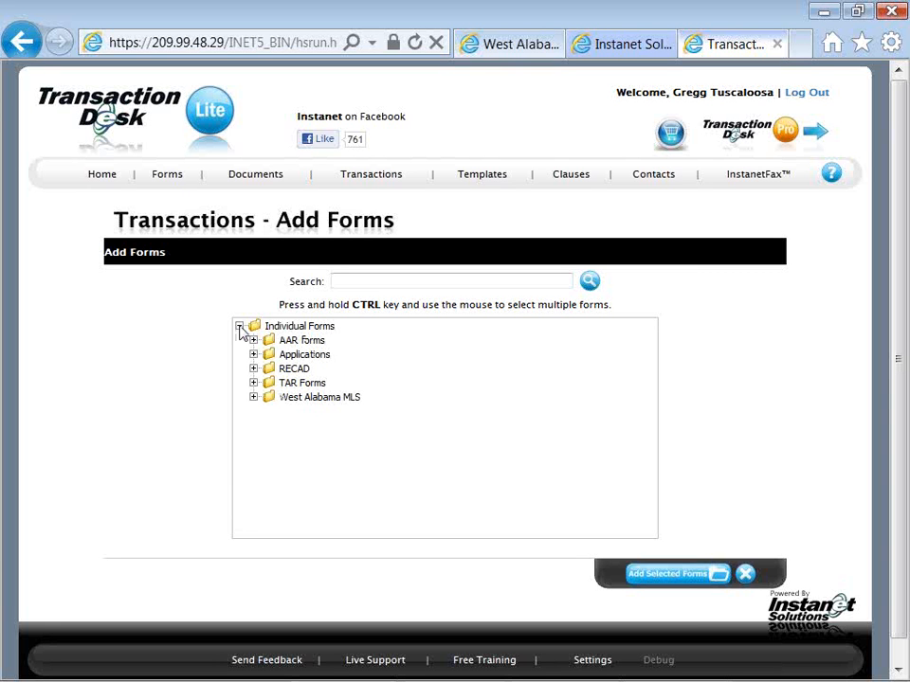
click(253, 383)
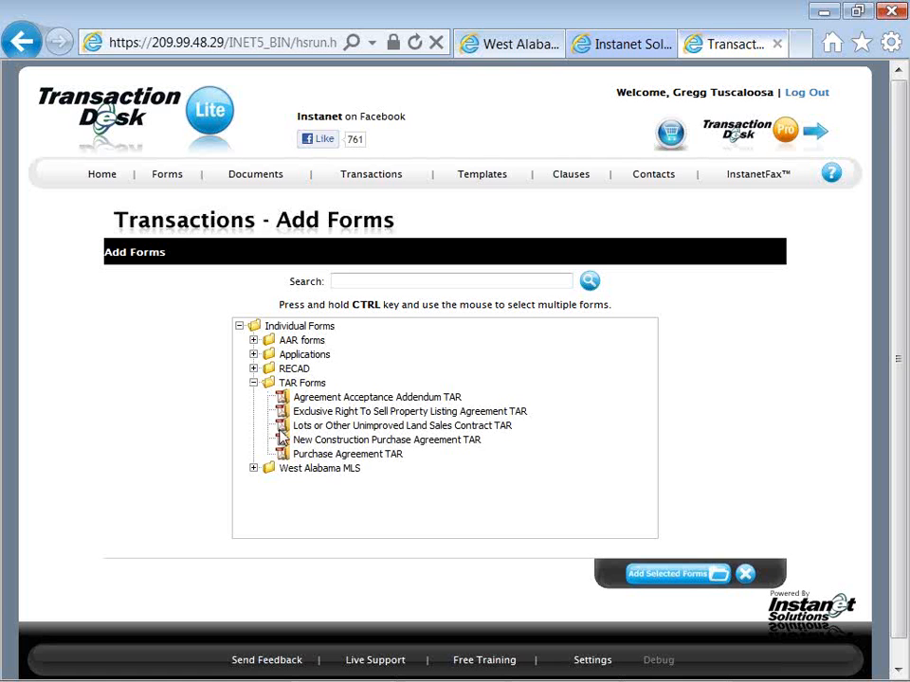
click(305, 456)
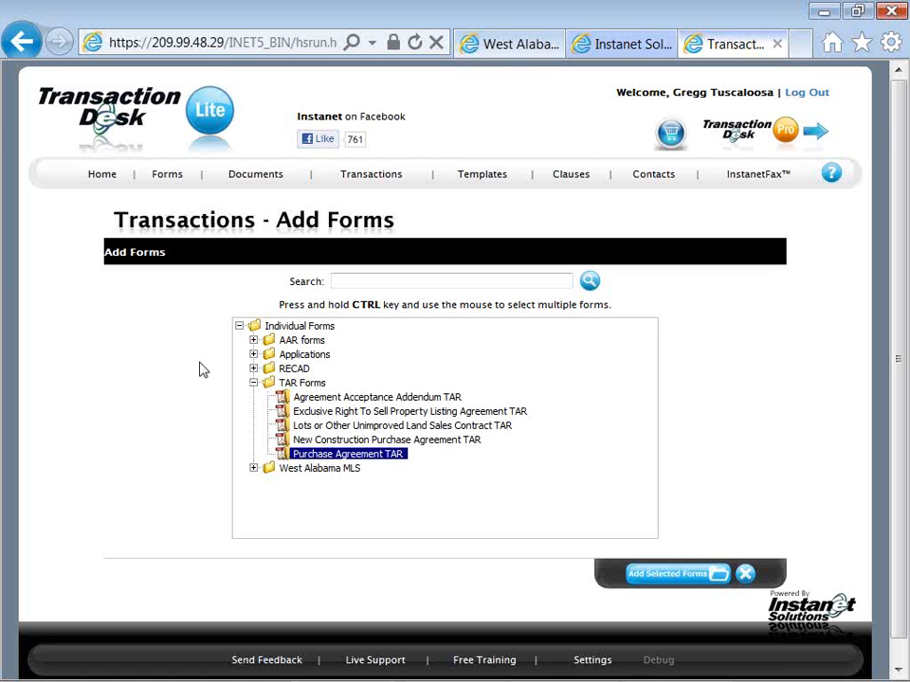
Also select Addendum To Purchase Agreement AAR and Pre-Closing Occupancy Agreement AAR, and add the selected forms to the transaction
click(253, 340)
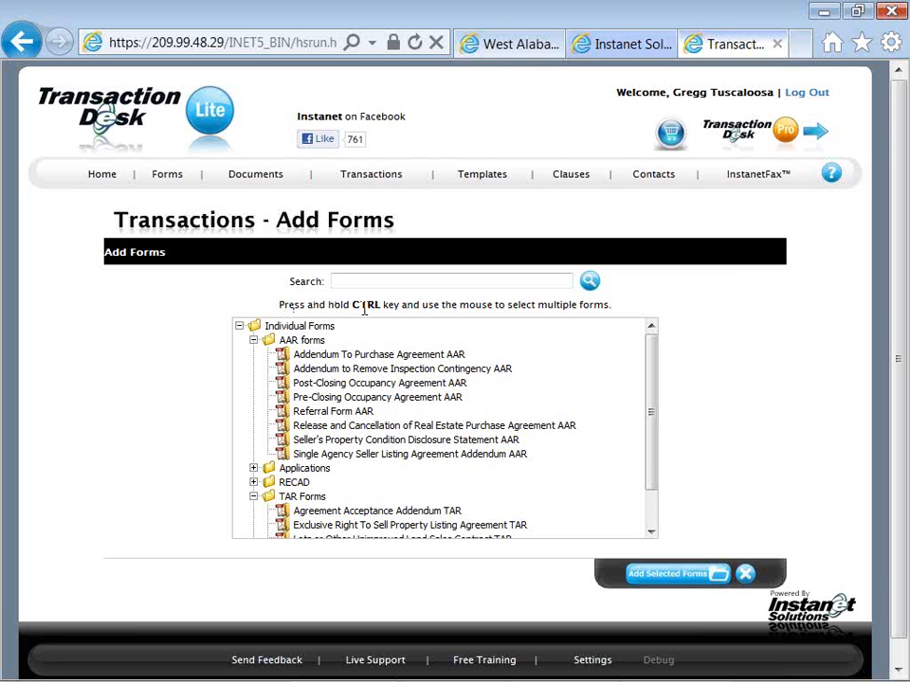
click(320, 357)
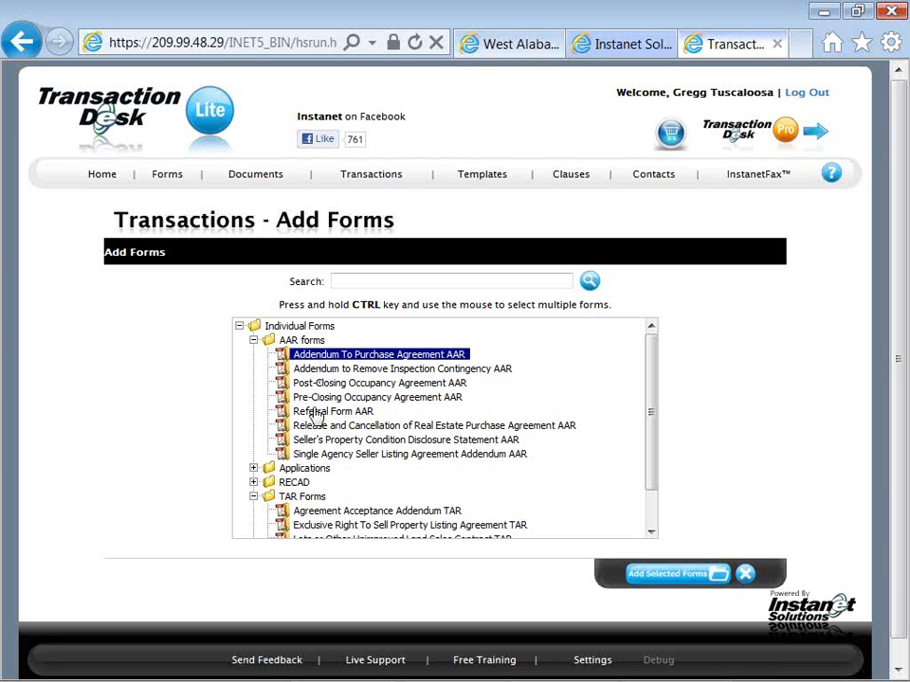
scroll(314, 411, down, 1)
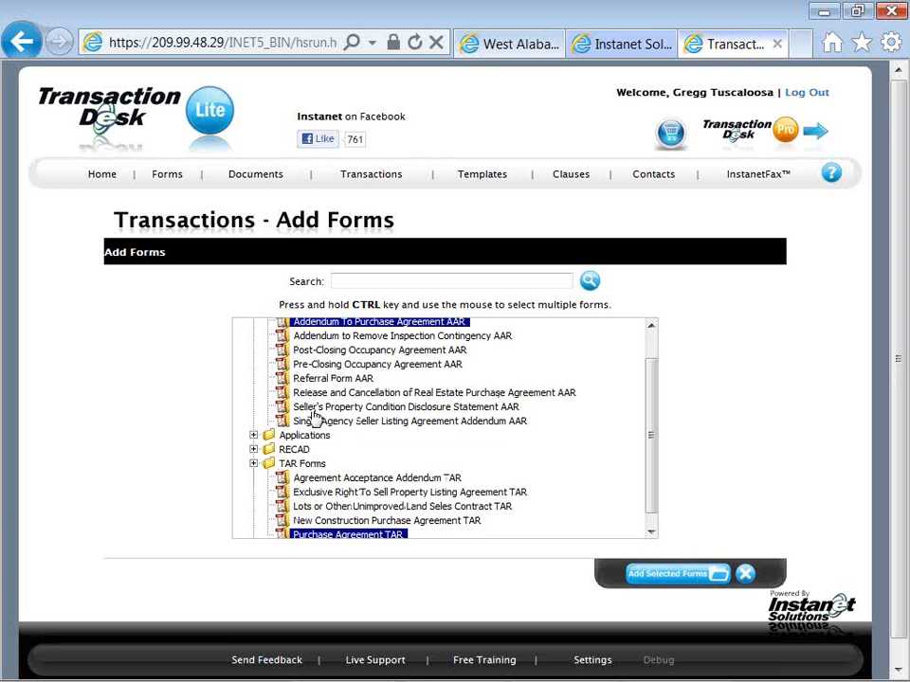
scroll(314, 417, down, 1)
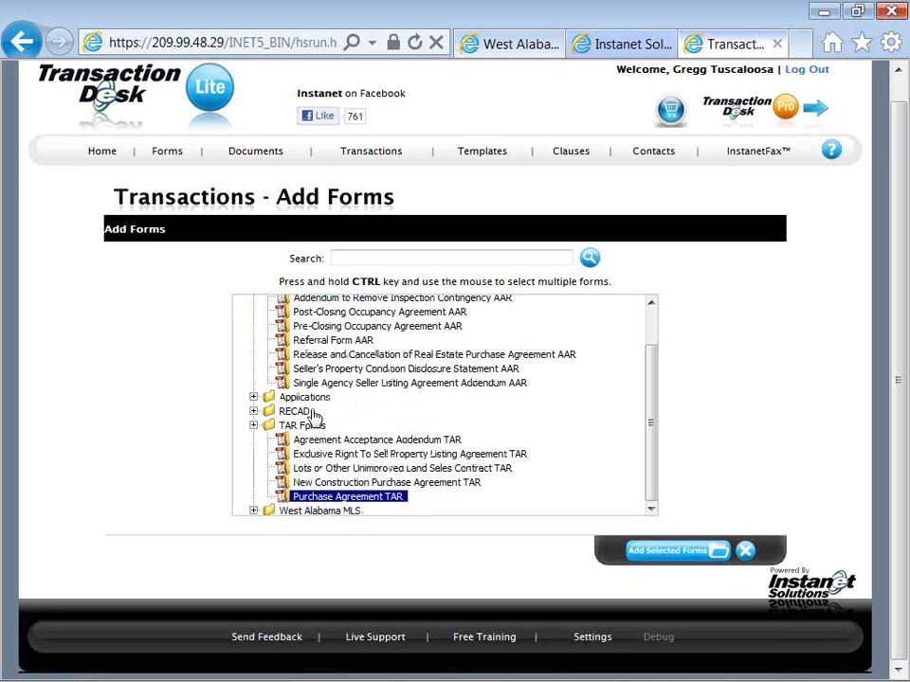
click(254, 510)
scroll(269, 491, down, 2)
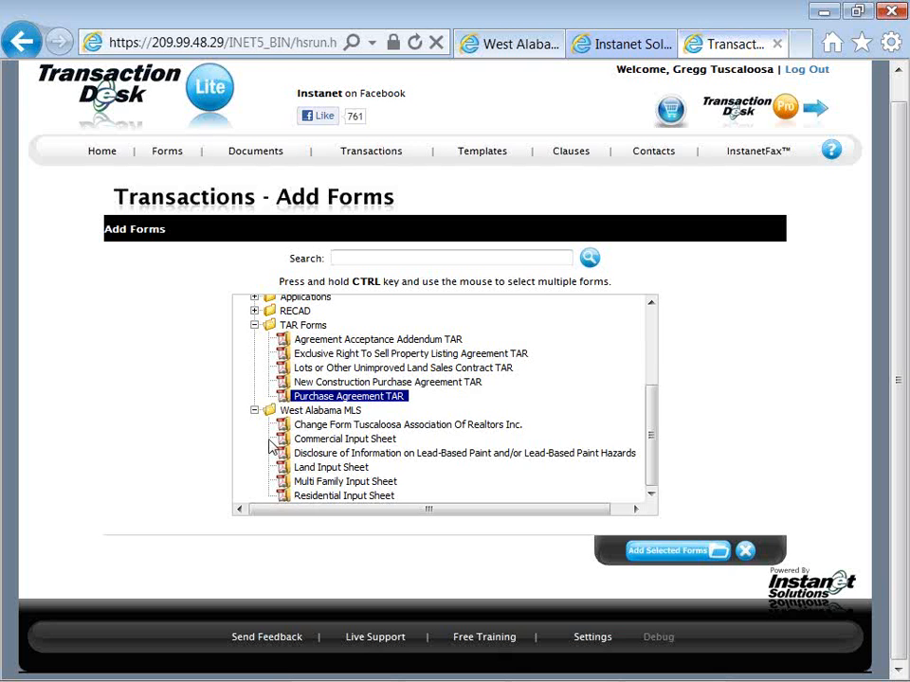
click(254, 411)
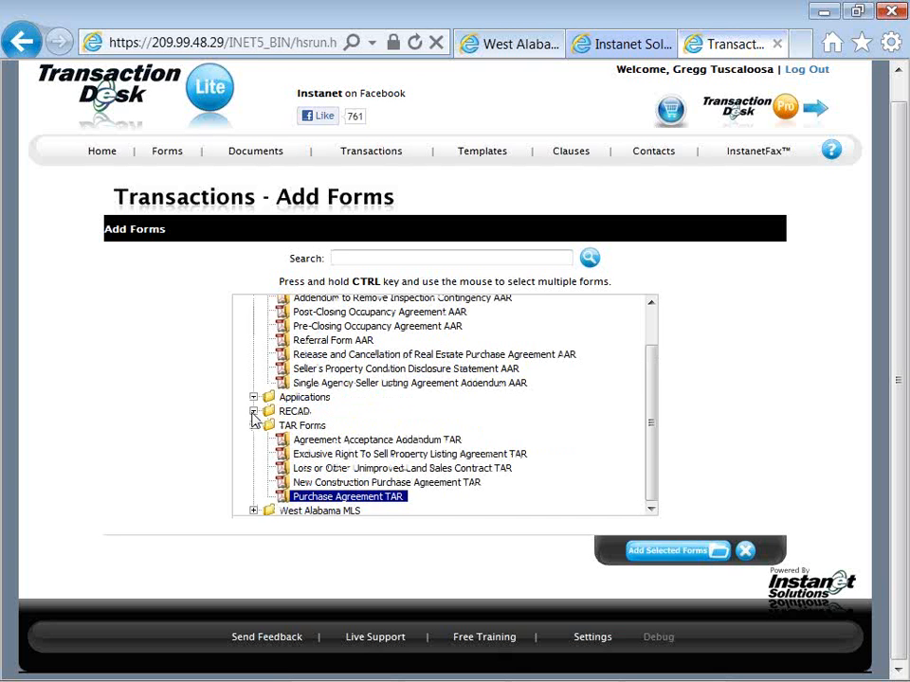
click(254, 411)
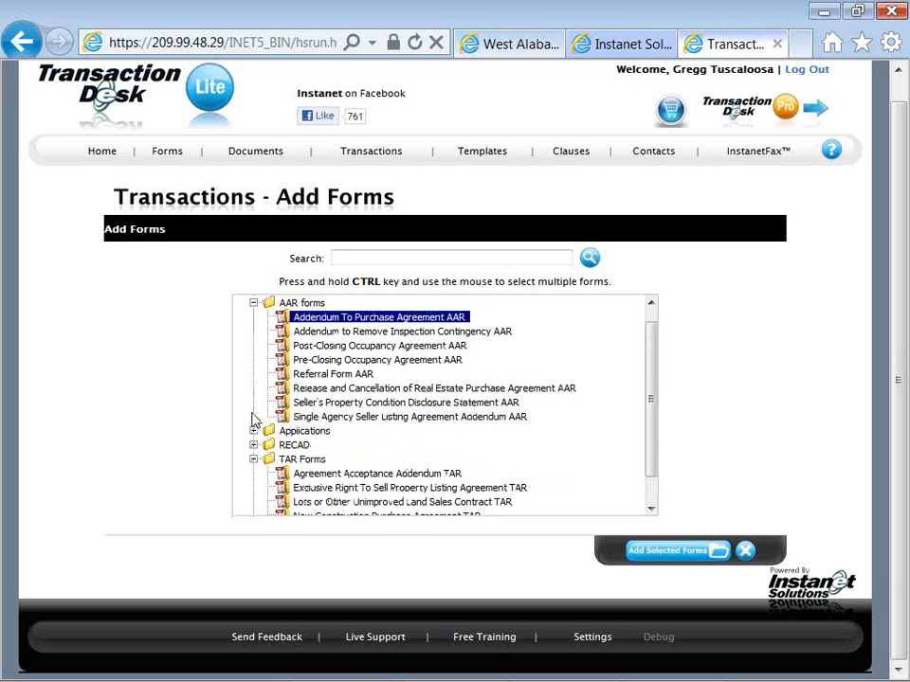
ctrl+click(300, 361)
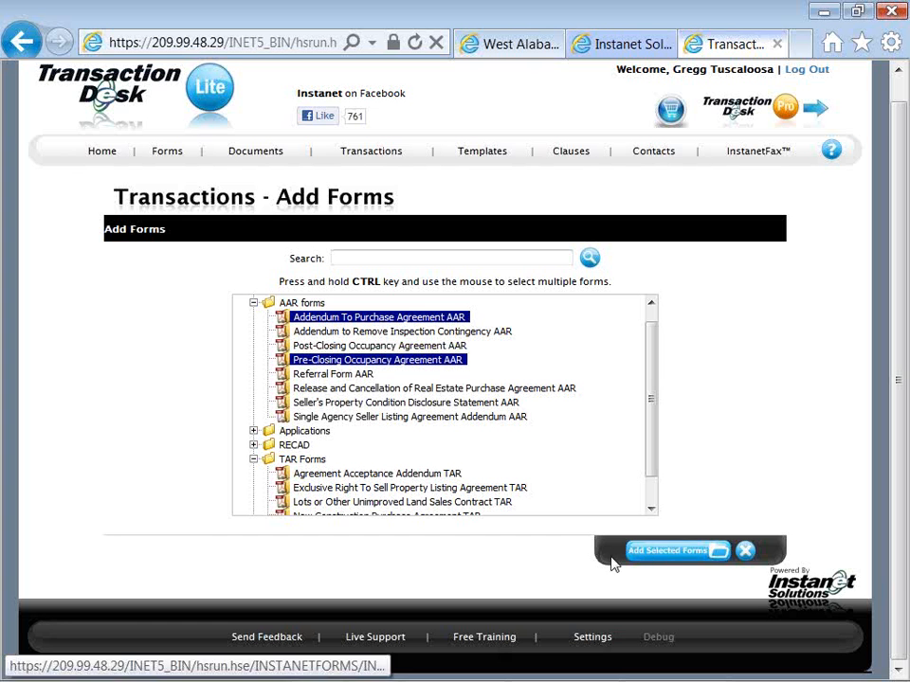
click(644, 554)
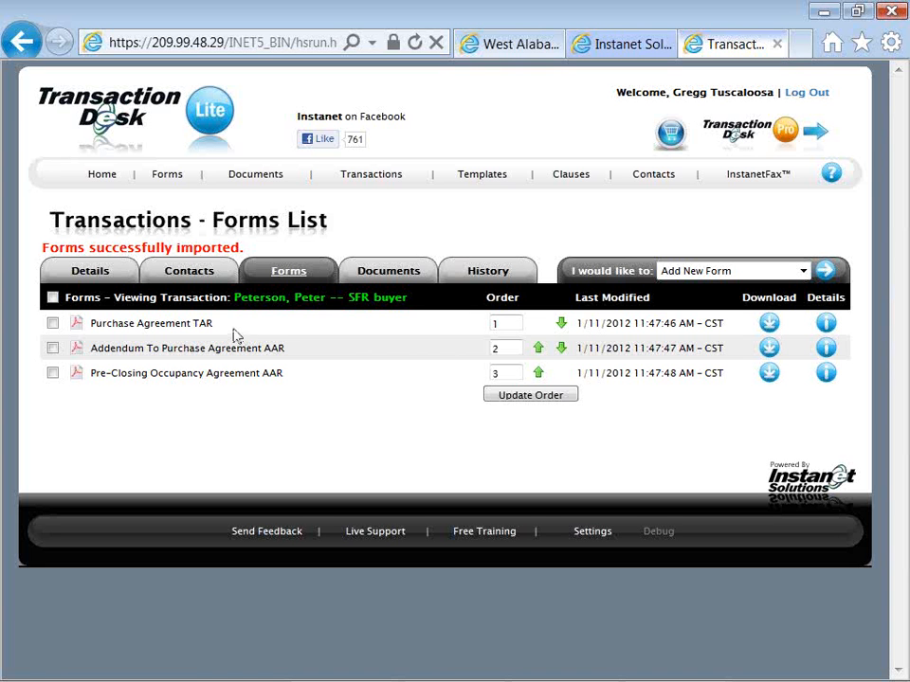
Auto-populate all the transaction's forms with its details, dates and contact information, and open Purchase Agreement TAR for editing
click(53, 298)
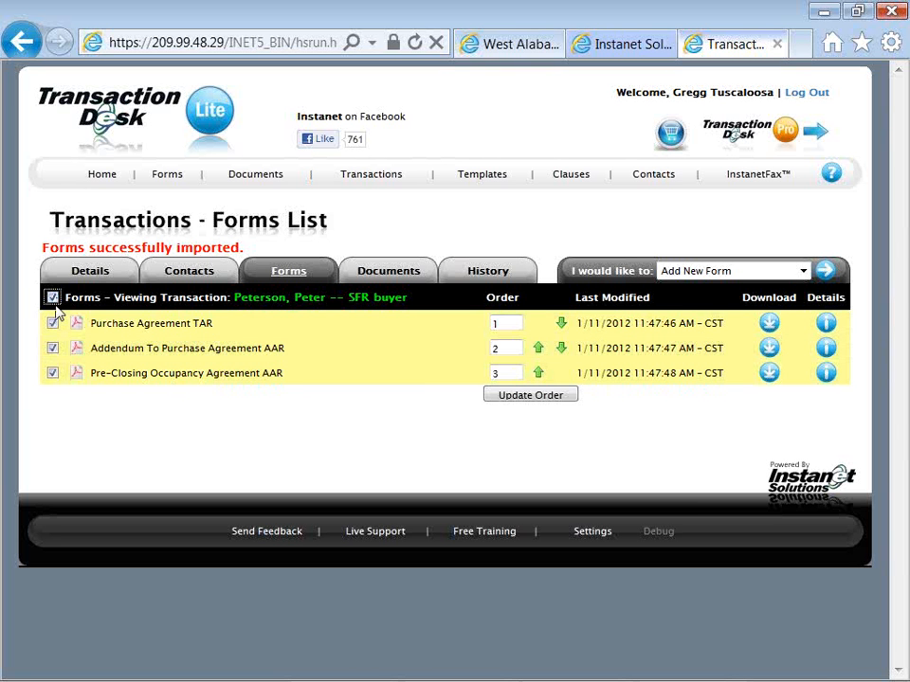
click(53, 349)
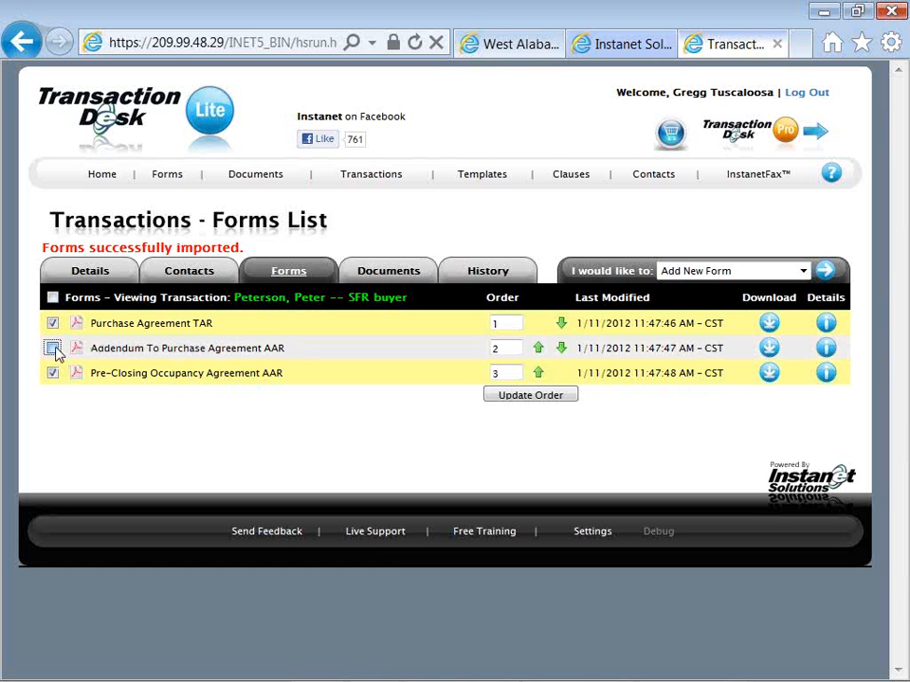
click(53, 348)
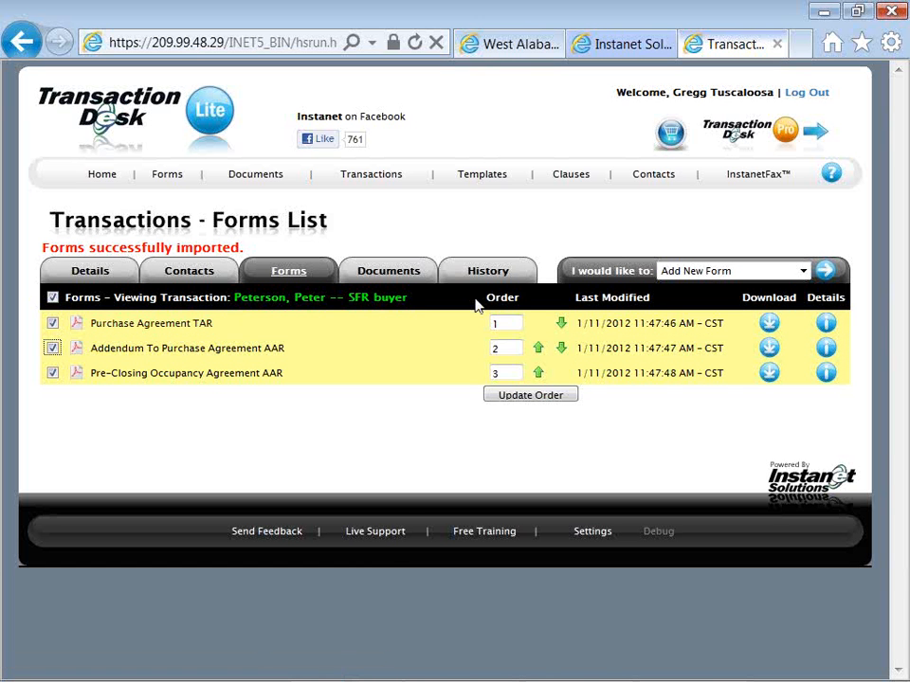
click(681, 274)
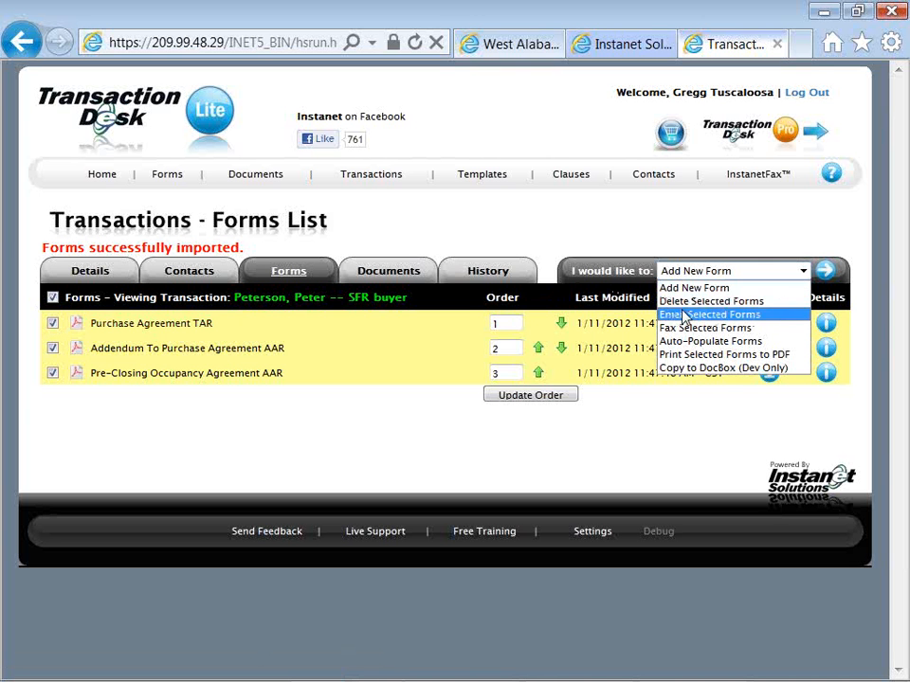
click(767, 347)
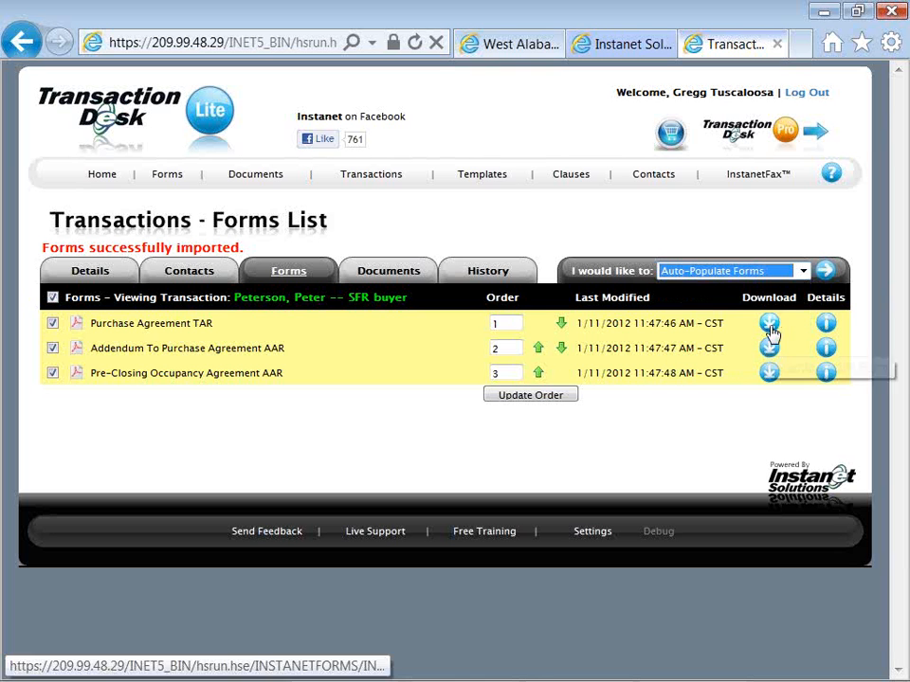
click(825, 272)
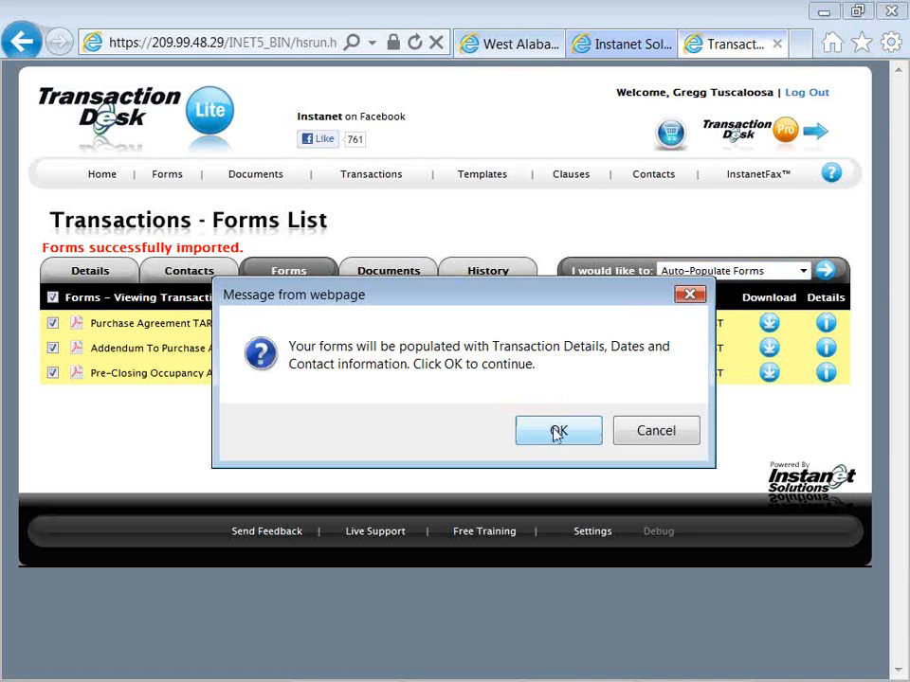
click(558, 432)
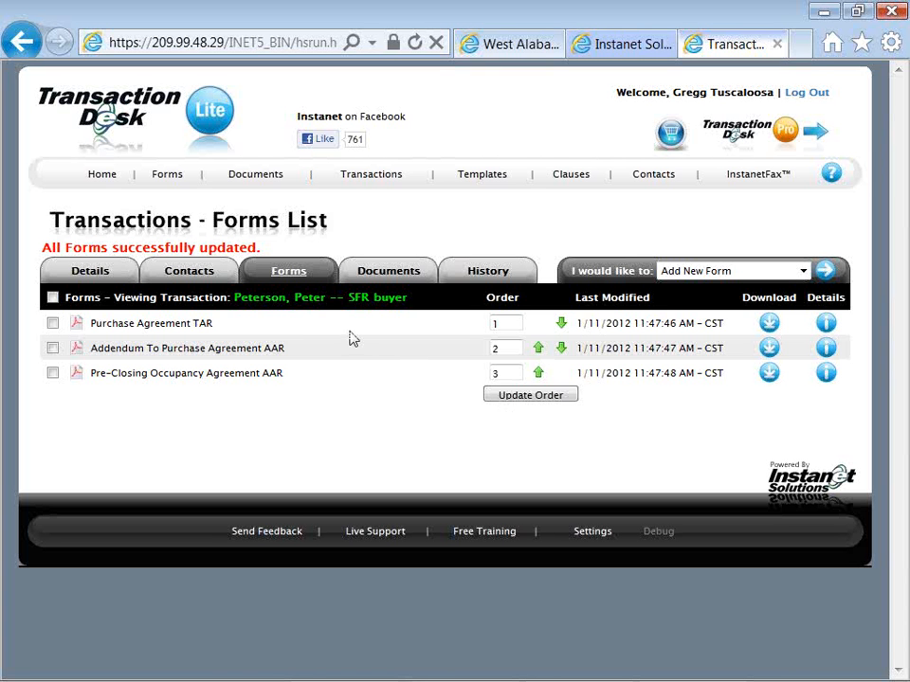
click(179, 327)
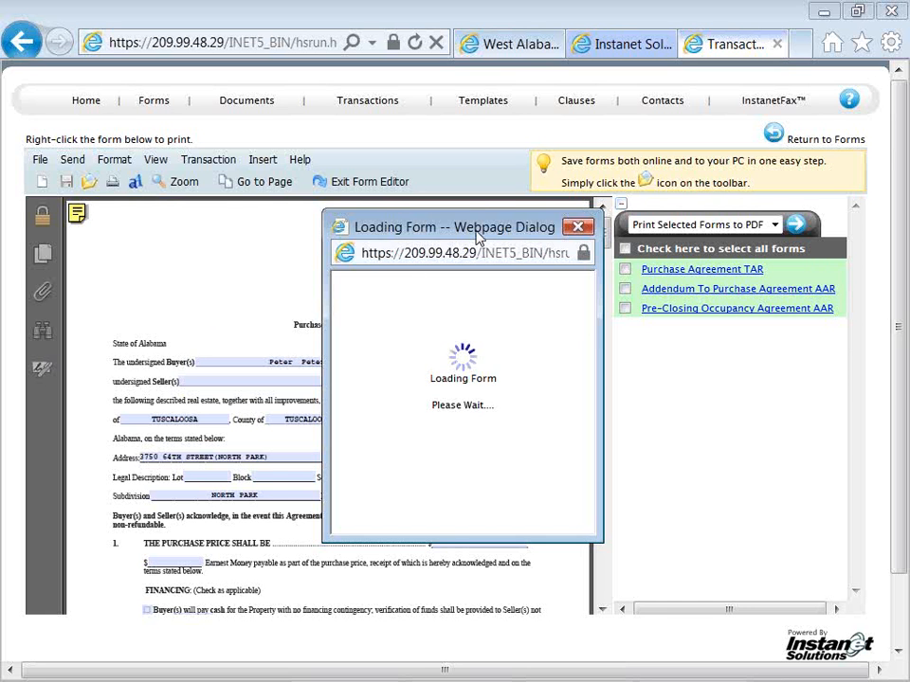
Dismiss the form-loading dialog and collapse the forms list to give the Purchase Agreement more room
drag(480, 240, 419, 235)
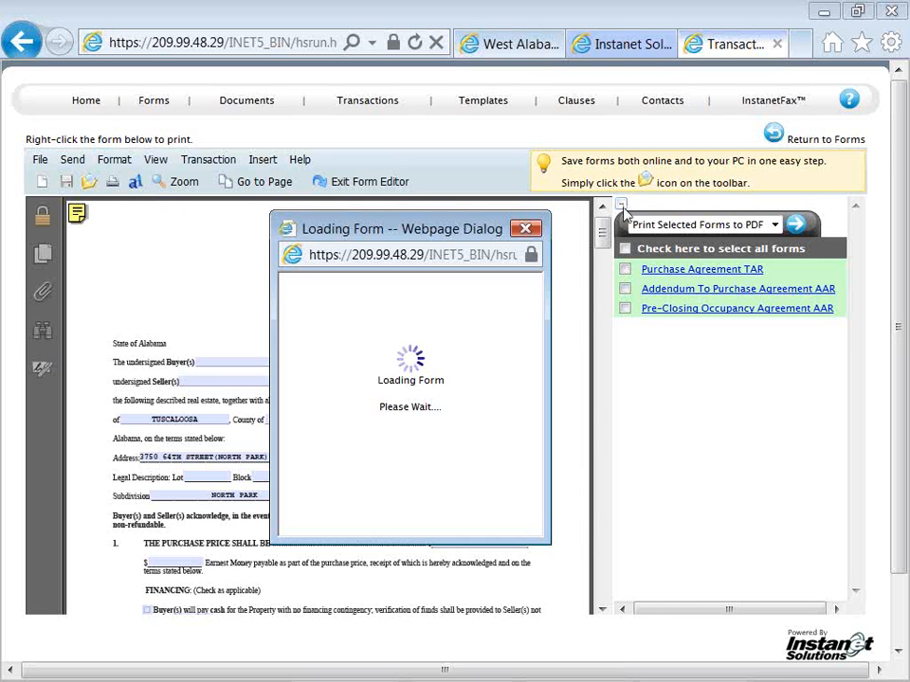
drag(481, 238, 519, 231)
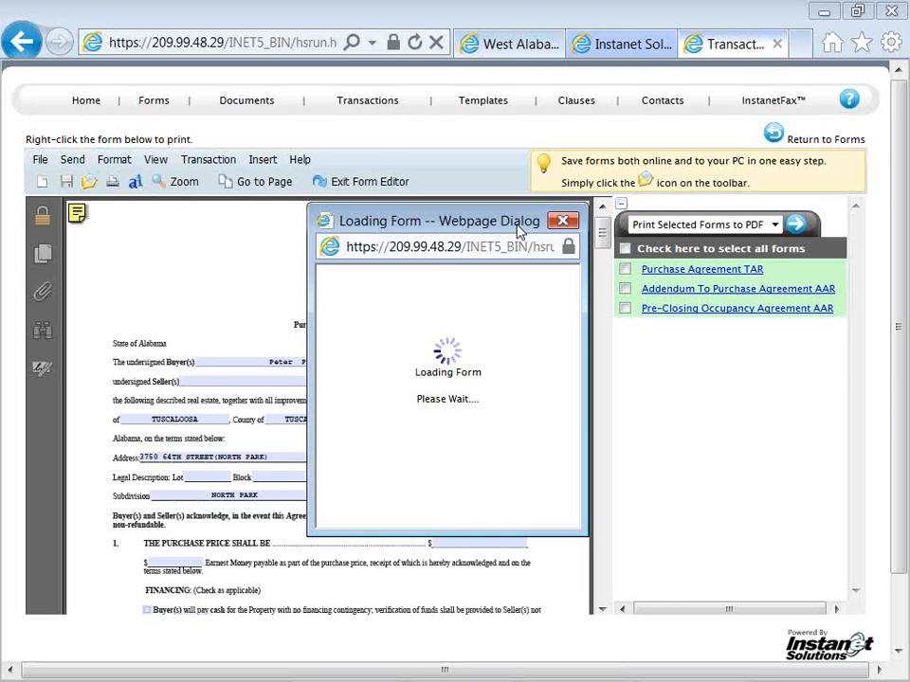
drag(519, 230, 522, 228)
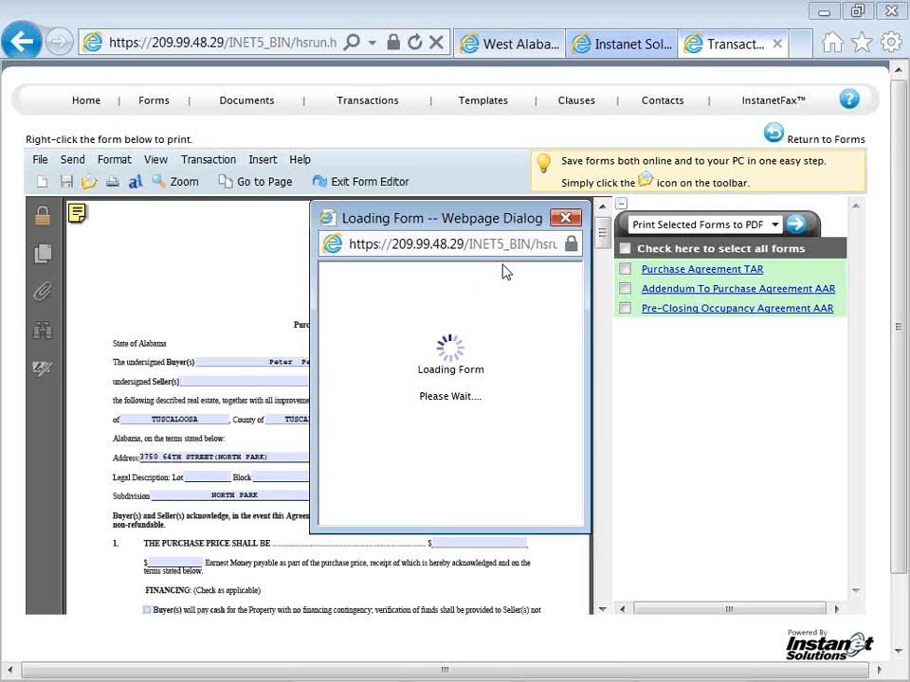
click(563, 219)
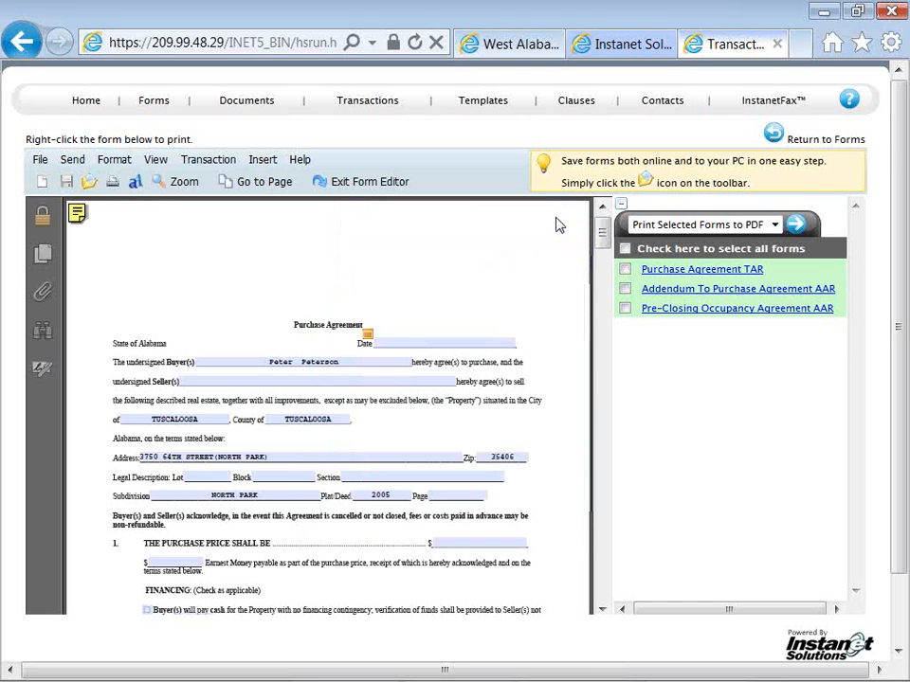
click(622, 205)
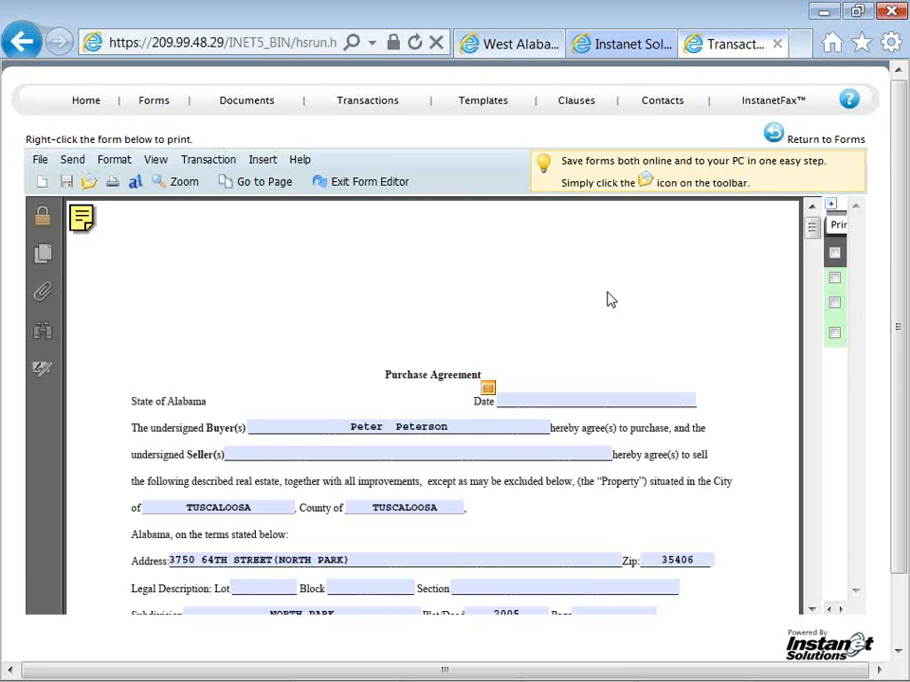
Enter "type or paste into the field" as sample text in the Purchase Agreement's Date field
scroll(610, 300, down, 2)
scroll(610, 299, up, 2)
drag(812, 231, 816, 245)
click(538, 293)
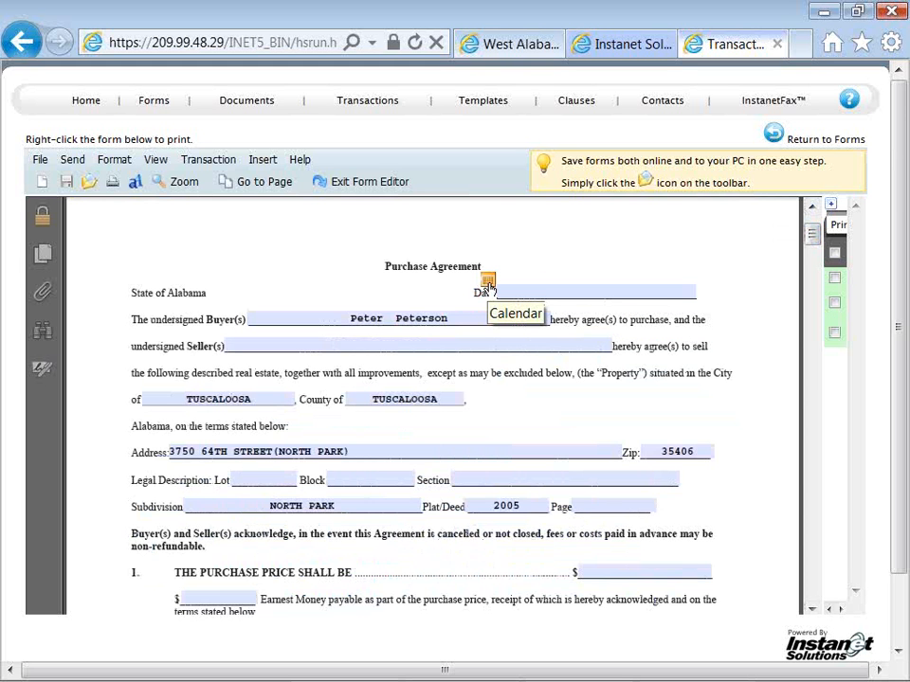
click(533, 289)
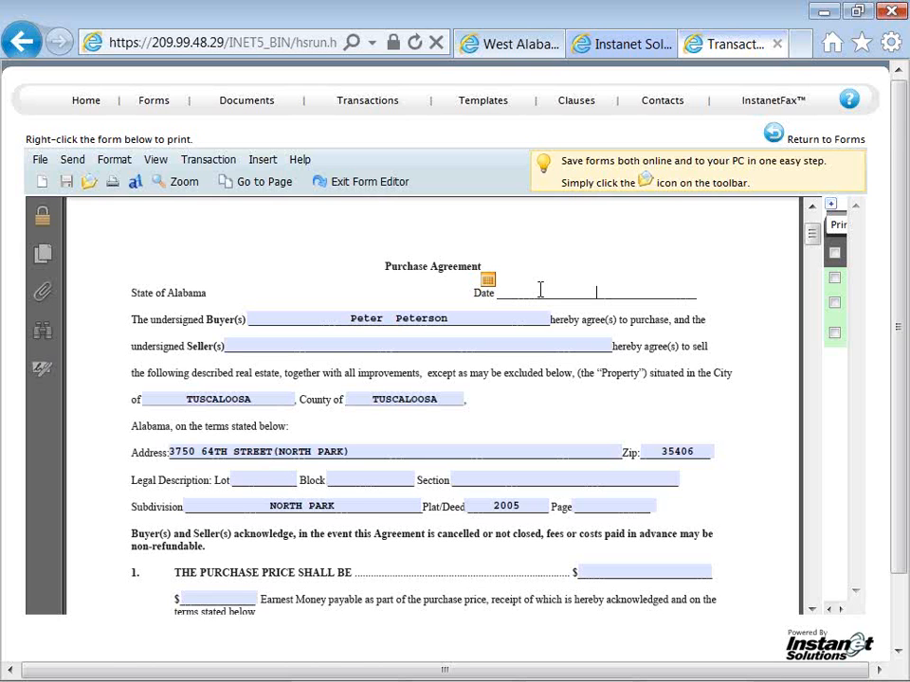
text(type or paste into the field)
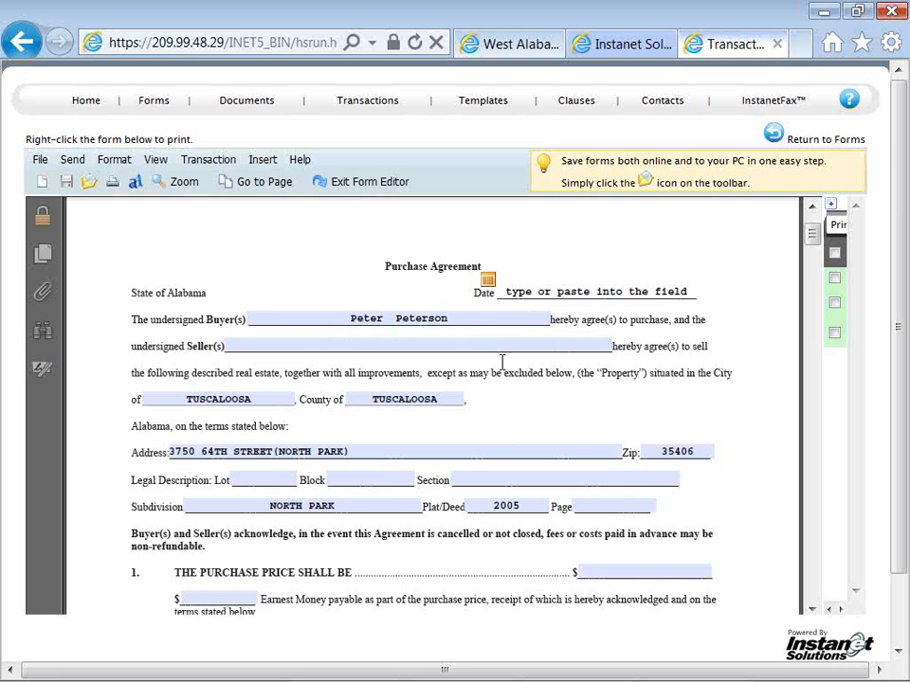
Set the purchase price in section 1 of the Purchase Agreement to 117,599
scroll(497, 402, down, 1)
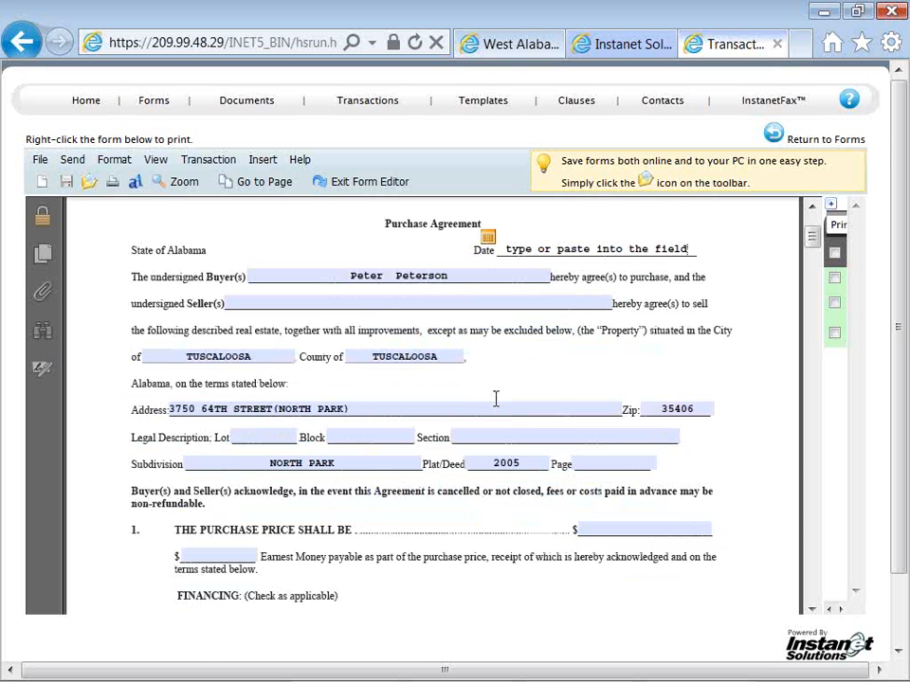
scroll(495, 398, down, 1)
scroll(495, 398, down, 2)
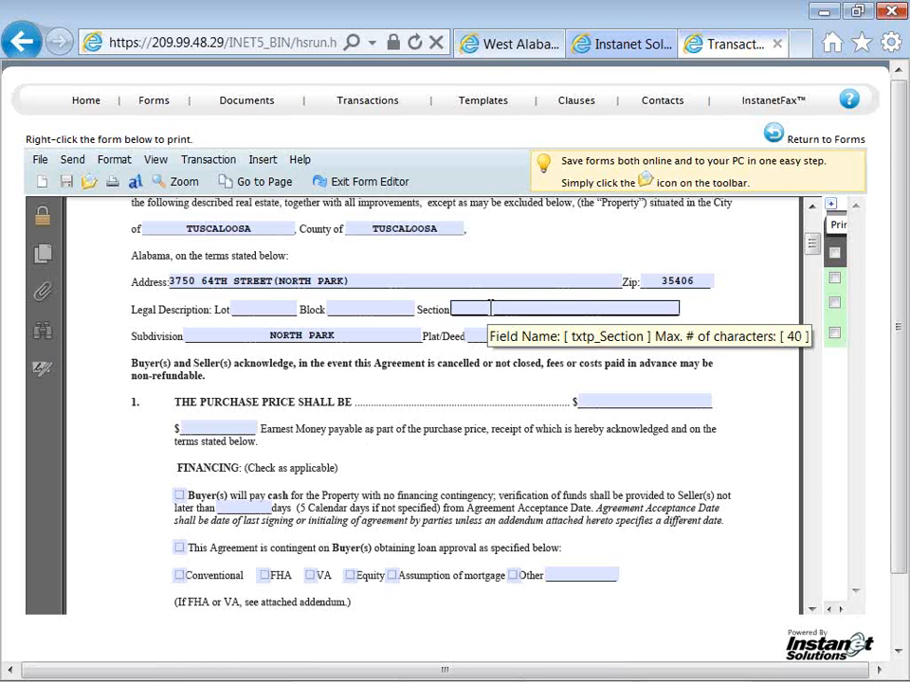
click(602, 399)
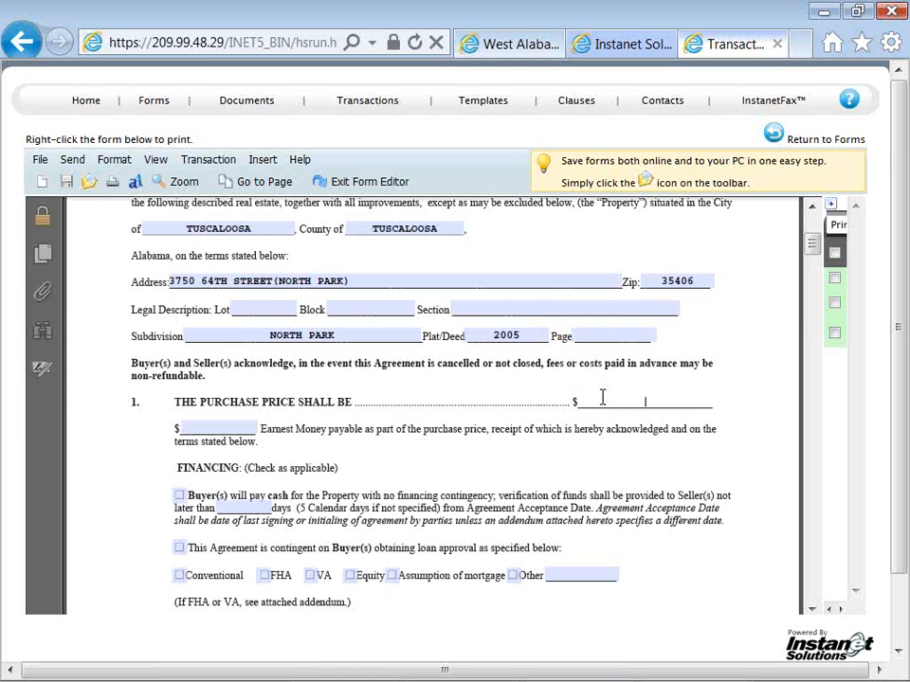
text(117599)
Set the earnest money amount below the purchase price to 115,000
click(249, 429)
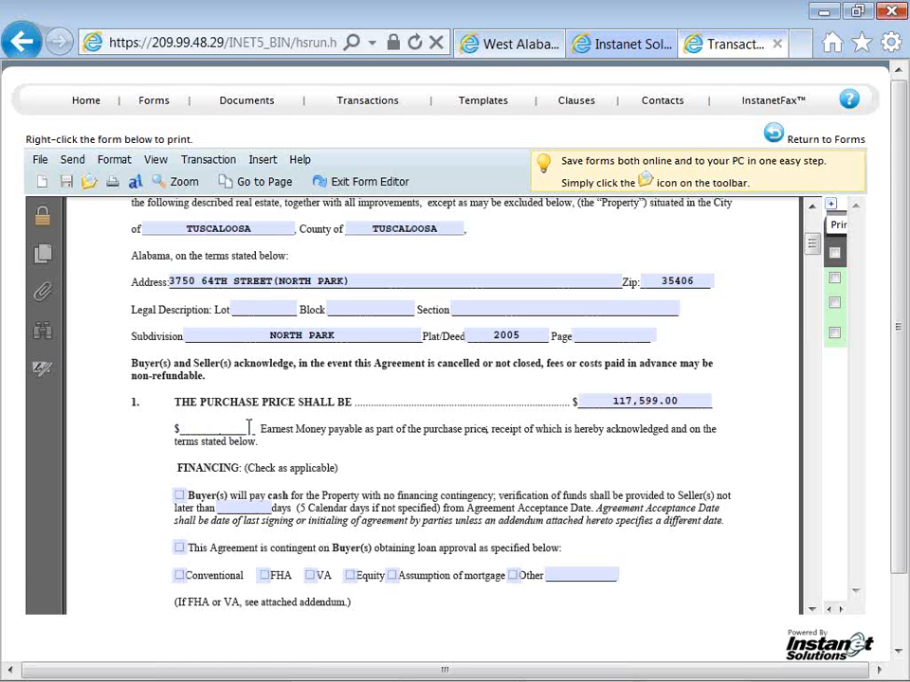
text(115000.)
key(Tab)
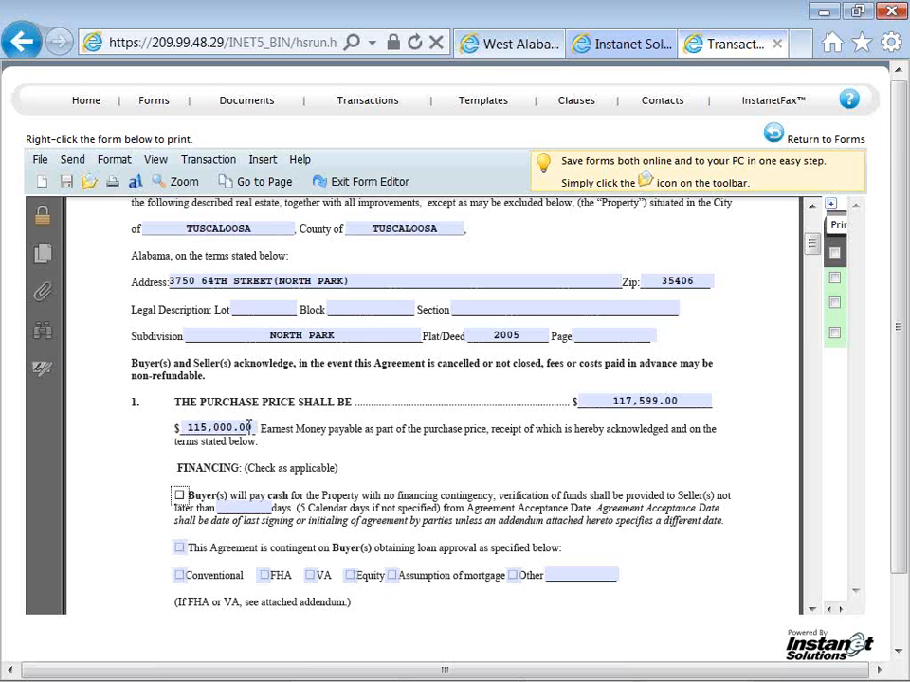
In the financing section, mark that the buyer will pay cash with funds verified within 7 days, and mark Conventional
key(space)
key(space)
key(space)
key(space)
key(space)
key(Tab)
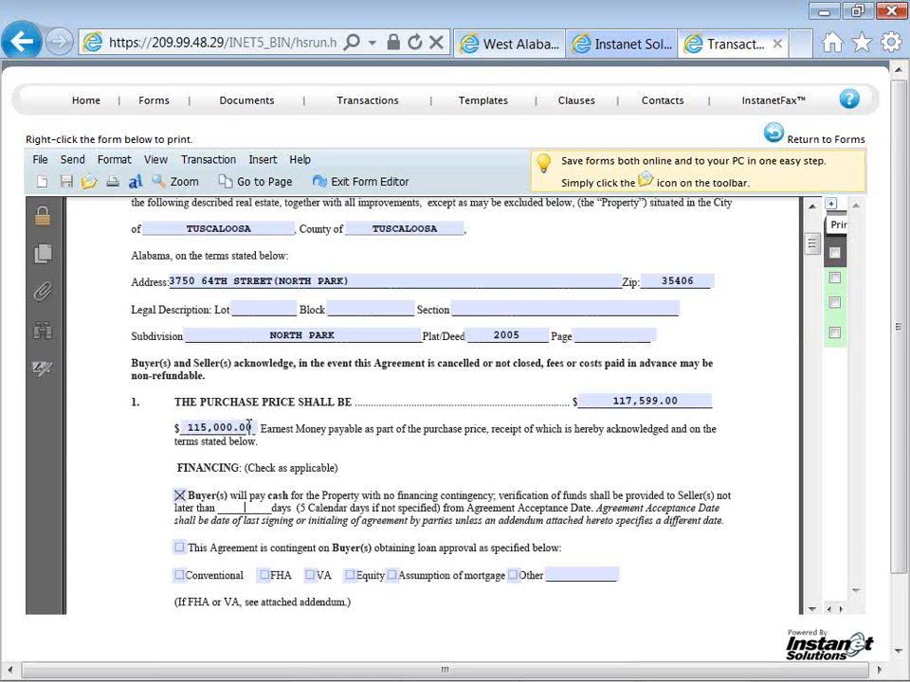
text(7)
key(Tab)
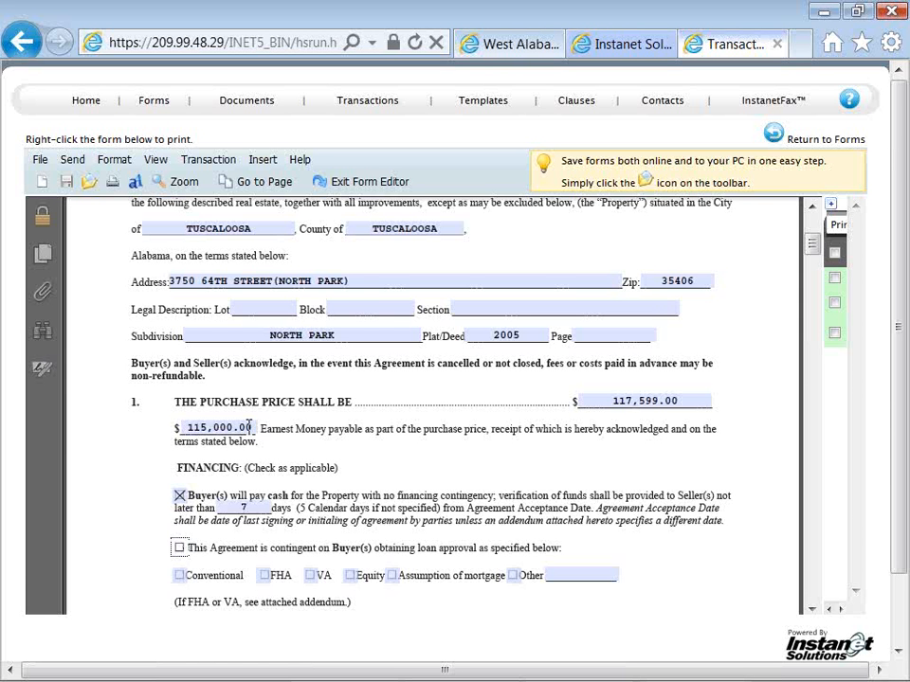
key(Tab)
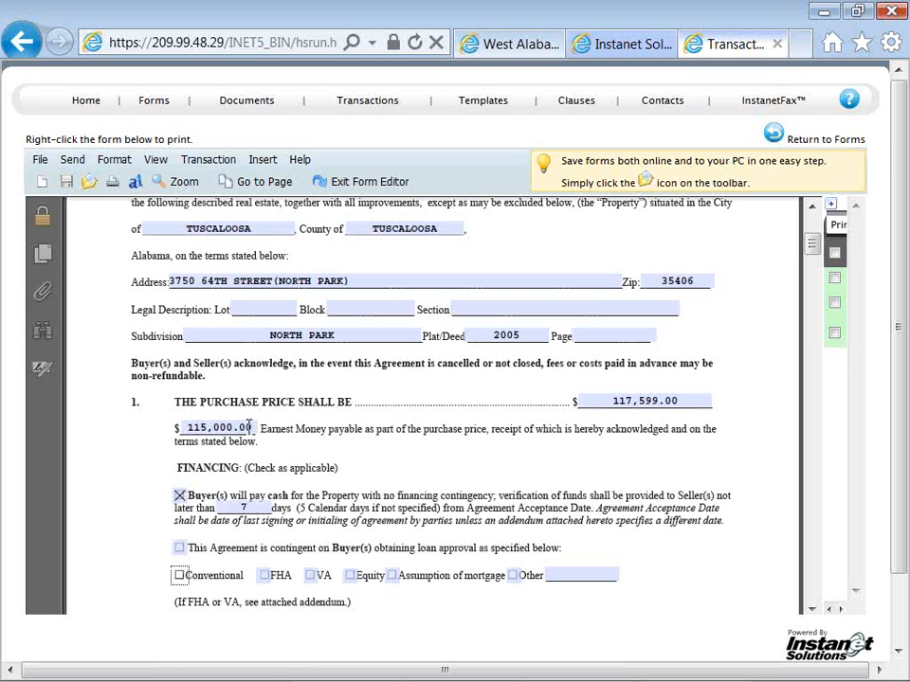
key(space)
scroll(248, 427, down, 5)
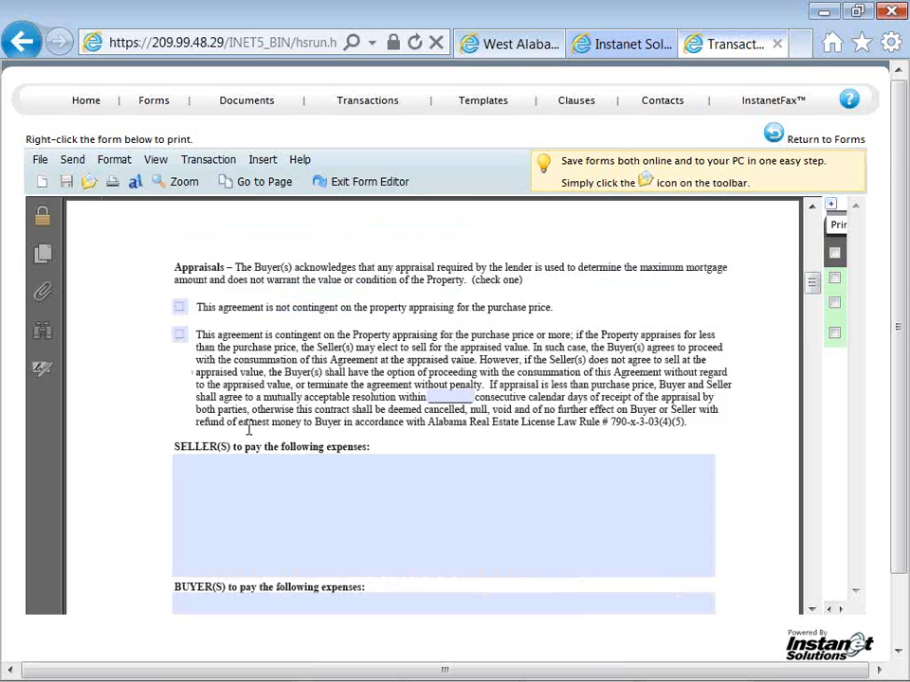
scroll(248, 427, up, 10)
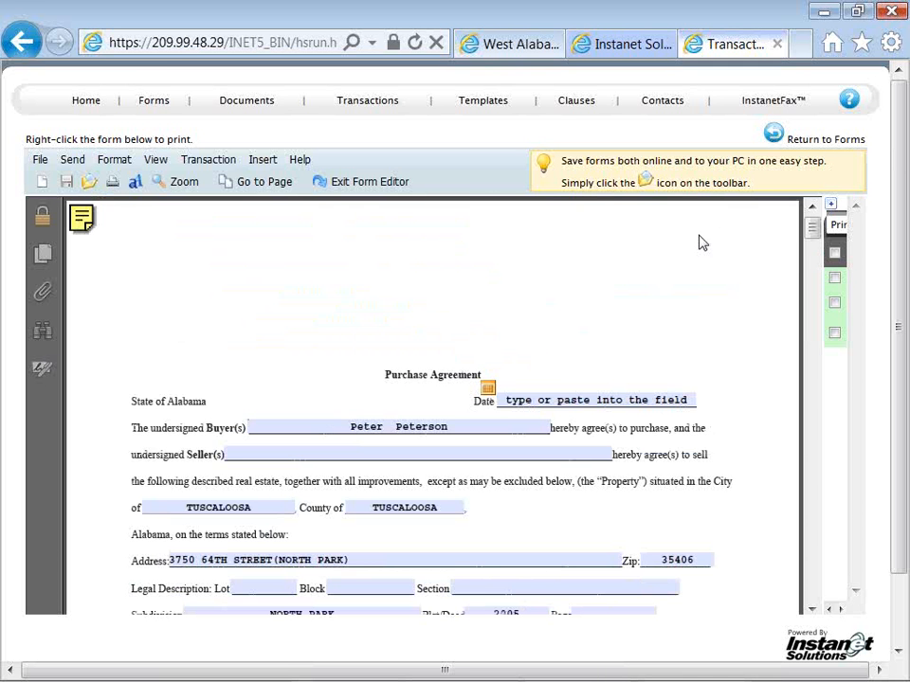
mouse_move(813, 235)
mouse_down()
mouse_move(817, 258)
mouse_move(815, 248)
mouse_up()
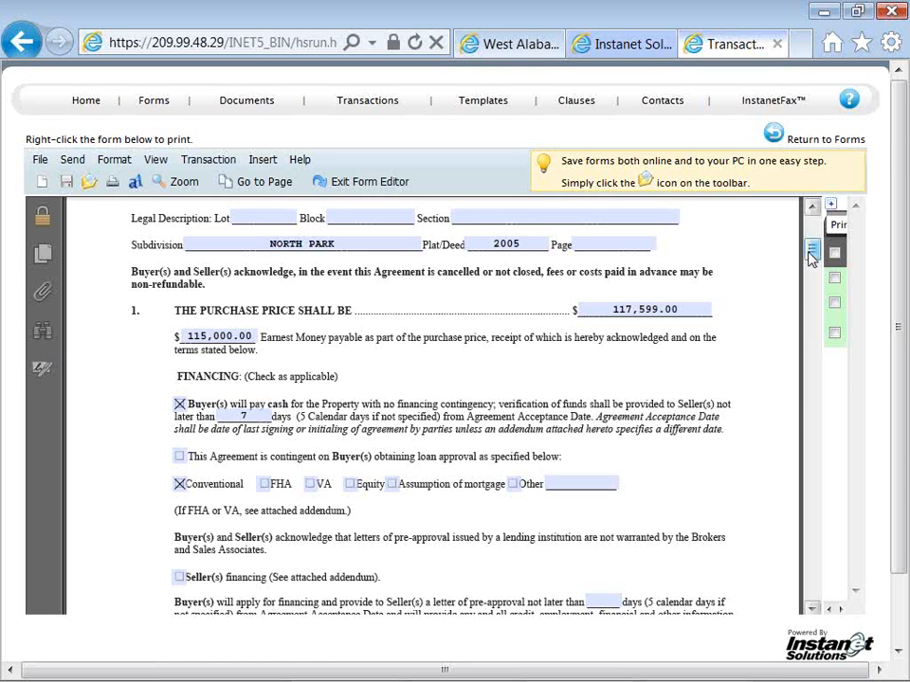
drag(812, 255, 812, 238)
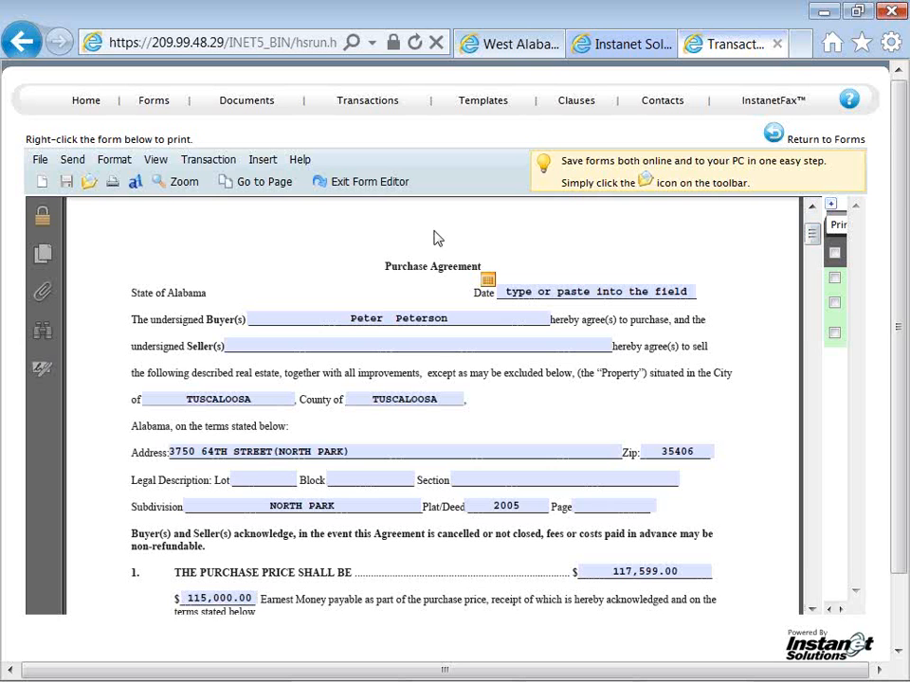
click(156, 159)
click(212, 163)
Expand the forms list, open Addendum To Purchase Agreement AAR and place the cursor in its agreed-terms field
click(833, 211)
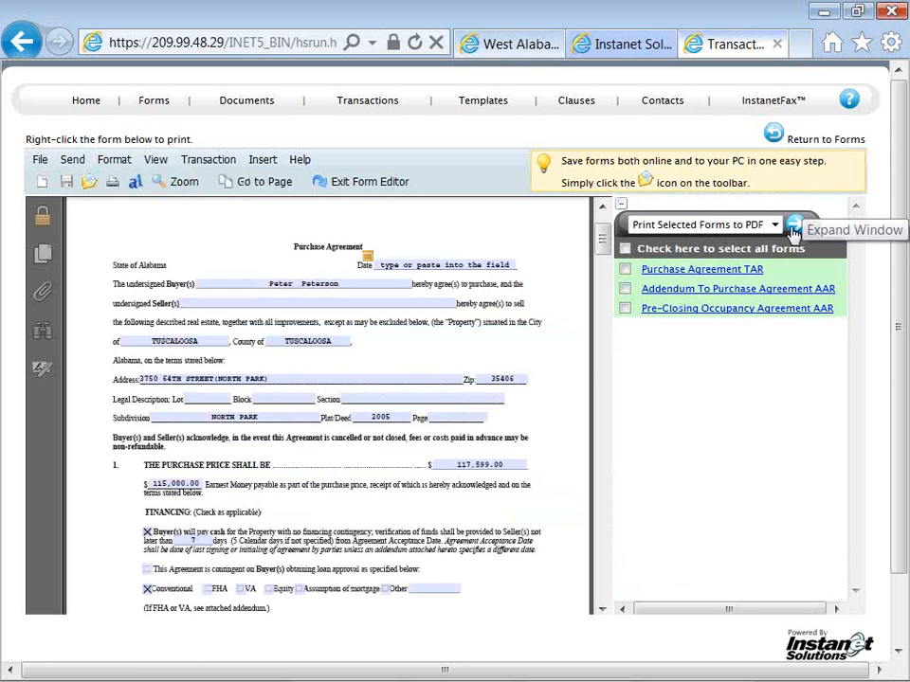
click(727, 298)
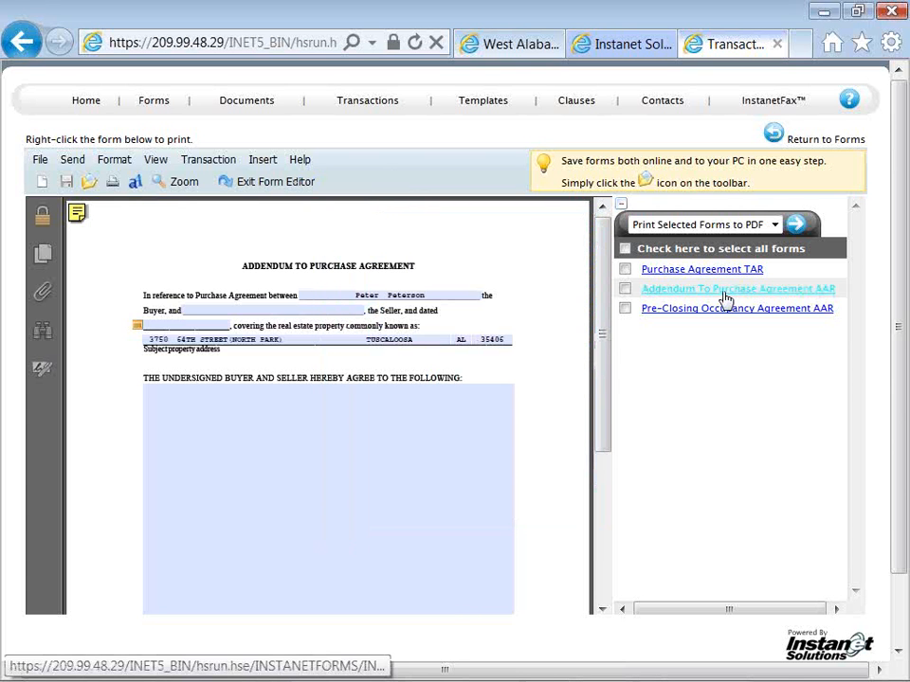
click(410, 408)
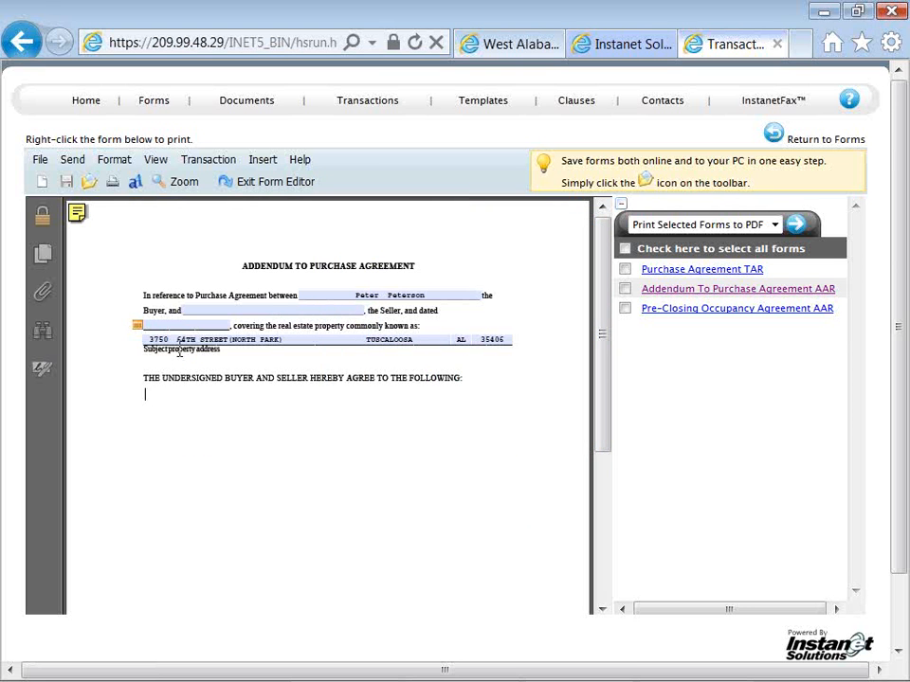
View the clause selection for the addendum, close it without adding a clause, and exit the form editor
click(262, 159)
click(271, 188)
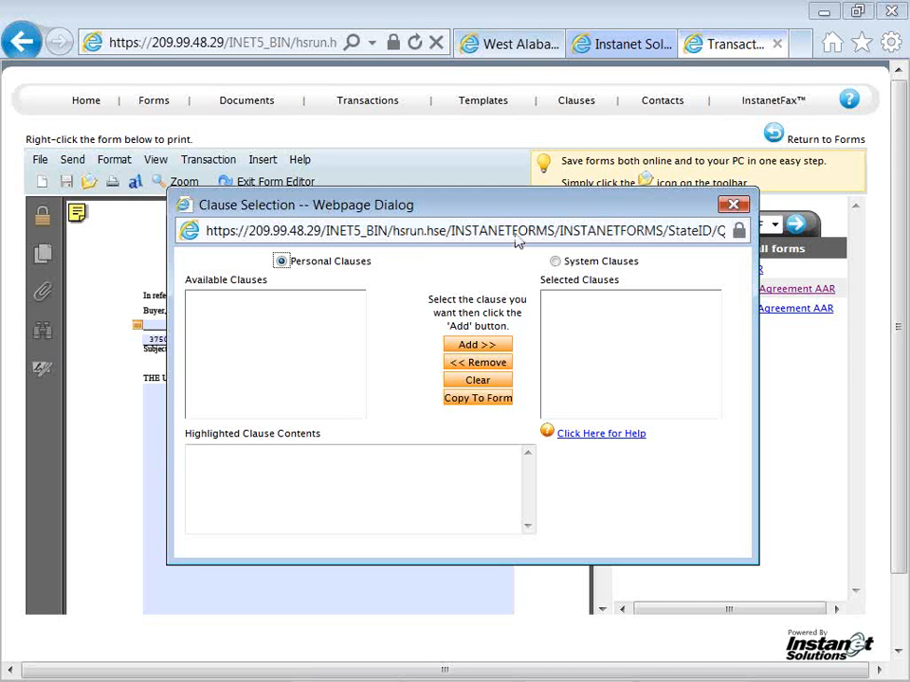
click(730, 206)
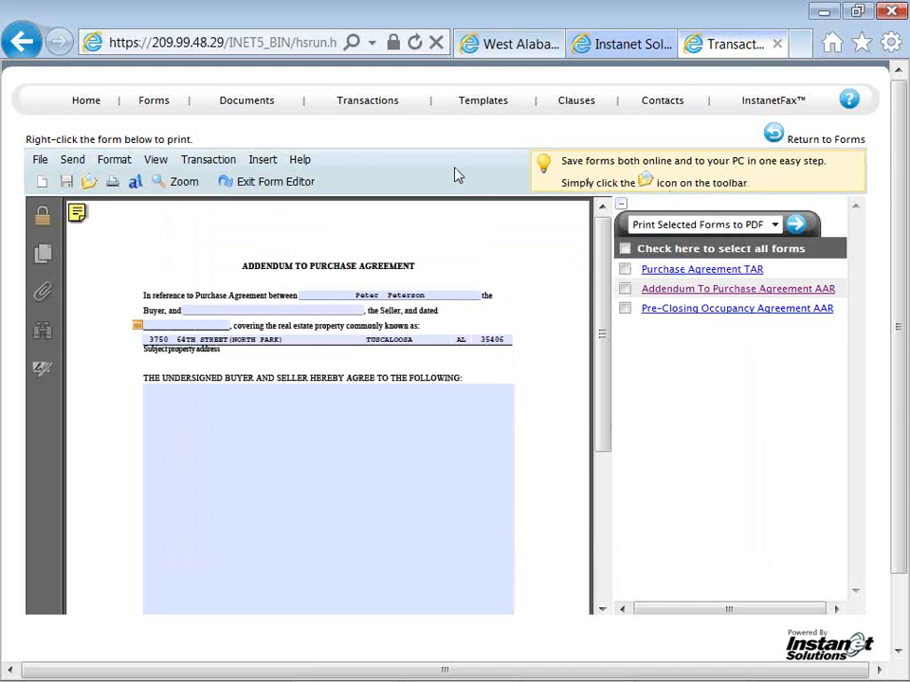
click(295, 189)
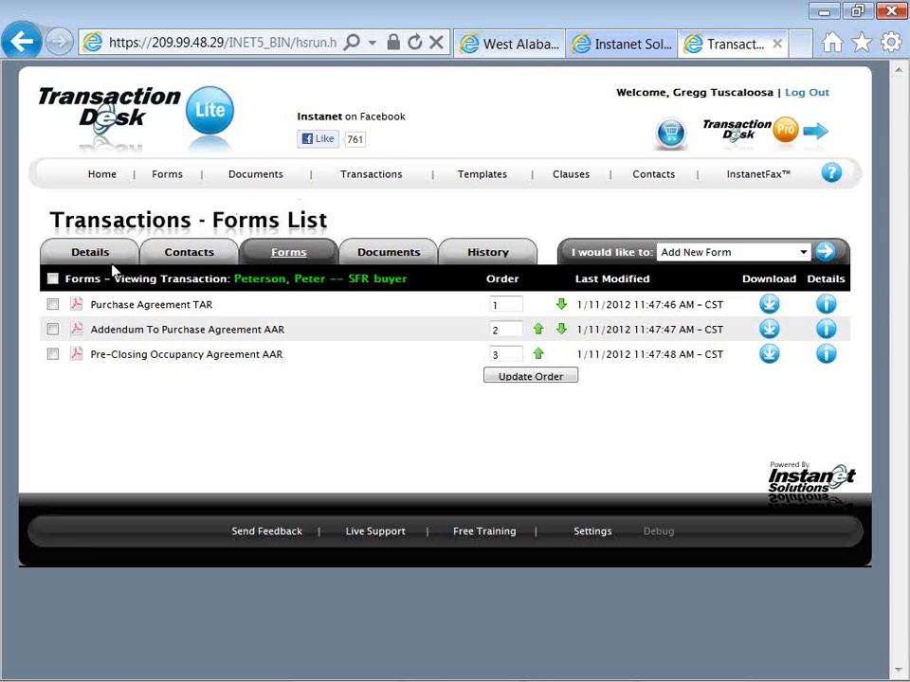
Select all forms in the transaction and start printing the selected forms to PDF
click(52, 279)
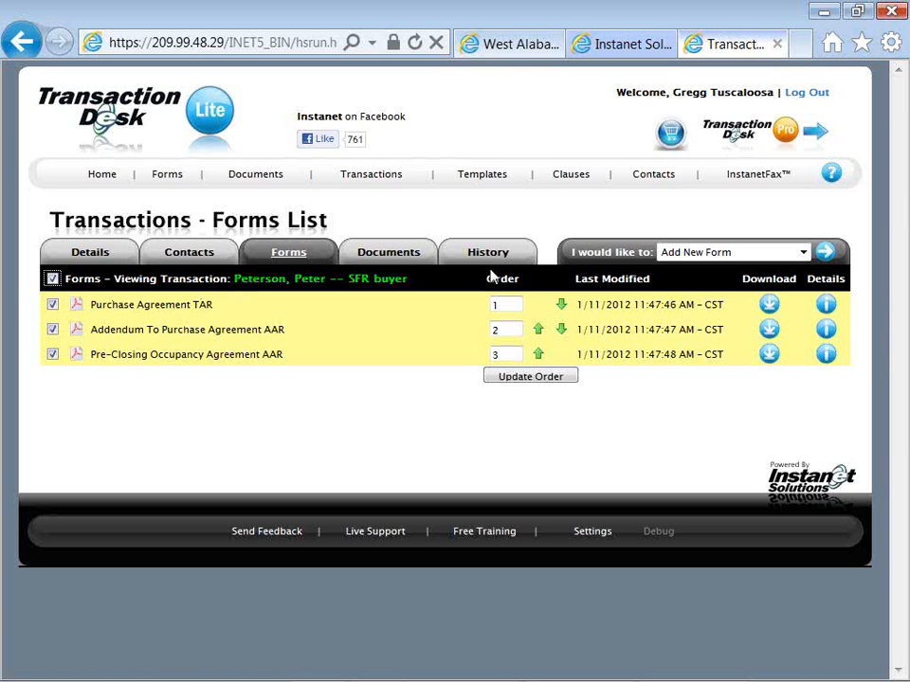
click(675, 254)
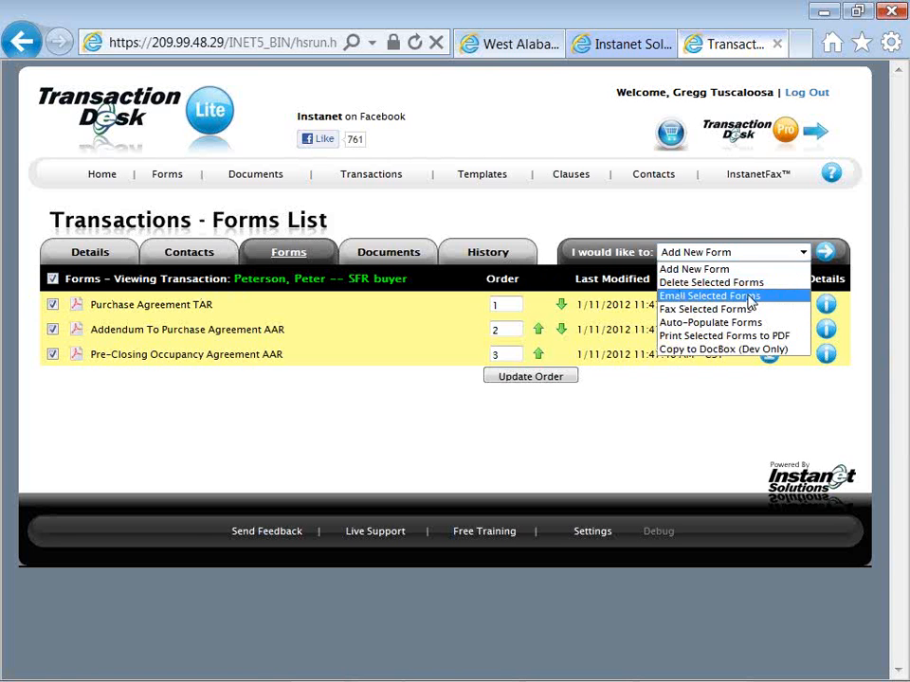
click(791, 339)
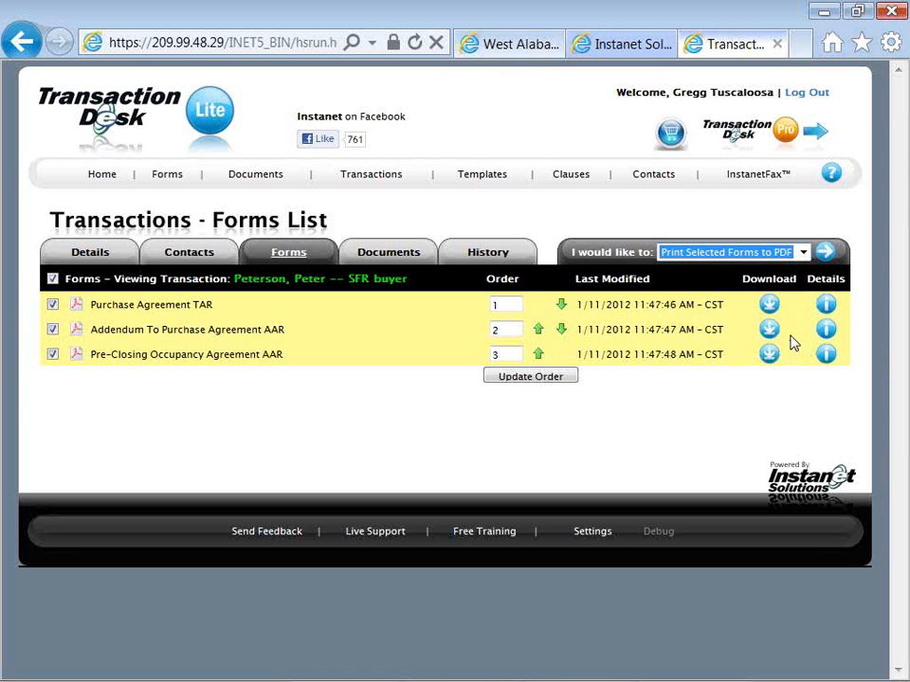
click(822, 256)
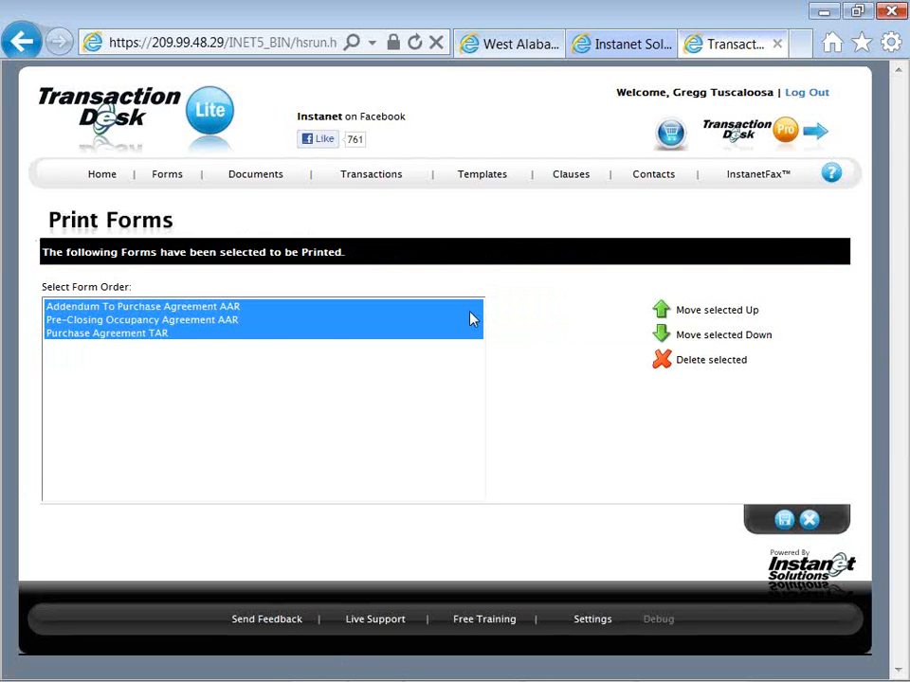
Move Purchase Agreement TAR to the first place in the print order and create the PDF
click(206, 333)
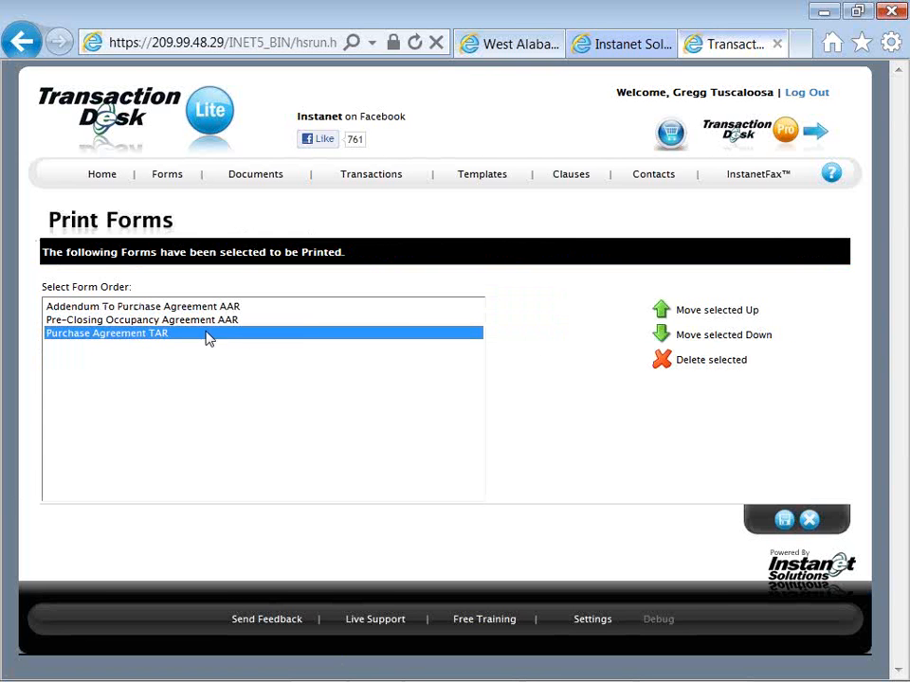
click(660, 312)
click(661, 313)
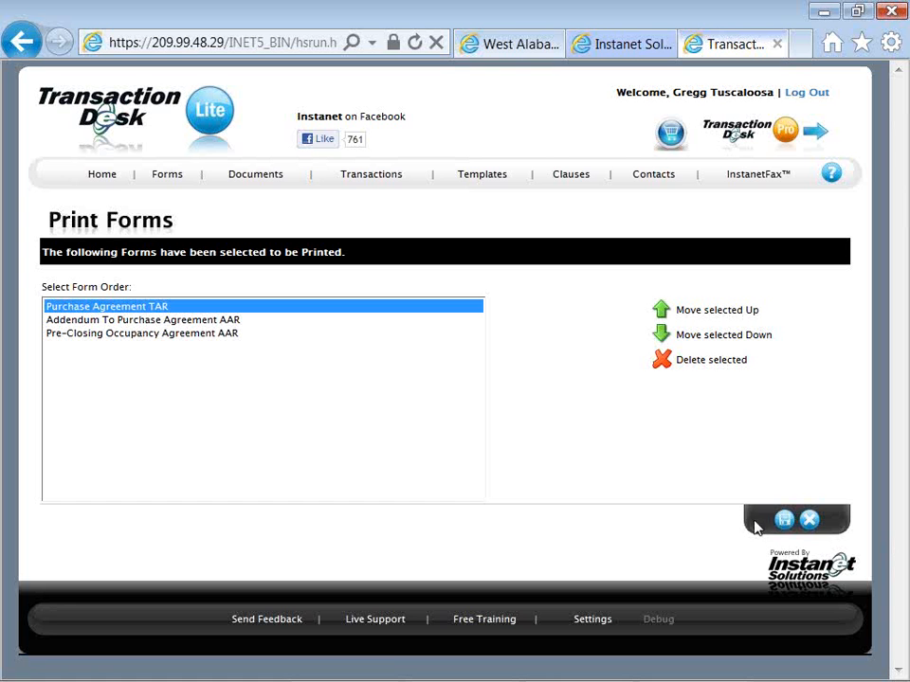
click(782, 520)
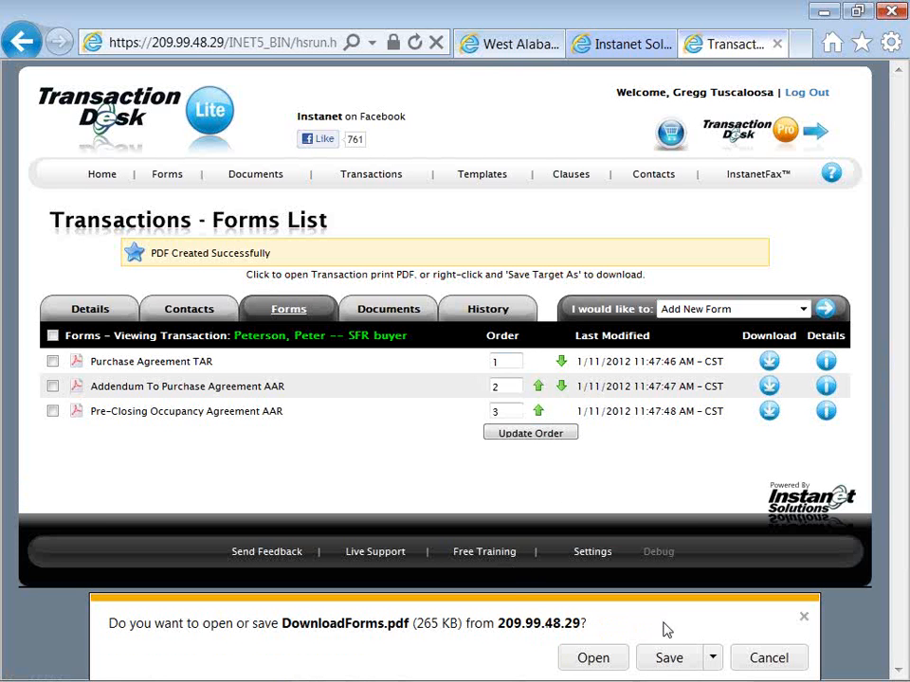
Dismiss the download prompt, view the transaction print PDF in the browser, and return to the transaction's forms list
click(803, 620)
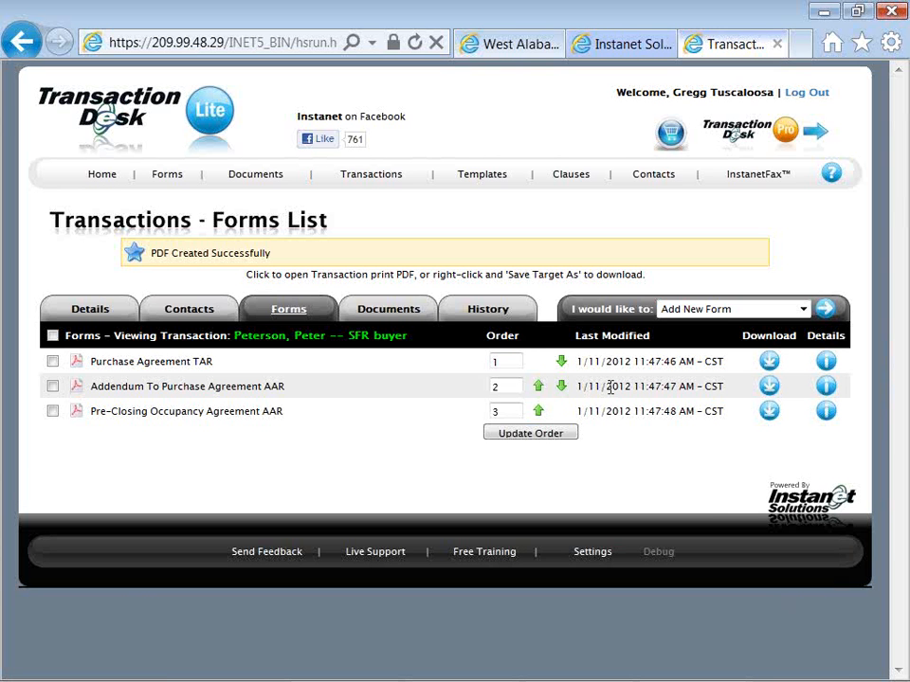
click(442, 276)
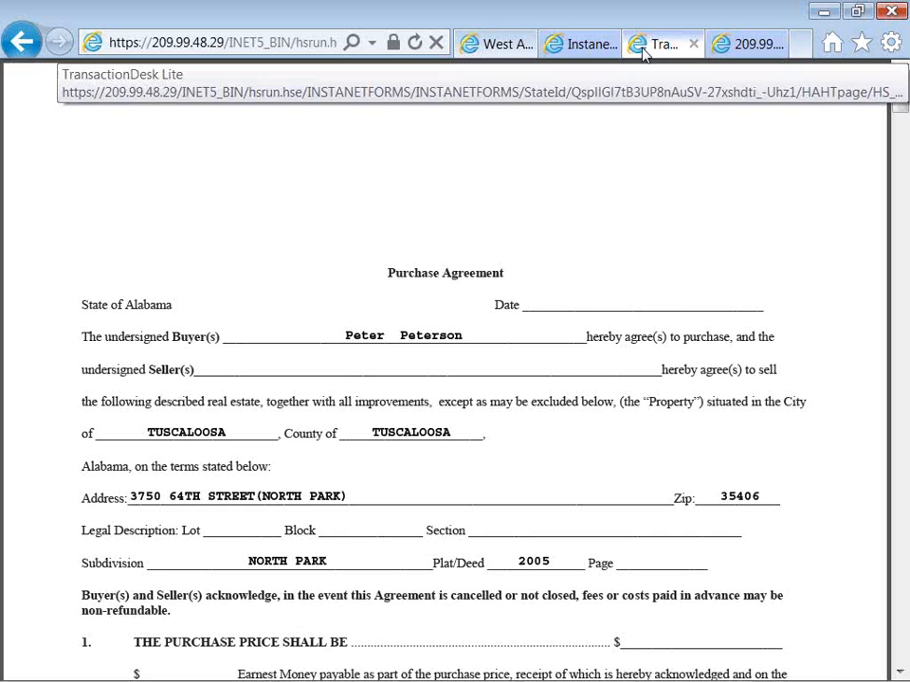
click(643, 54)
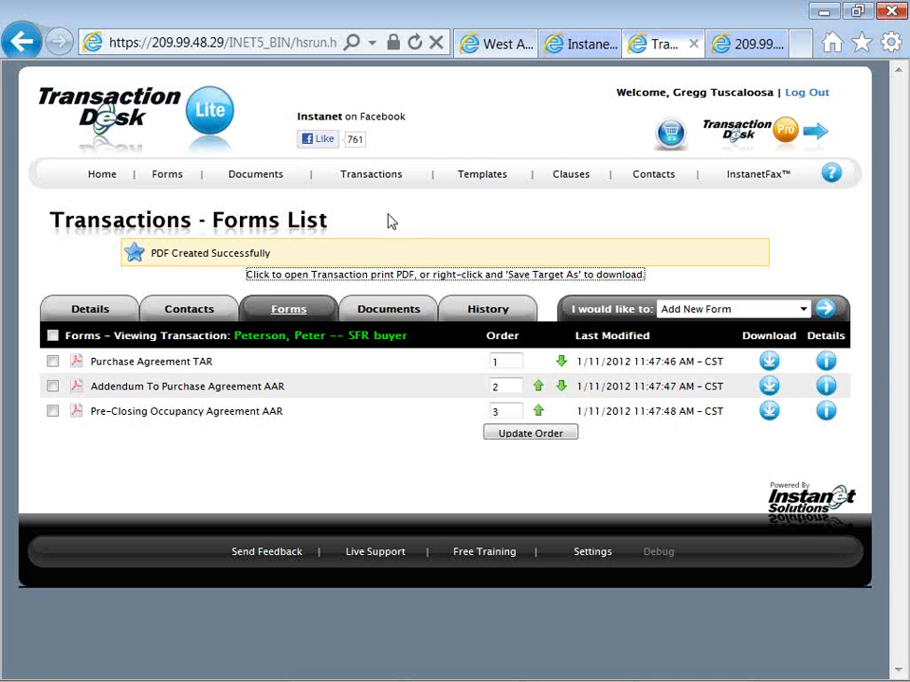
Start a document upload for the transaction and add the file 100 ShadyWood_Zoning_Use_Chart
click(408, 315)
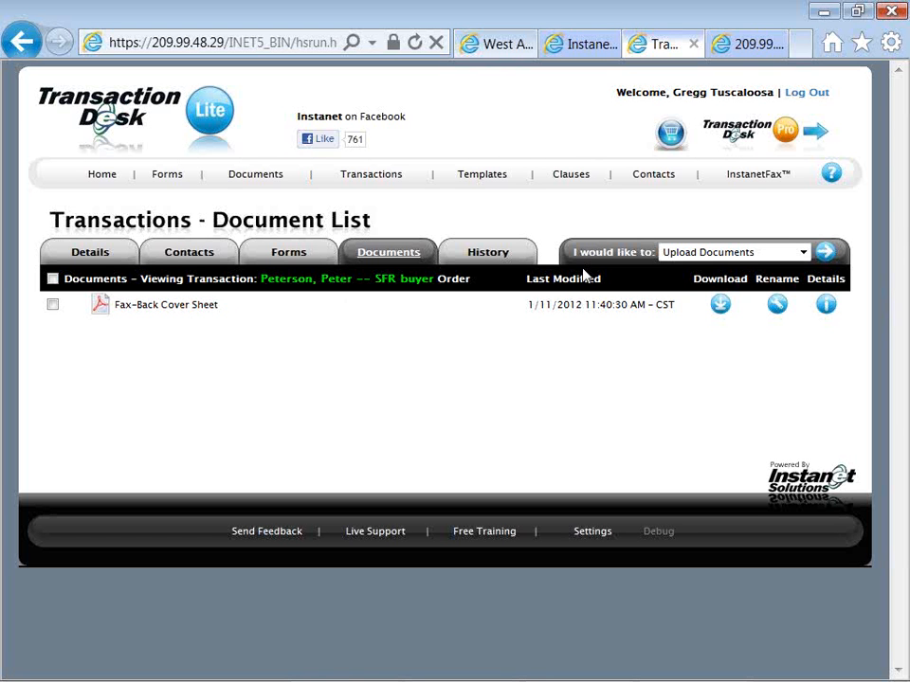
drag(573, 252, 654, 265)
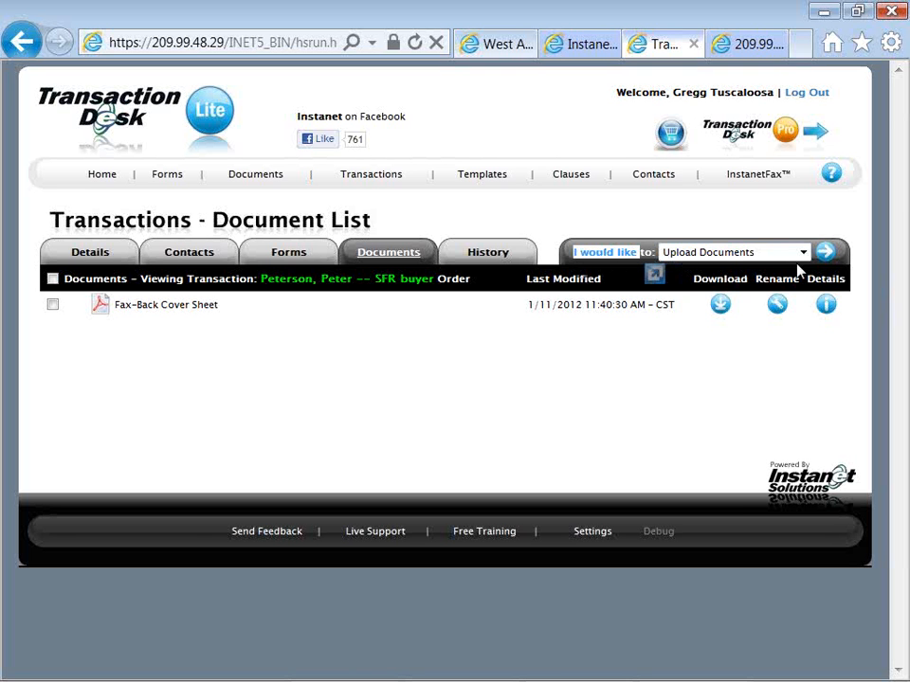
click(821, 259)
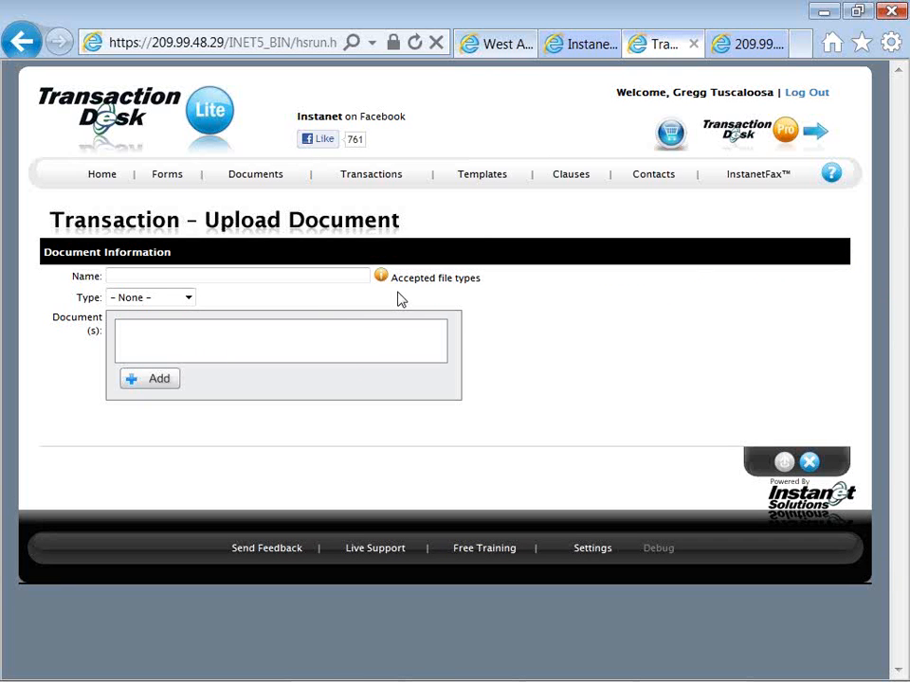
mouse_move(400, 288)
click(150, 377)
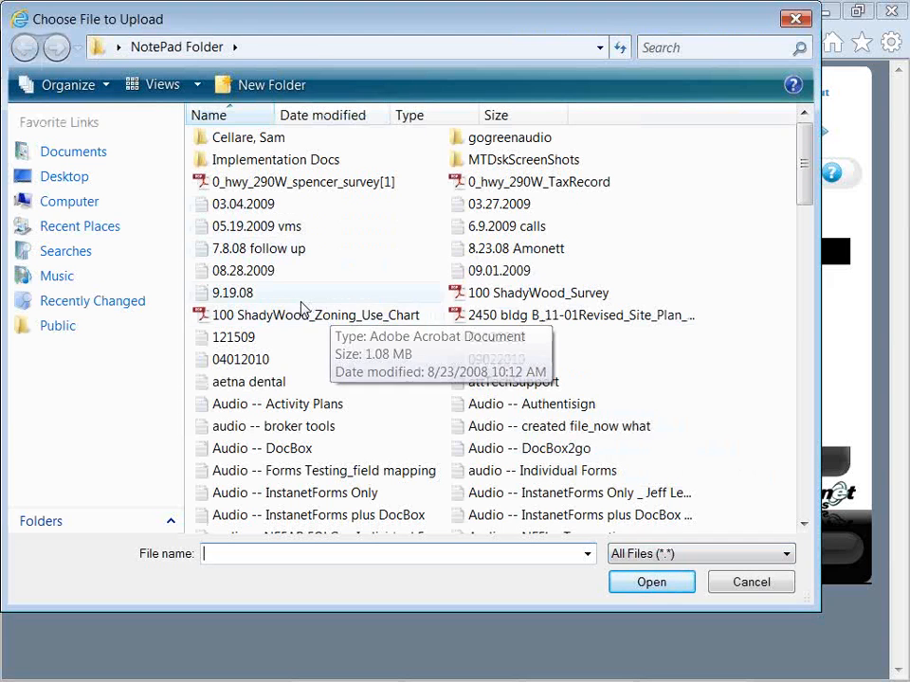
double_click(270, 317)
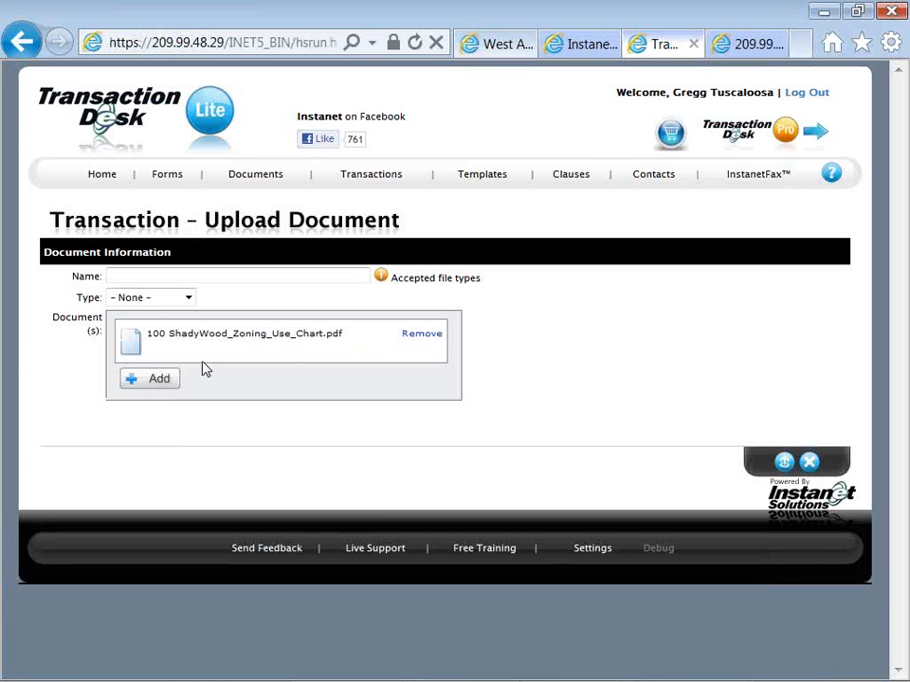
Add the Financial PDF from the client's folder as a second file and upload both documents to the transaction
click(133, 385)
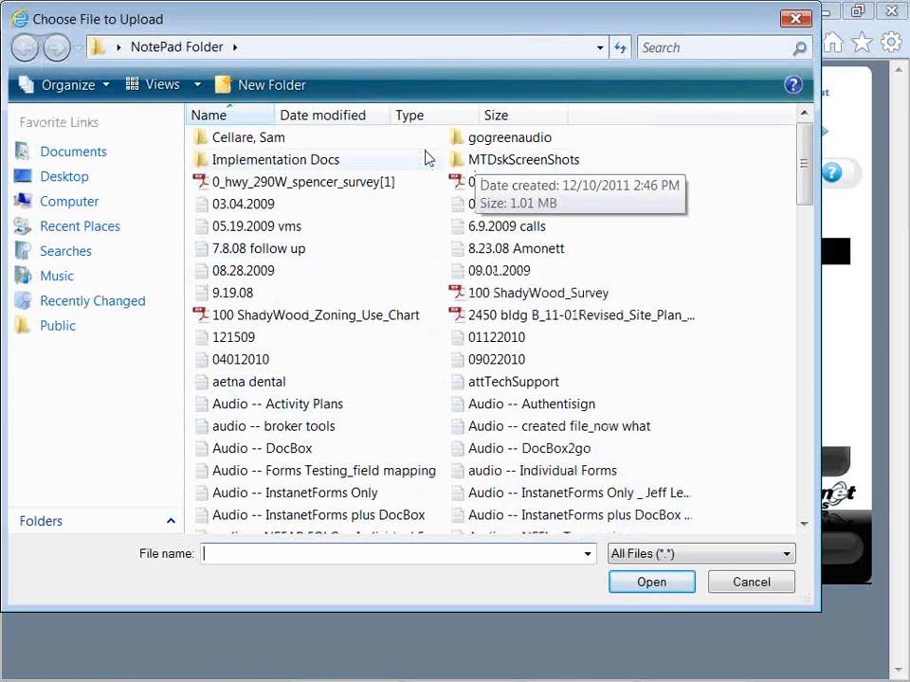
click(300, 142)
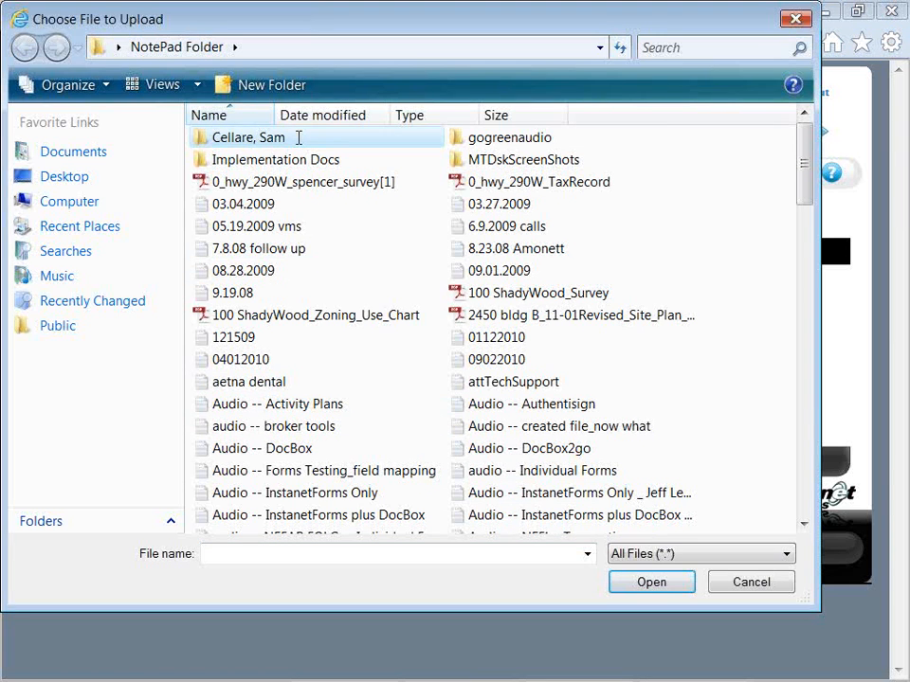
click(299, 140)
double_click(199, 135)
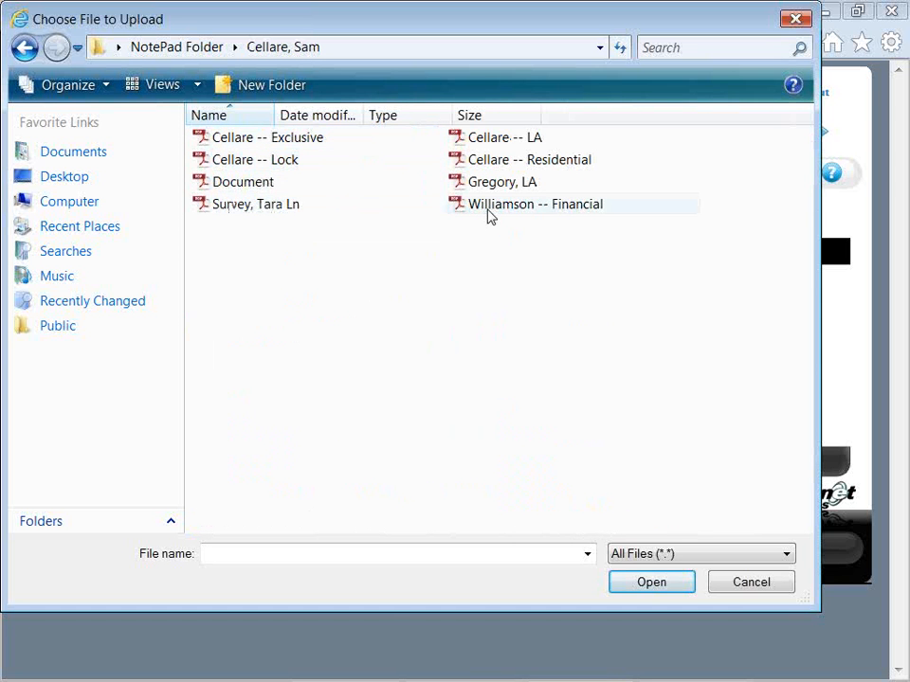
double_click(487, 213)
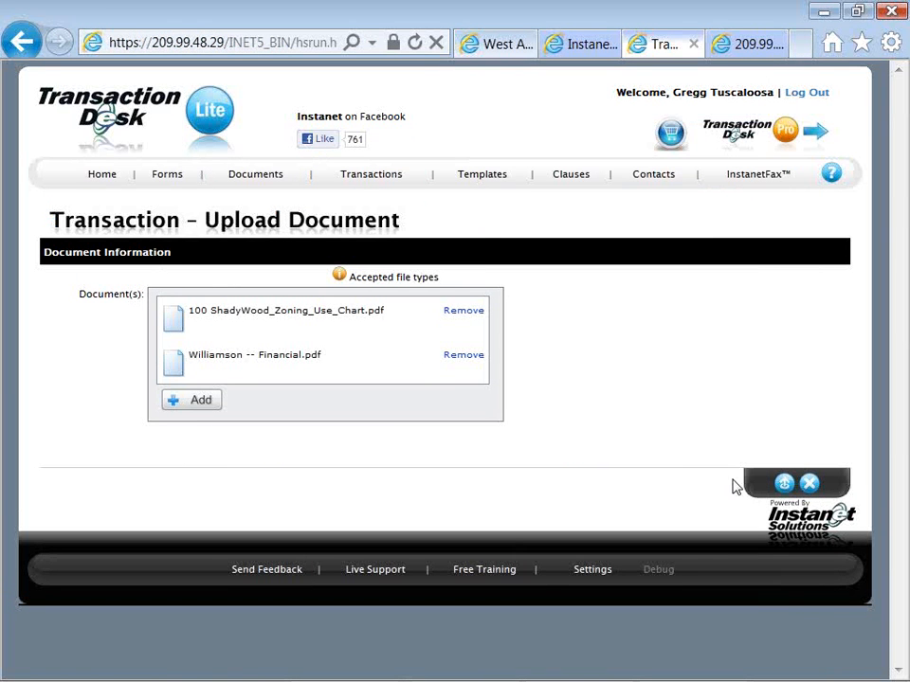
click(783, 484)
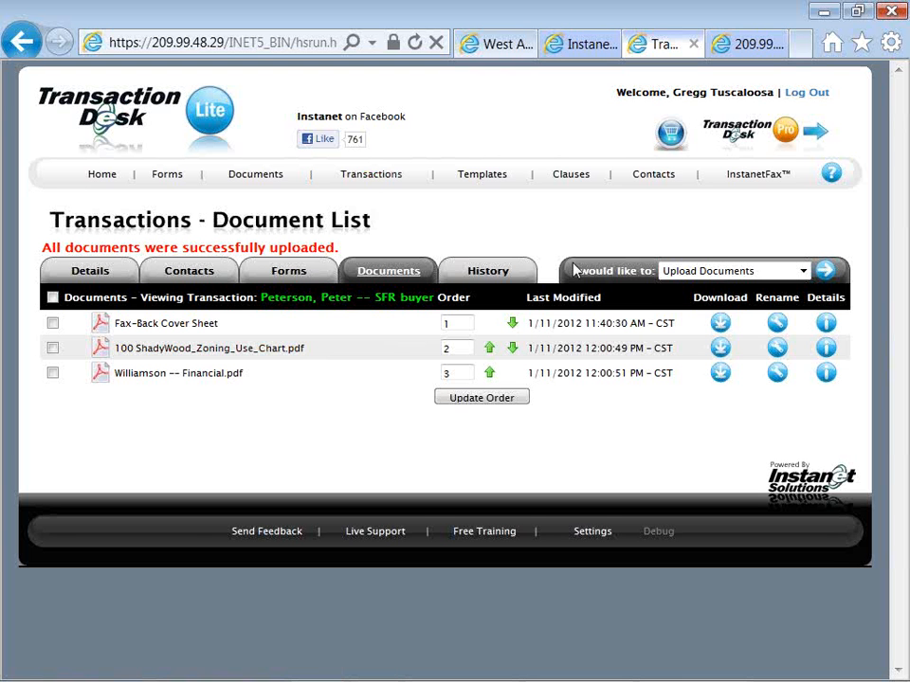
View the actions available for documents without choosing one, and return through the transactions list to the home page
click(697, 272)
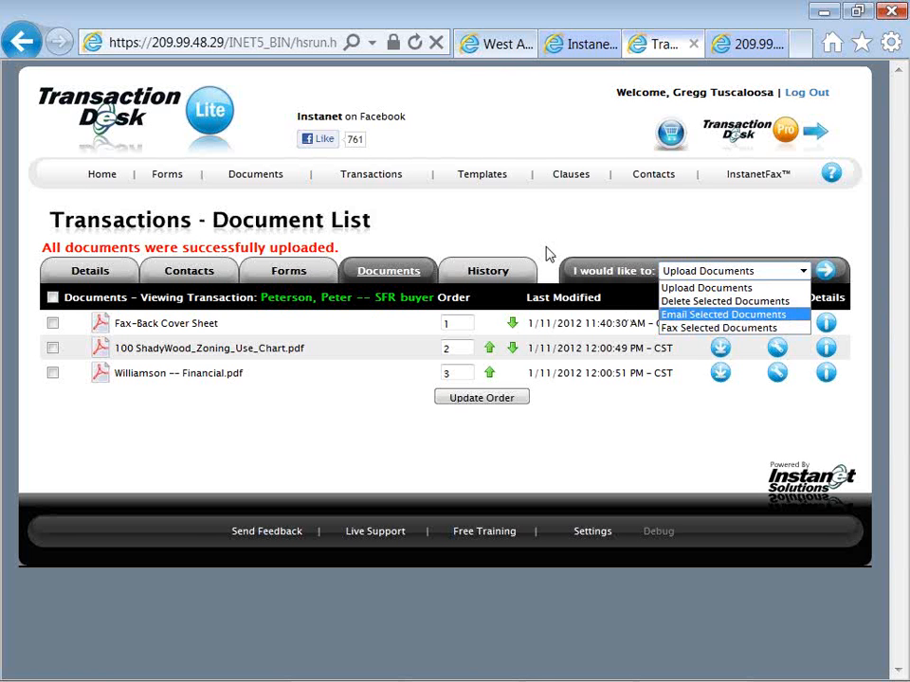
click(417, 210)
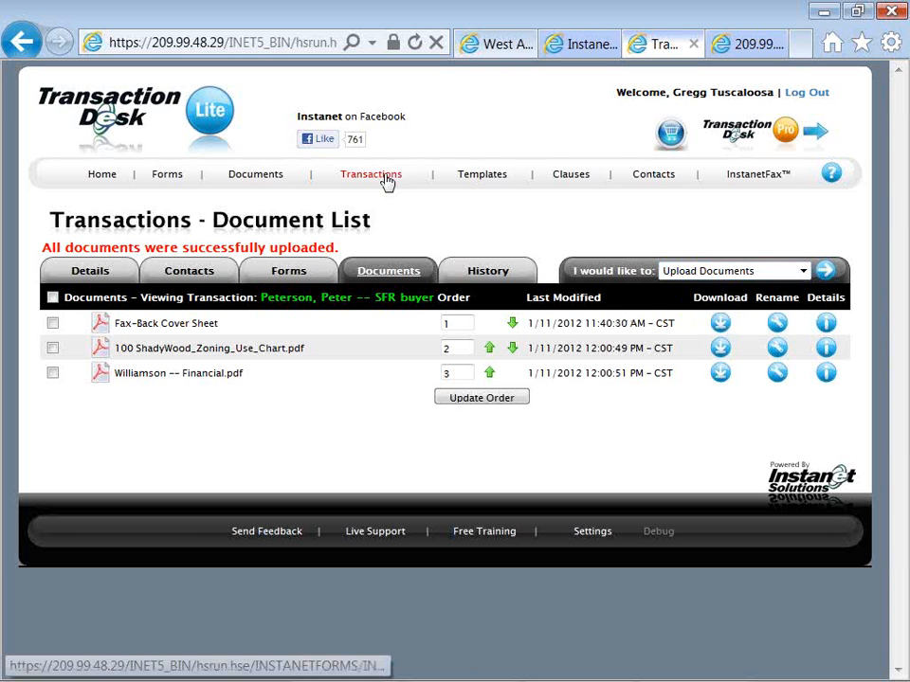
click(375, 183)
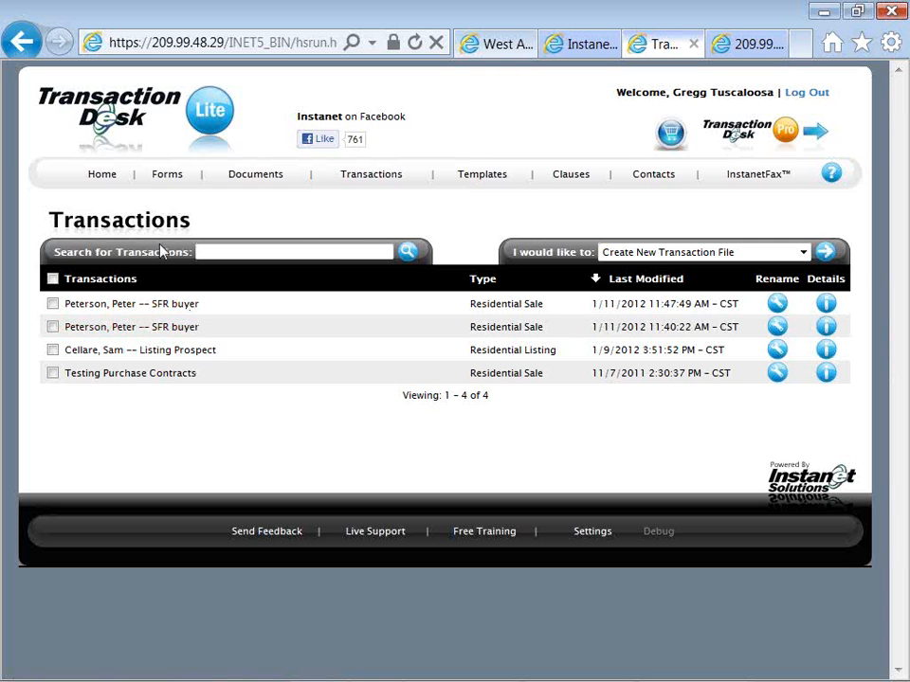
click(105, 179)
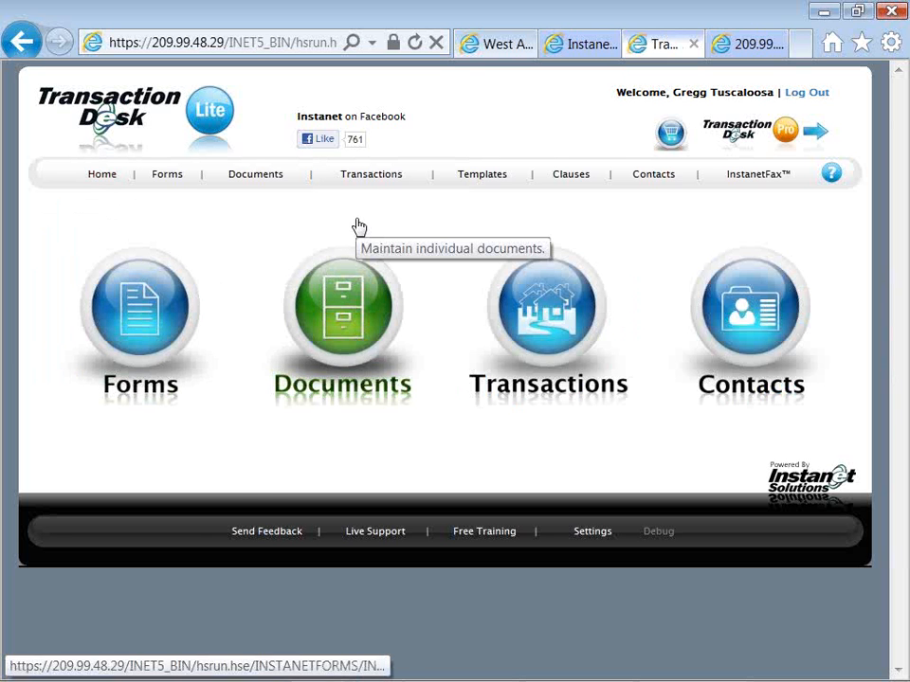
Switch to the Notepad webinar notes and highlight the scheduling link, Twitter page, support line, YouTube channel and webinars e-mail in turn
key(alt+Tab)
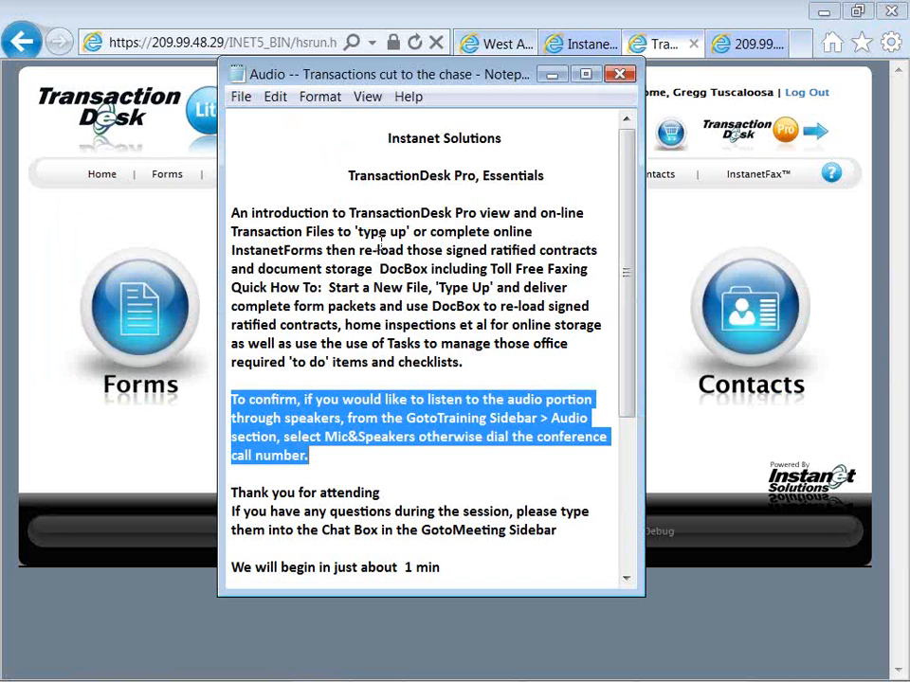
scroll(409, 344, down, 4)
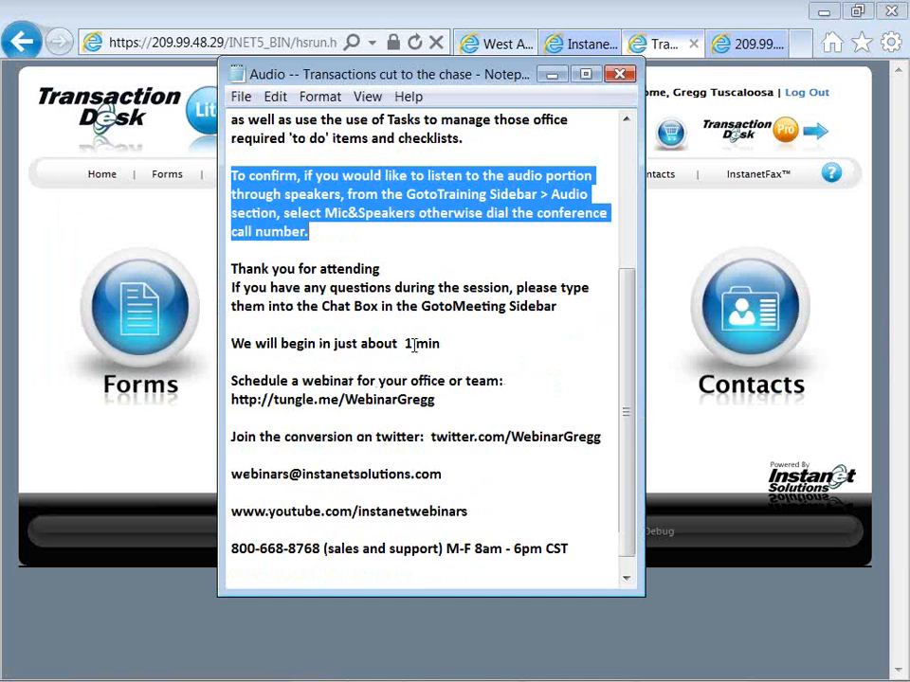
scroll(411, 344, down, 1)
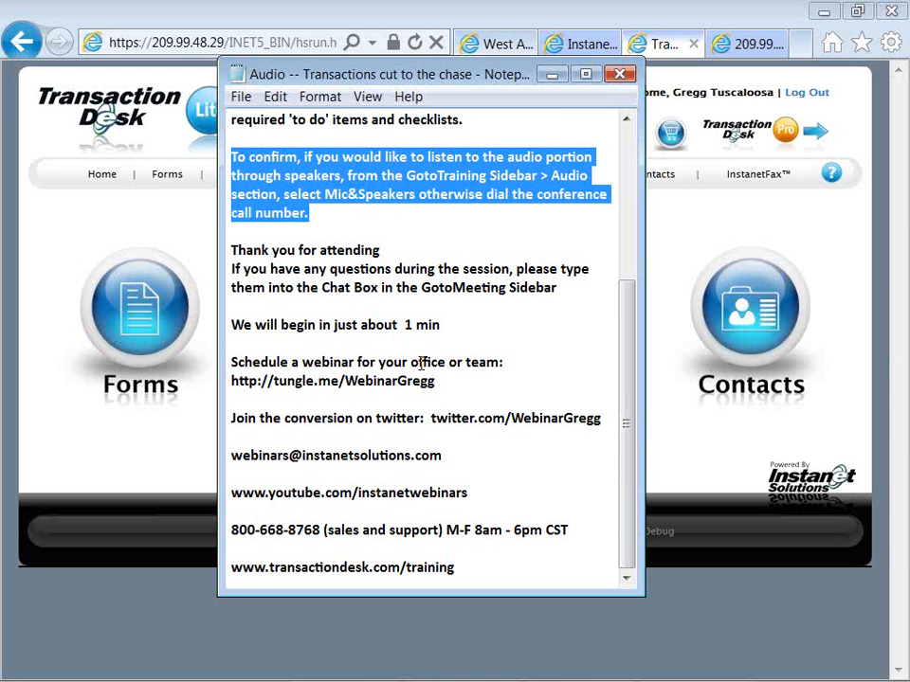
drag(439, 381, 236, 379)
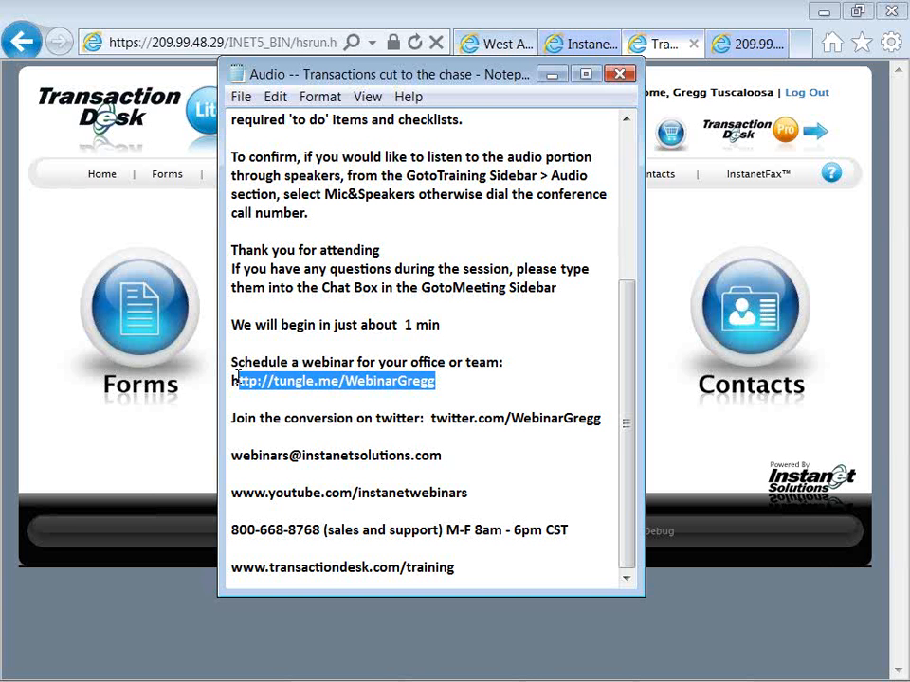
drag(237, 377, 231, 380)
double_click(430, 418)
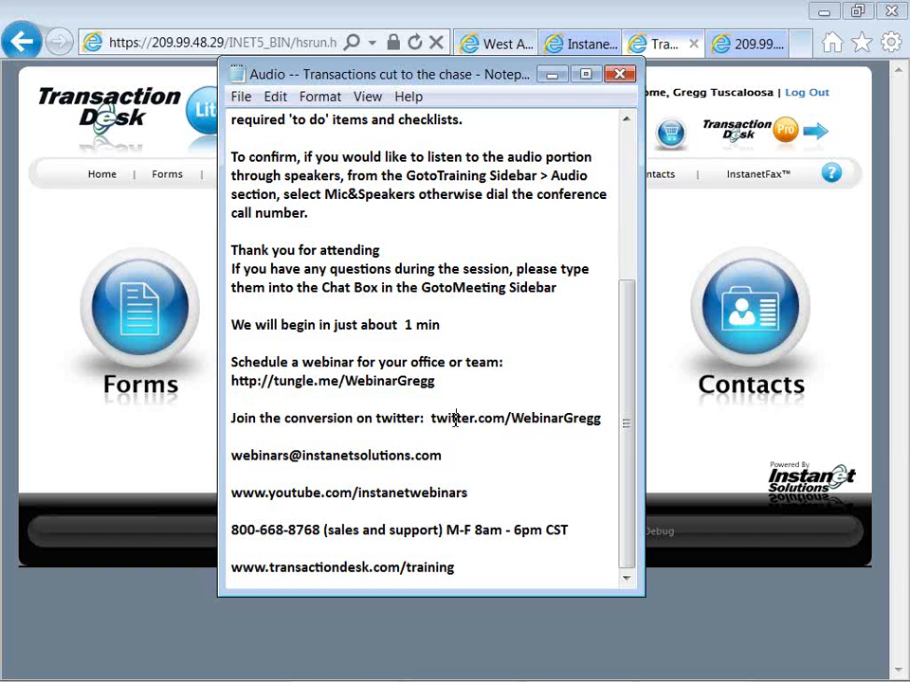
double_click(456, 417)
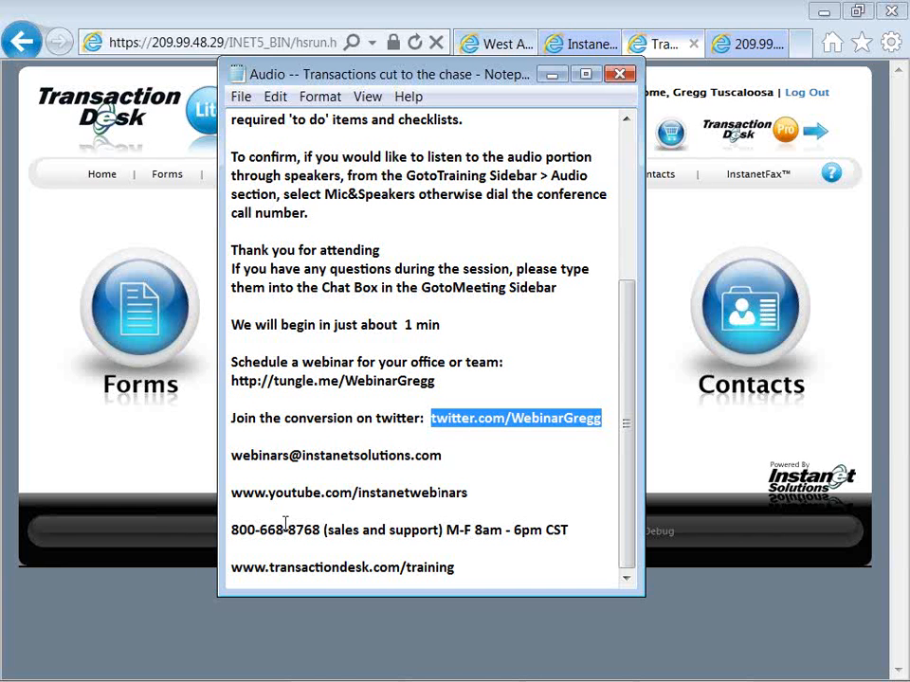
drag(230, 530, 568, 534)
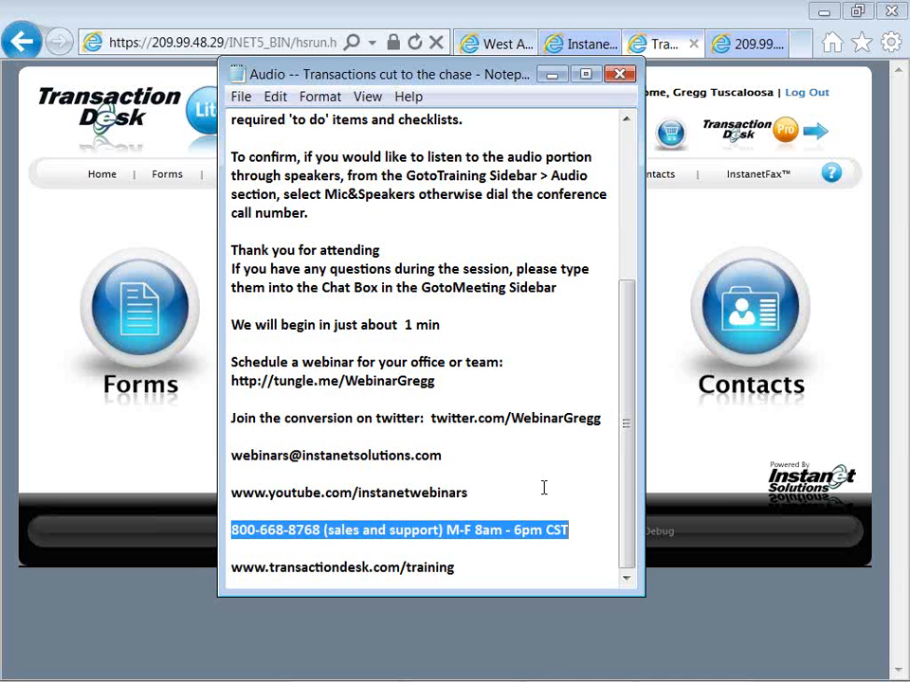
drag(469, 492, 234, 497)
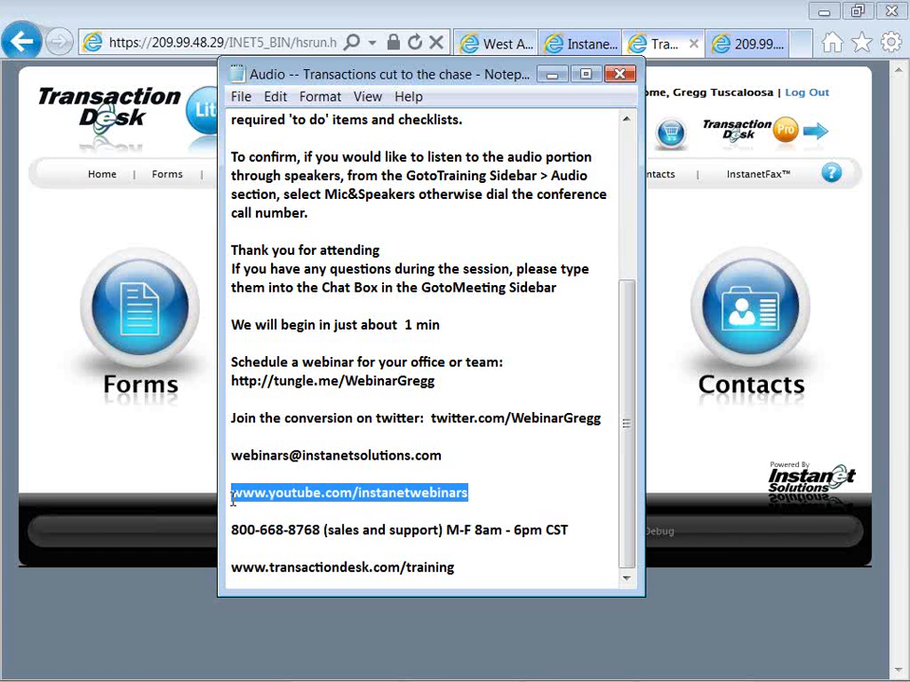
click(489, 489)
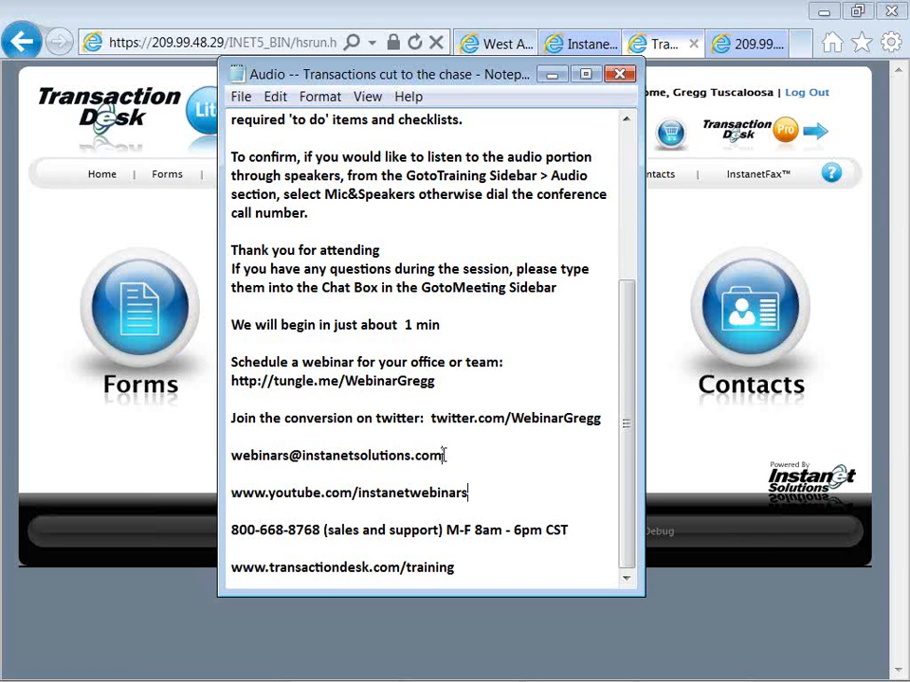
drag(441, 456, 229, 455)
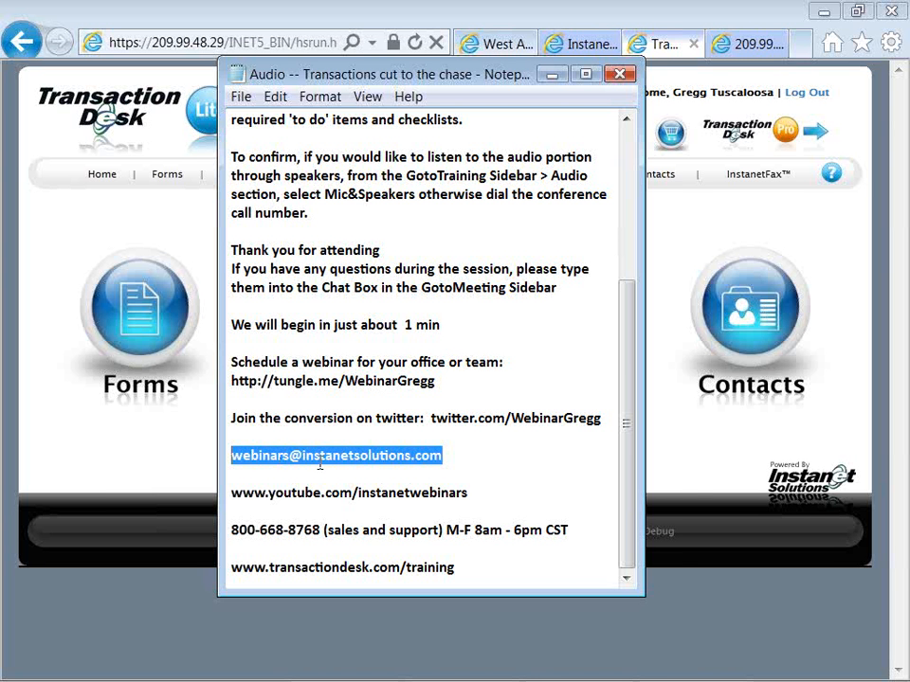
Add a line below the webinars e-mail with the logos e-mail address and the note "(to brand forms library)", leaving Notepad when done
click(449, 456)
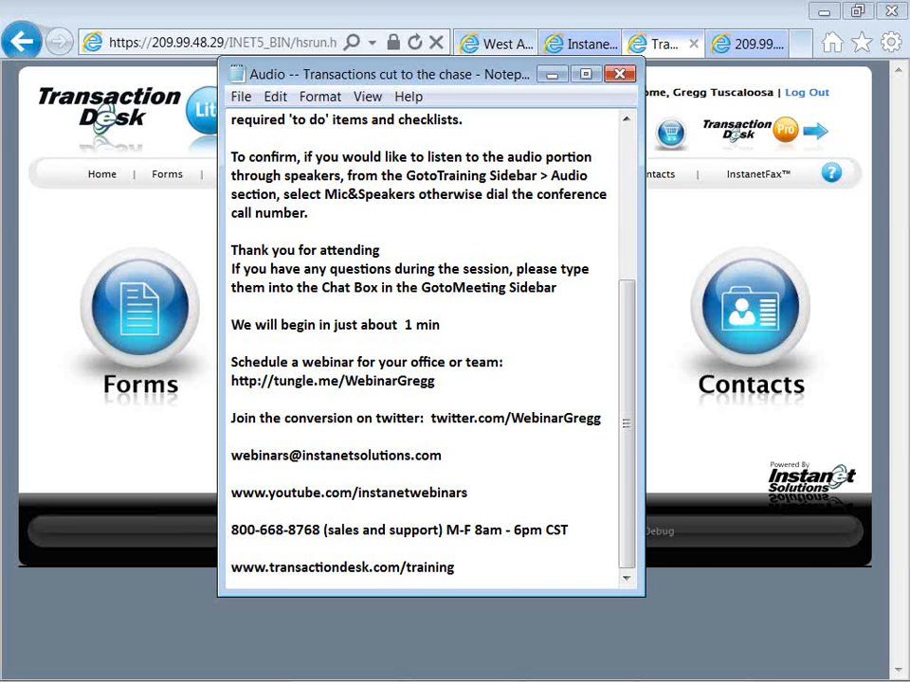
key(Return)
key(Return)
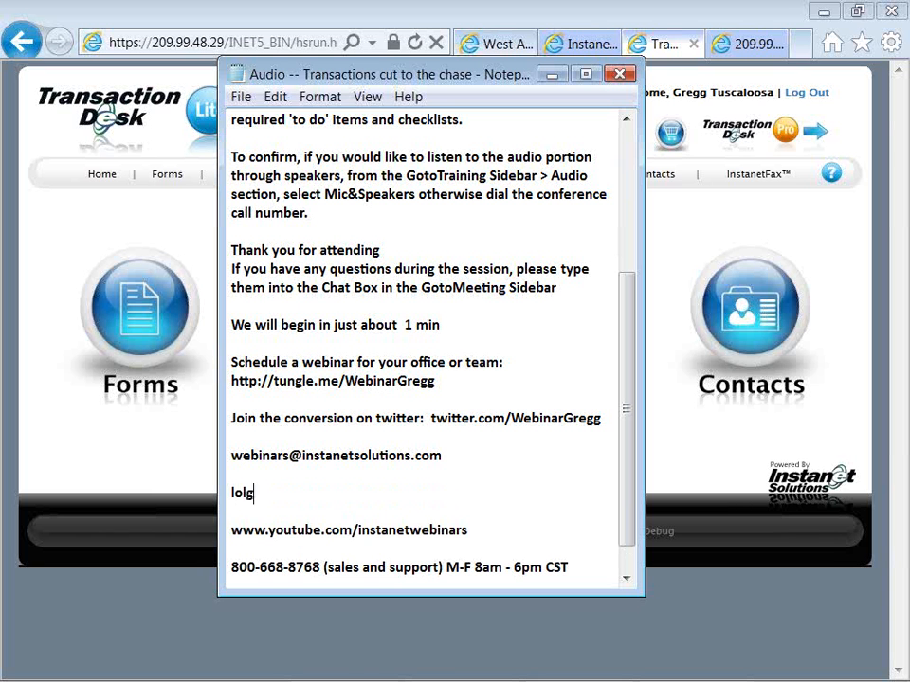
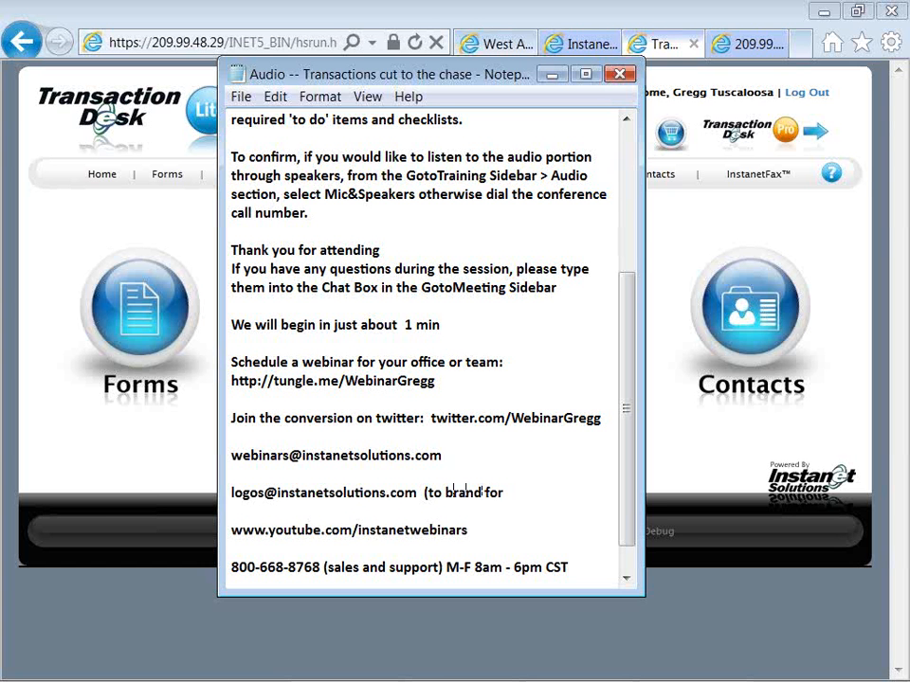
text(ms library))
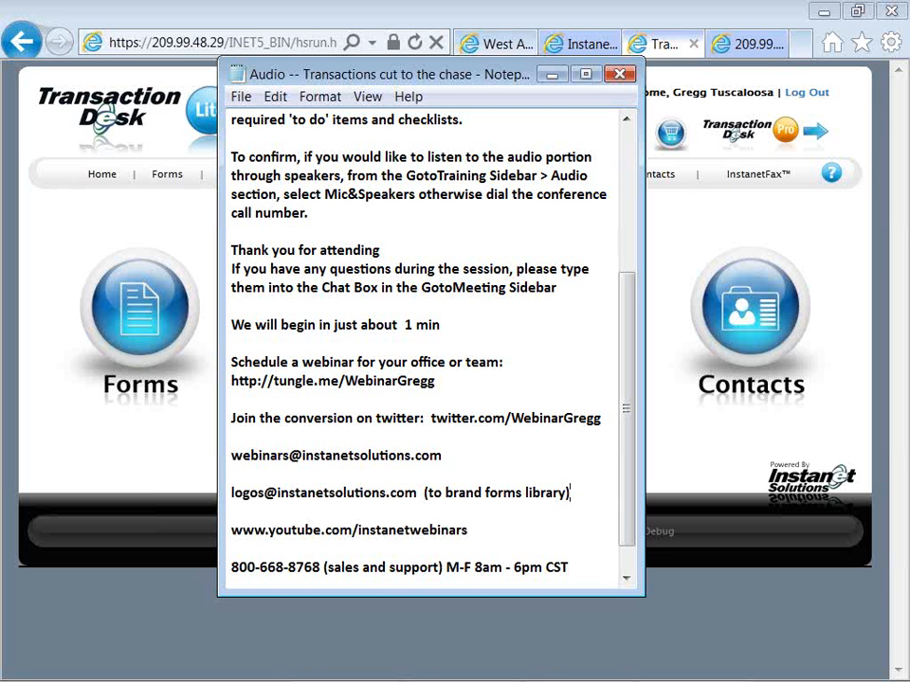
key(alt+Tab)
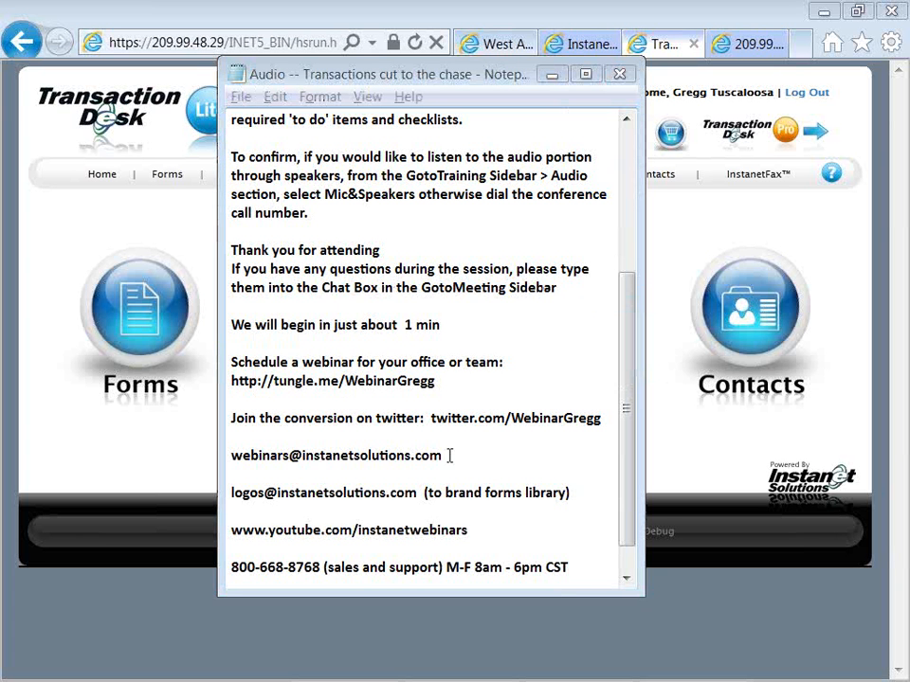